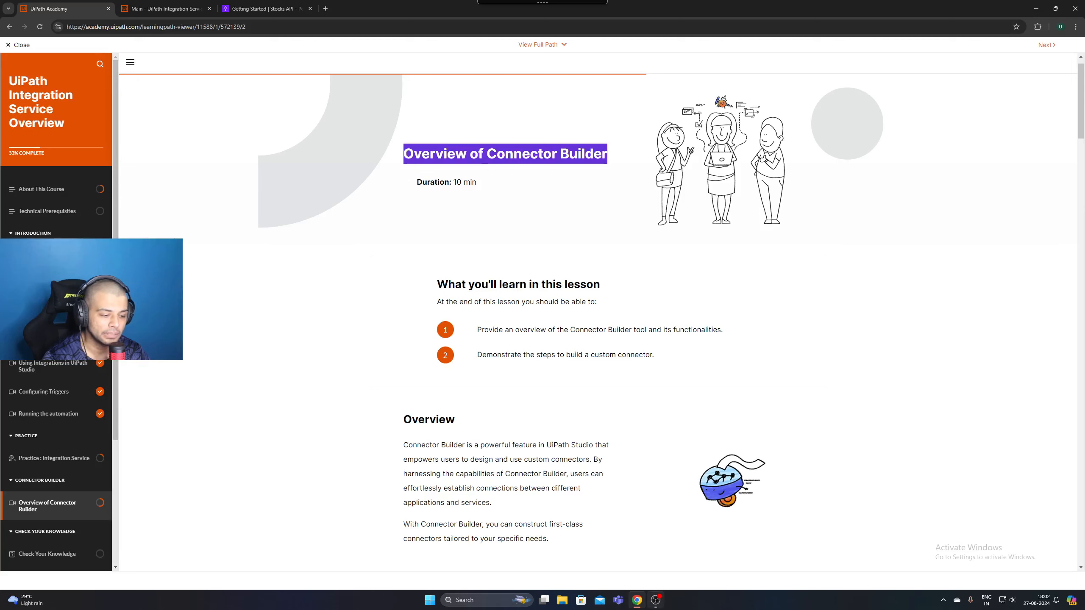
mouse_move(654, 609)
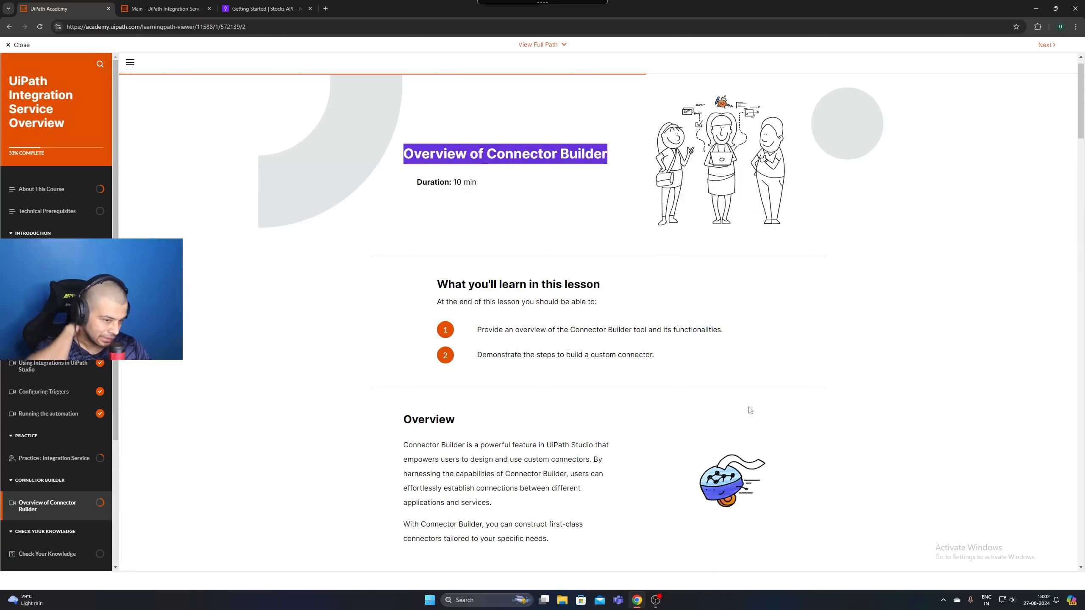
scroll(599, 408, down, 2)
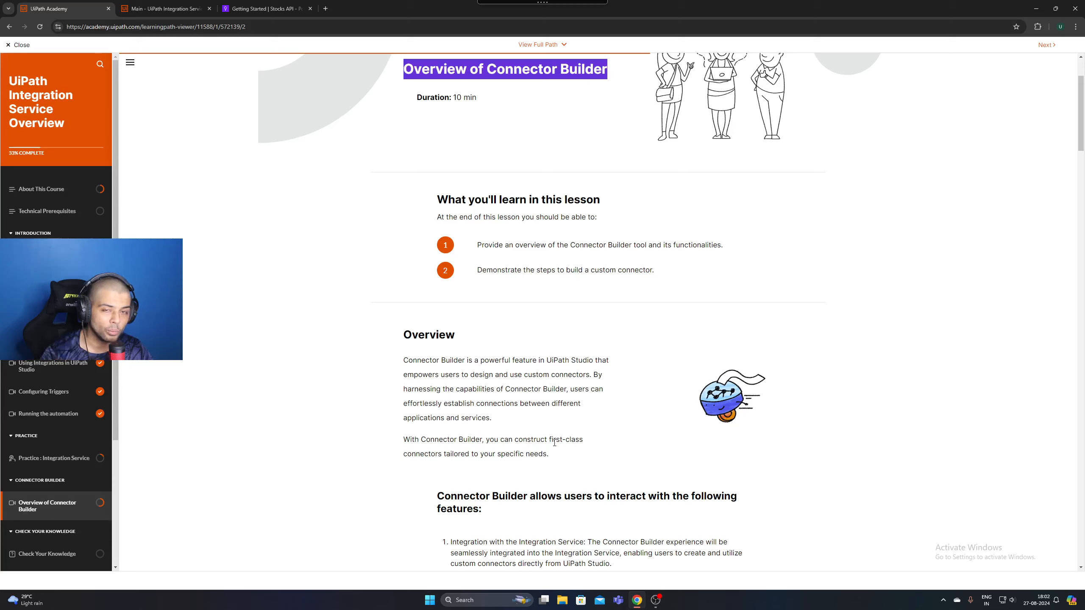
click(414, 257)
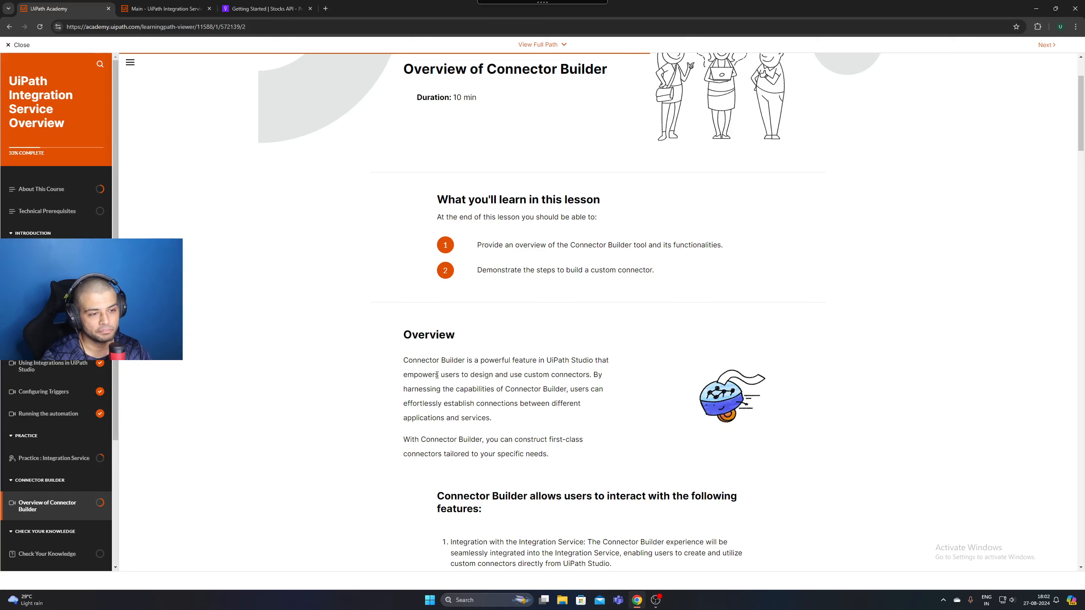
Start a new connector in Integration Service's Connector Builder from the Dev folder, and accept the required UiPath update
click(164, 8)
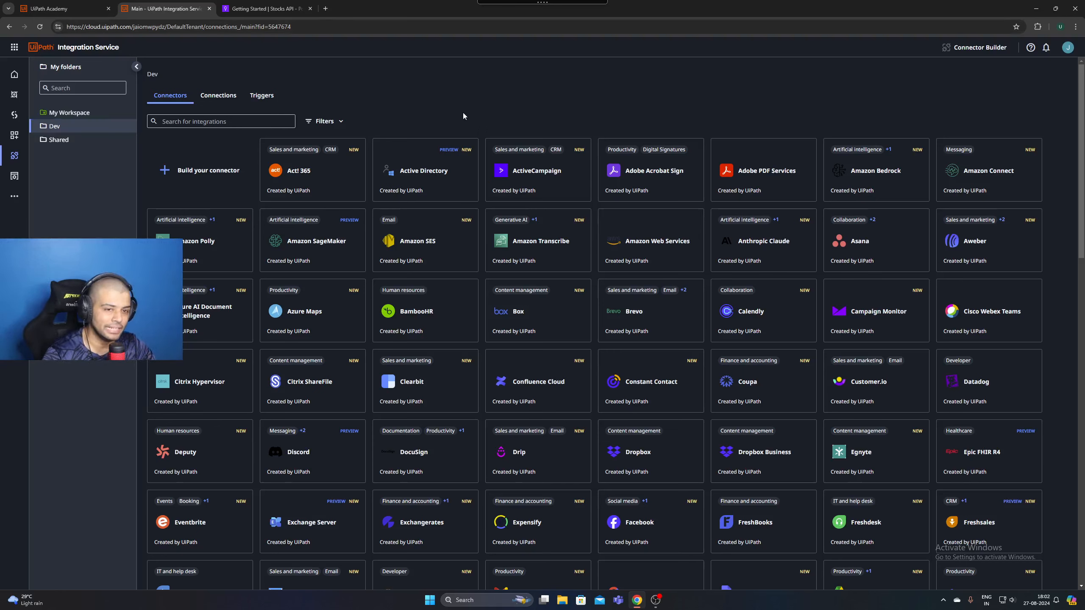
click(63, 126)
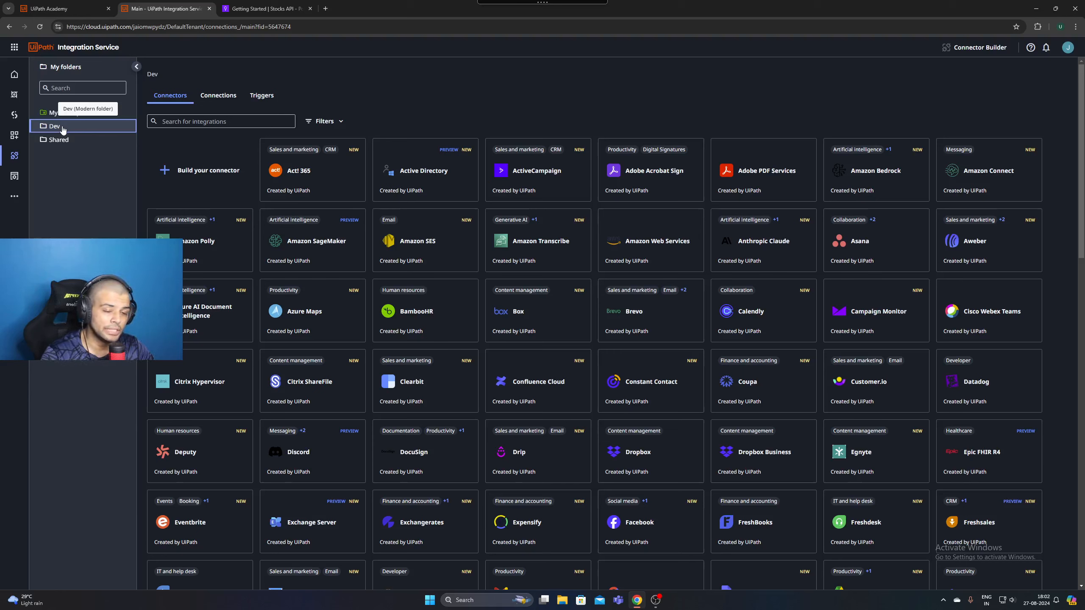
click(975, 51)
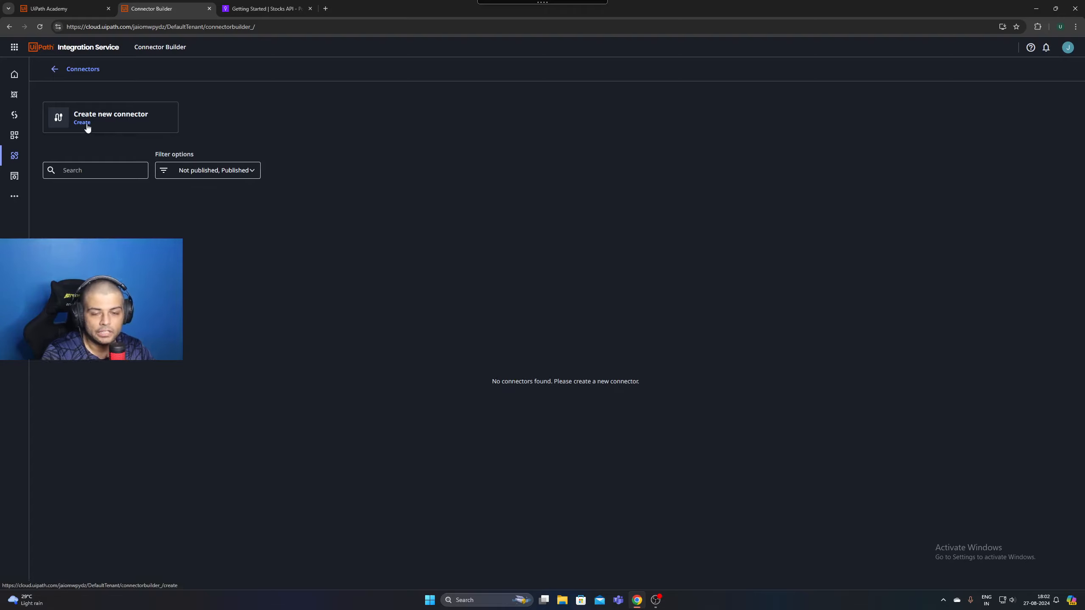
click(135, 125)
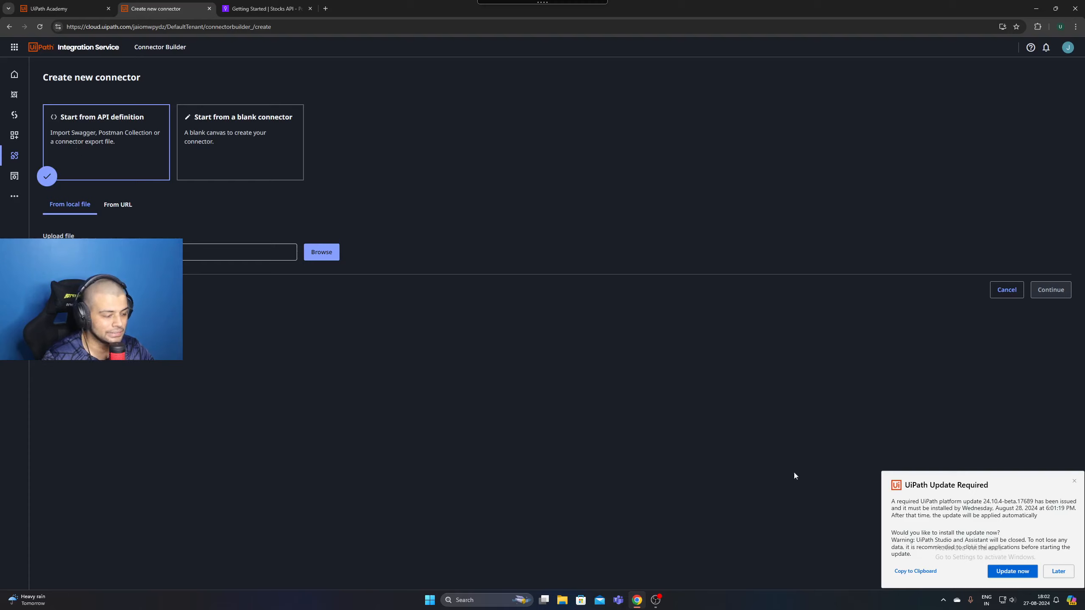
click(1002, 572)
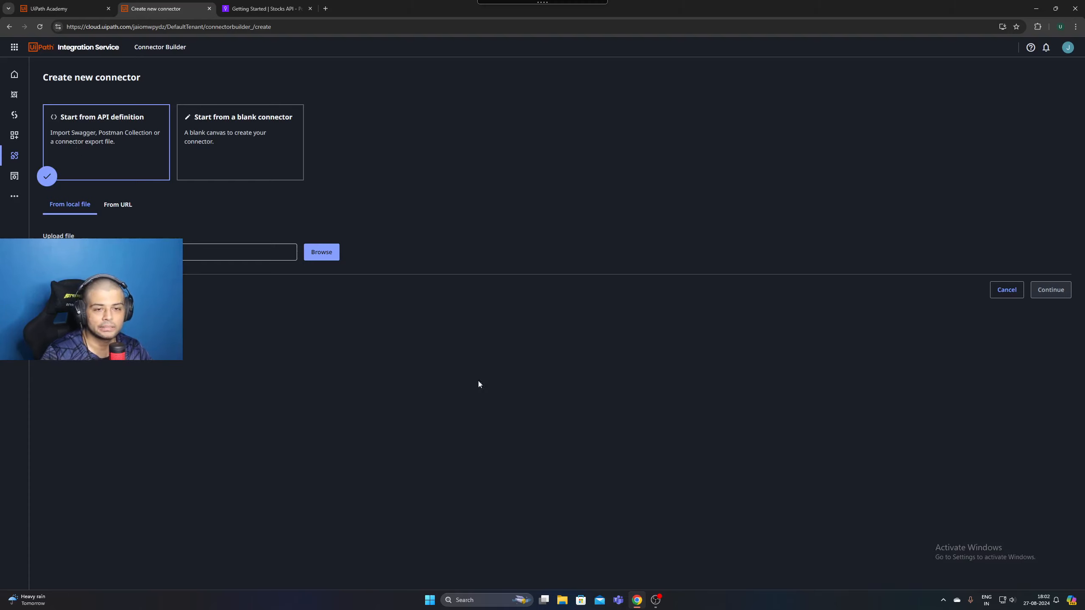
Create a blank connector named Polygon Connector
click(280, 169)
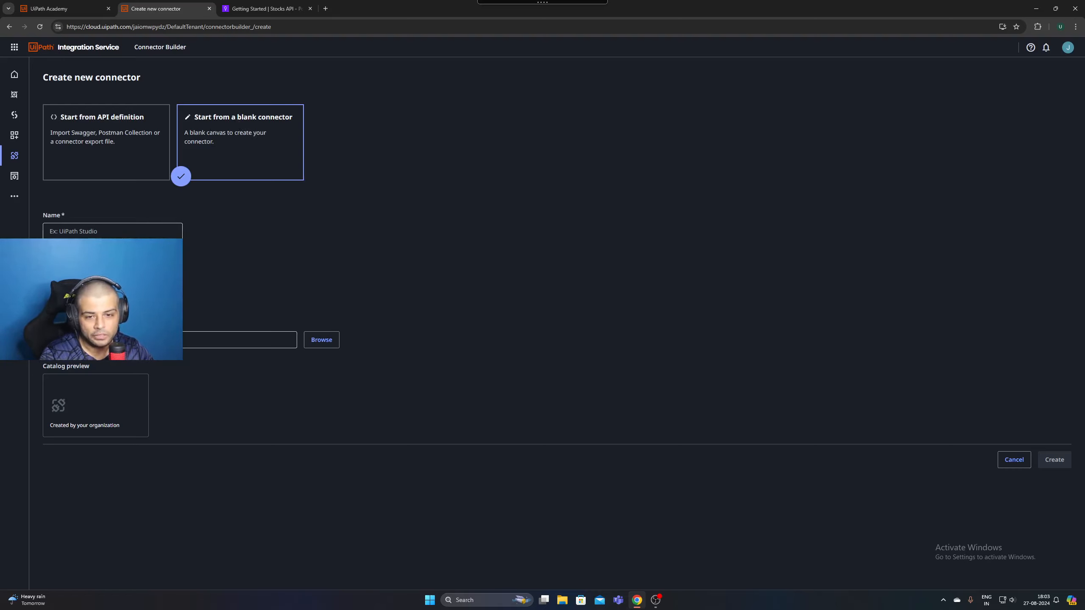
click(139, 234)
text(P)
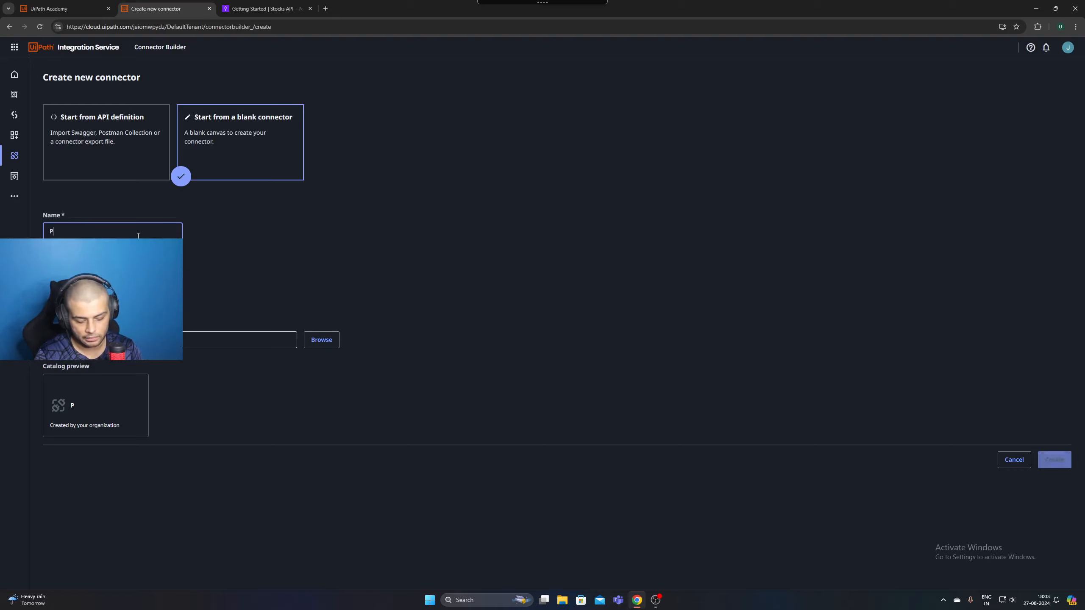
text(olygon Co)
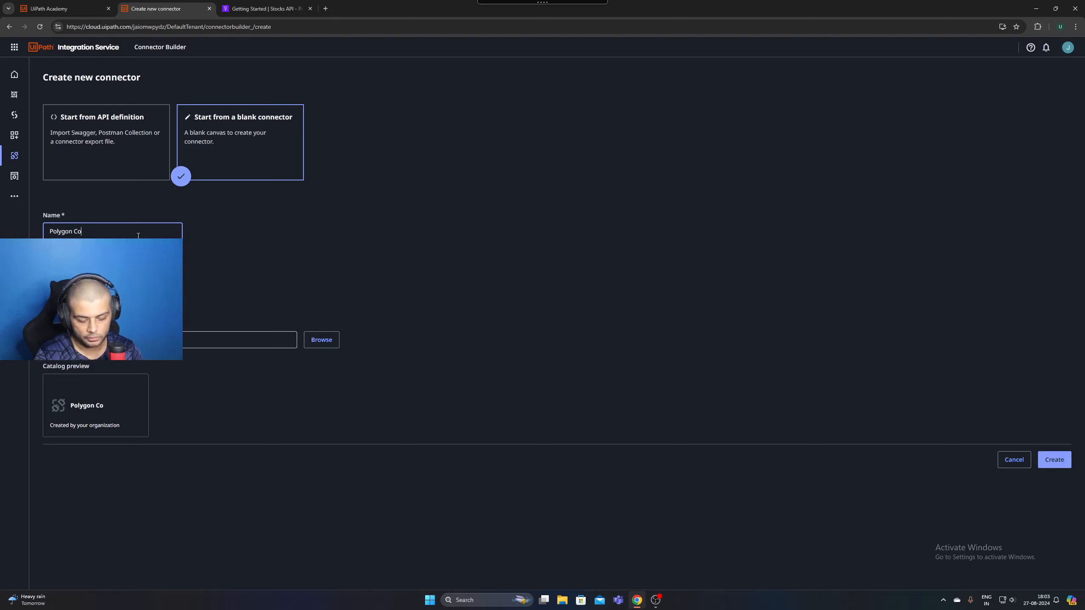
text(nnector)
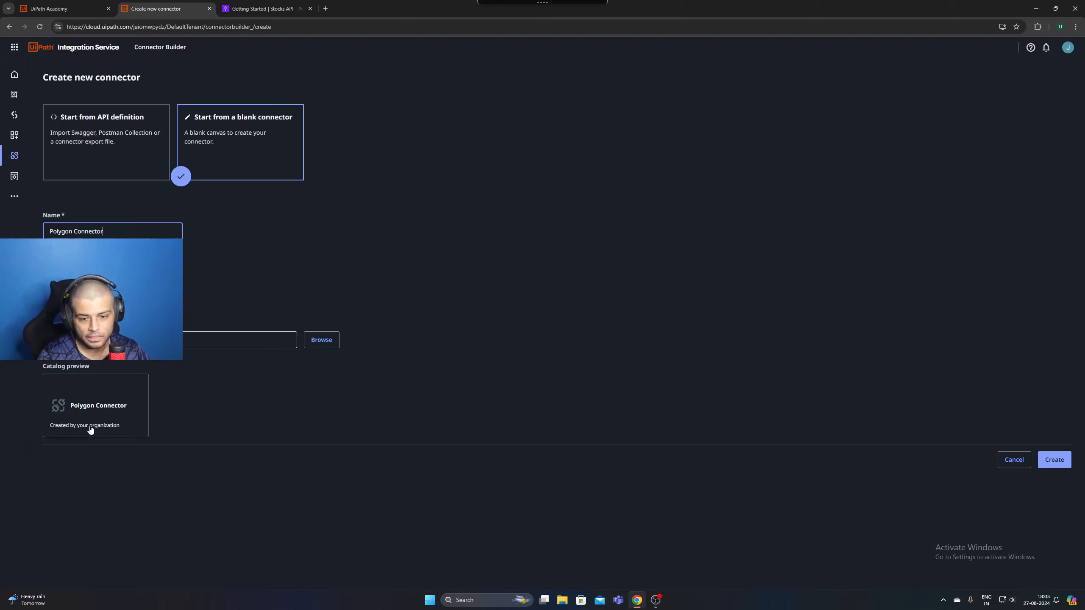
click(1054, 460)
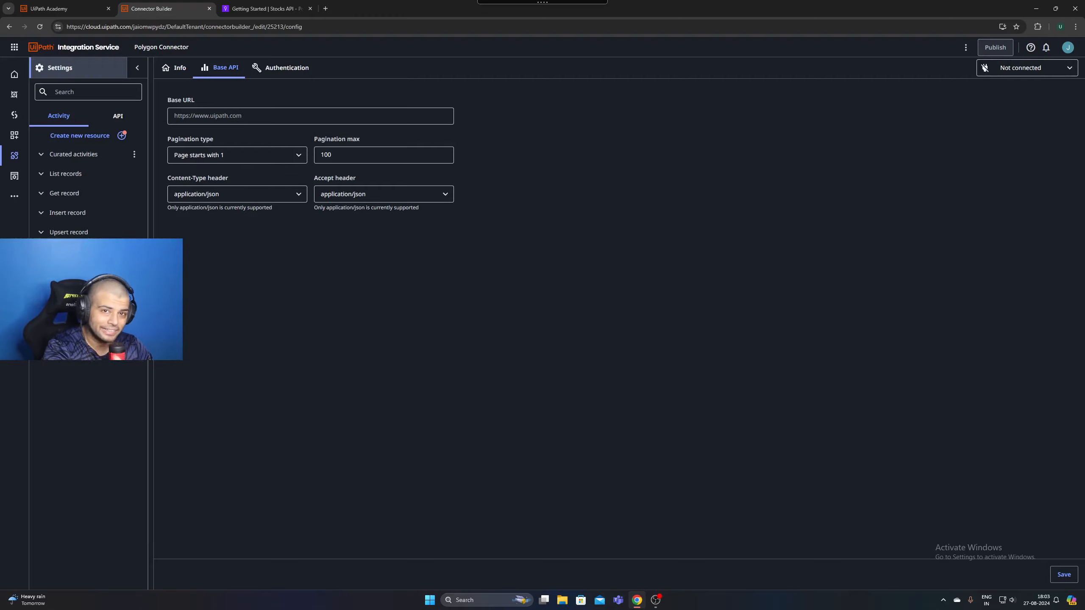
click(247, 7)
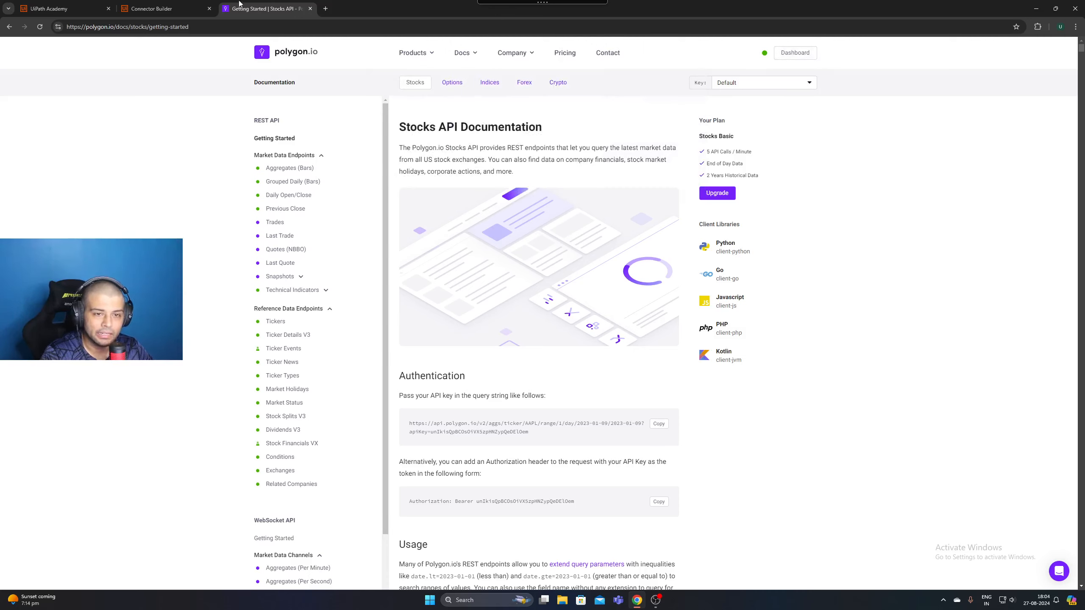
click(168, 7)
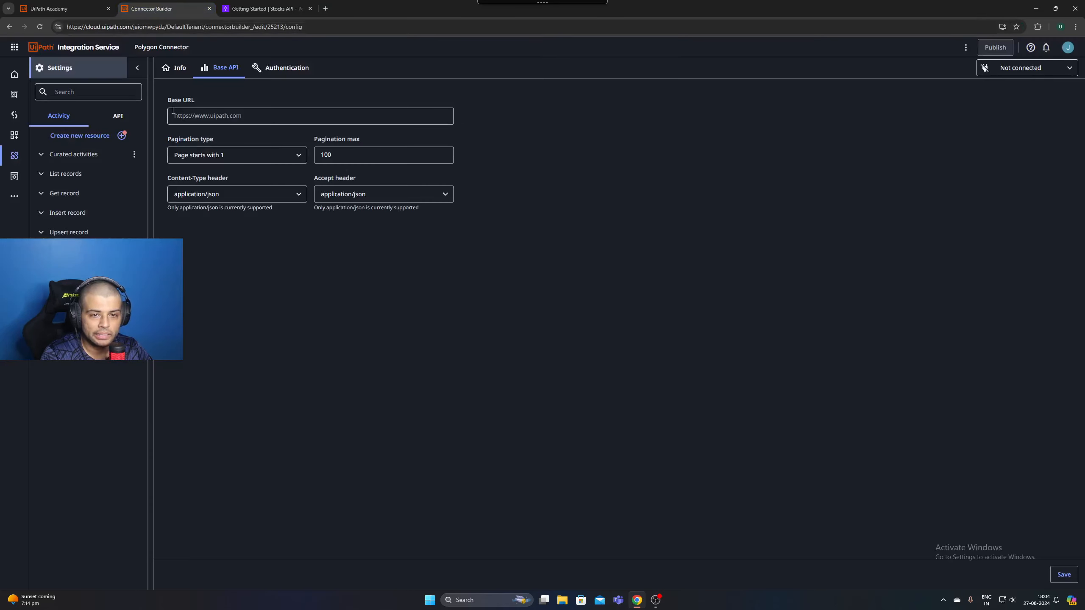
click(196, 113)
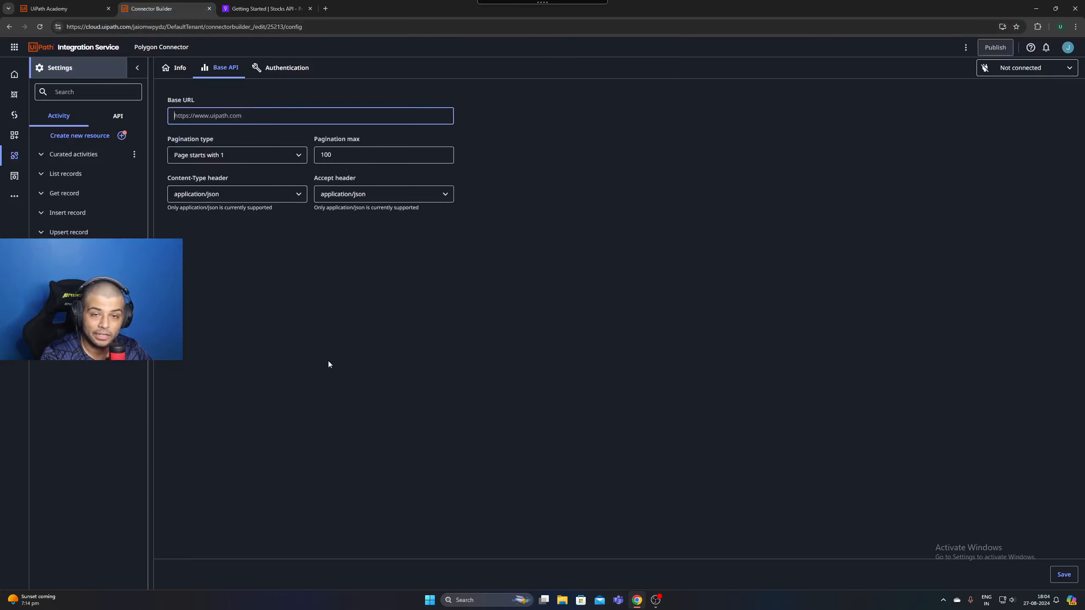
drag(384, 385, 387, 386)
click(178, 115)
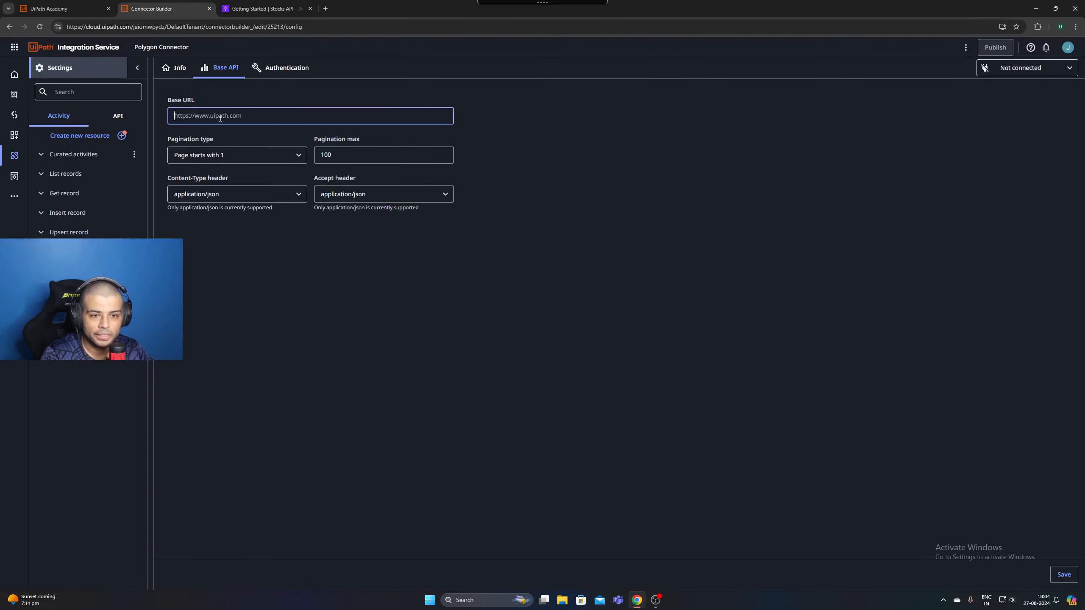
click(265, 9)
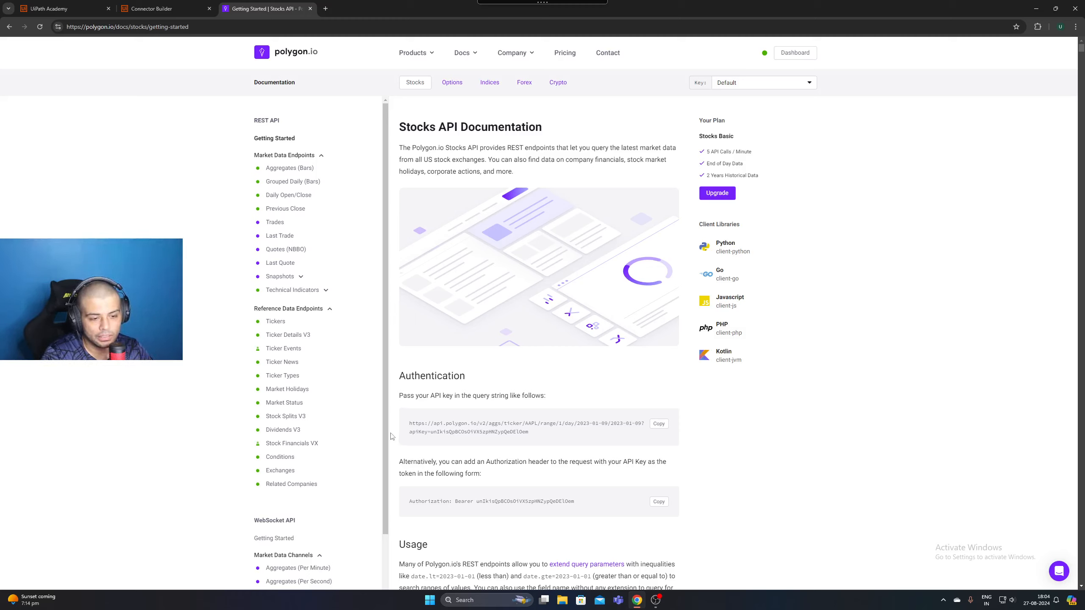
drag(410, 424, 472, 425)
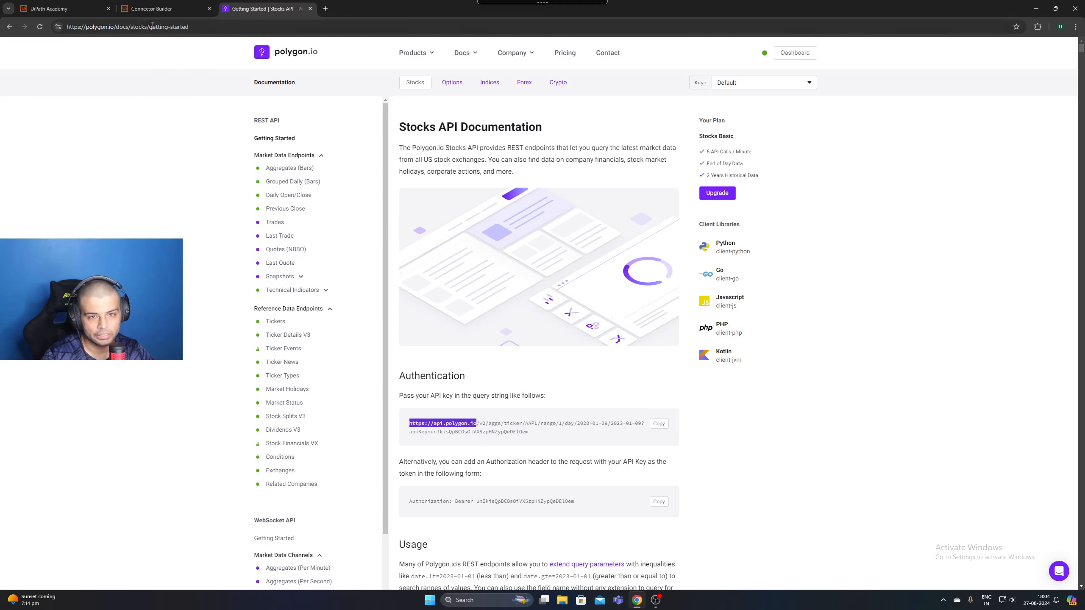
click(158, 8)
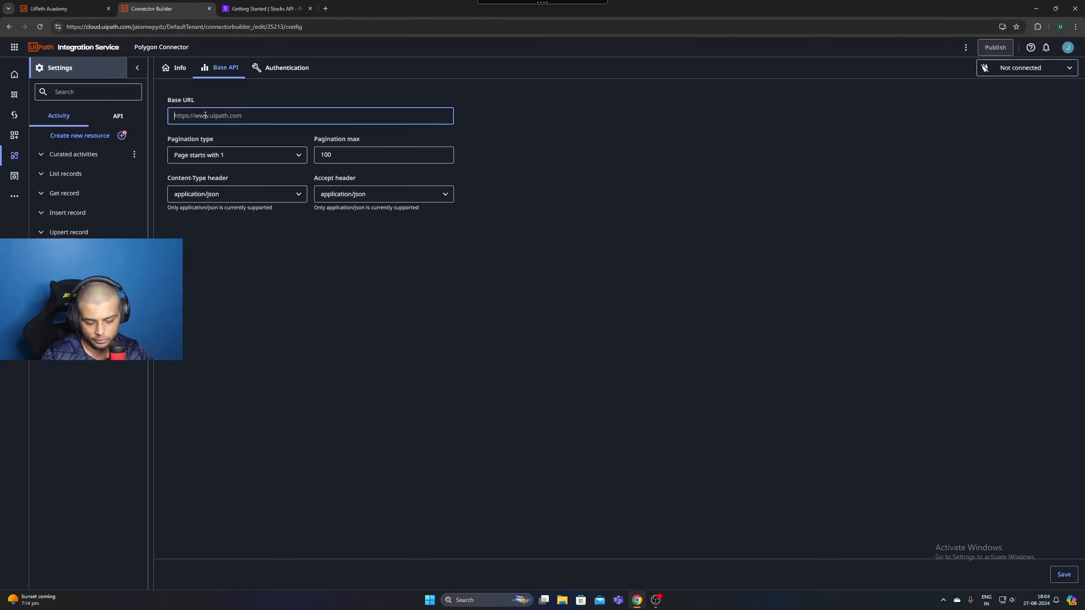
text(https://api.polygon.io)
click(318, 313)
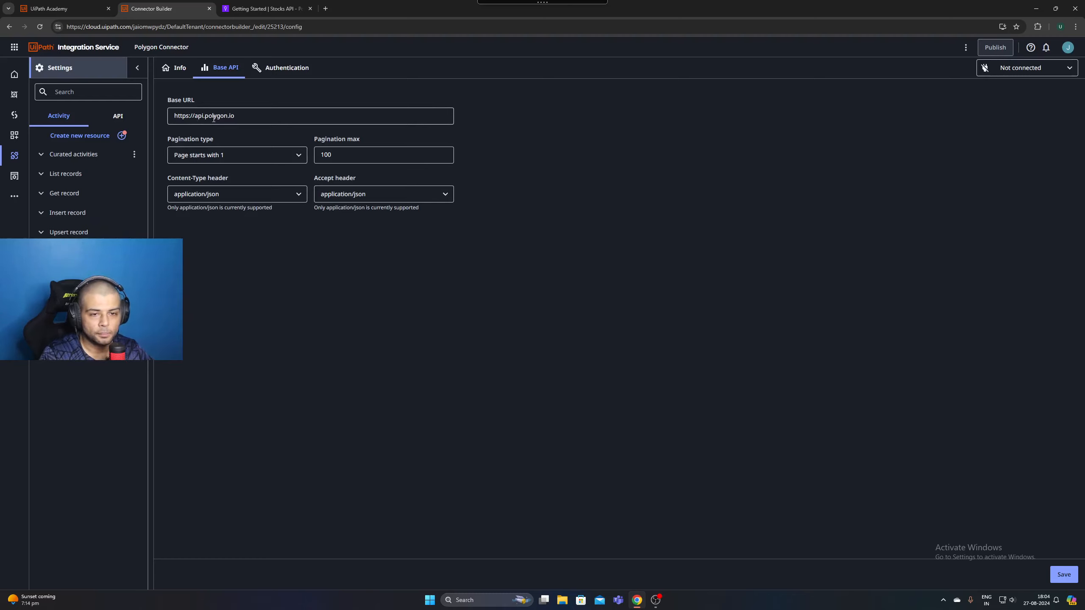
click(1065, 576)
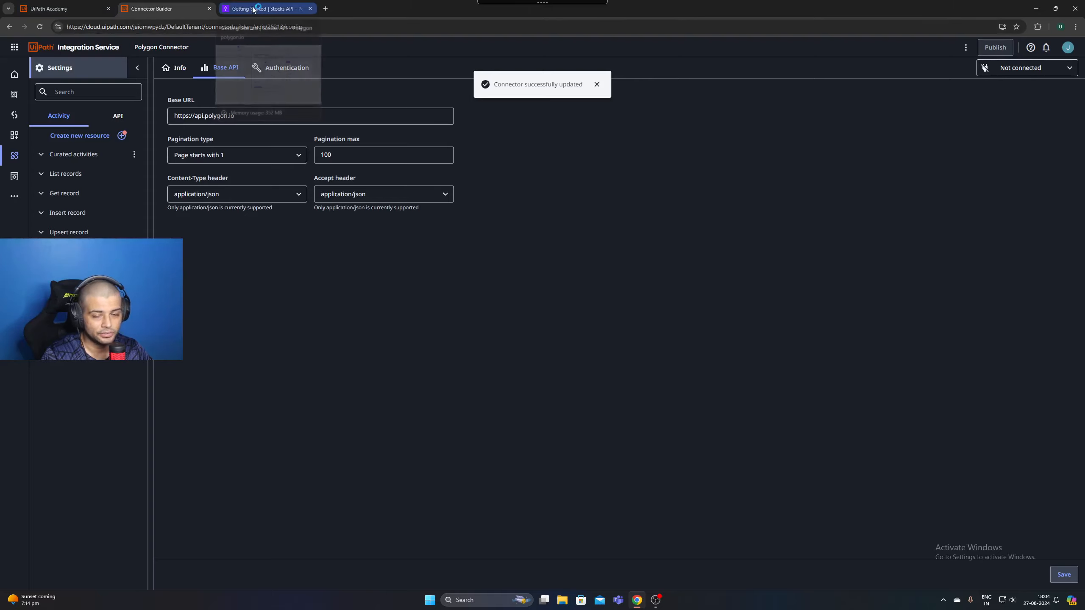
Set the connector's authentication type to Personal Access Token (PAT)
click(275, 81)
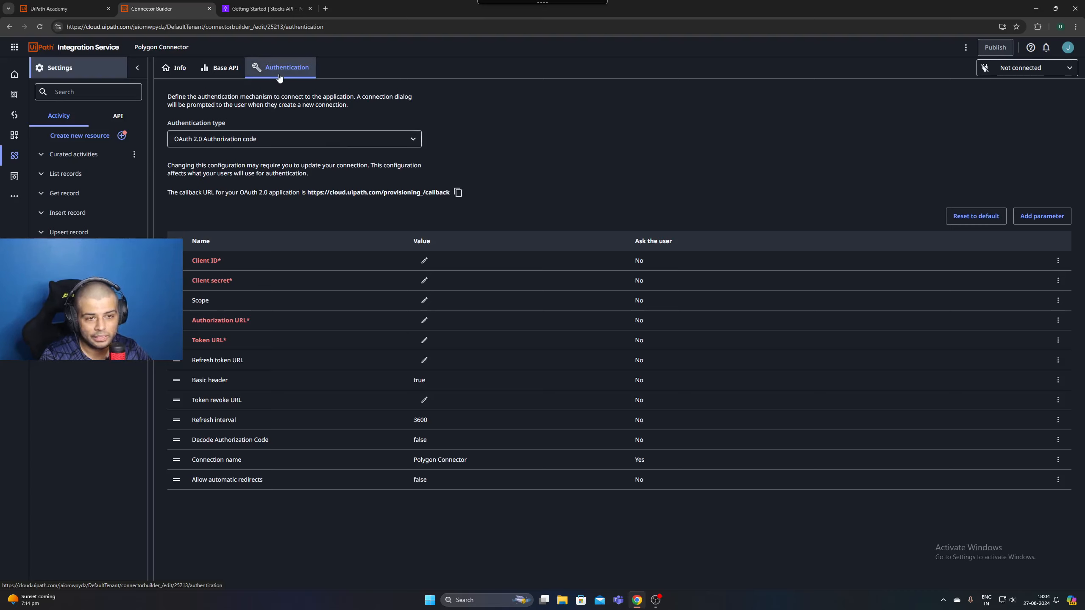
click(275, 143)
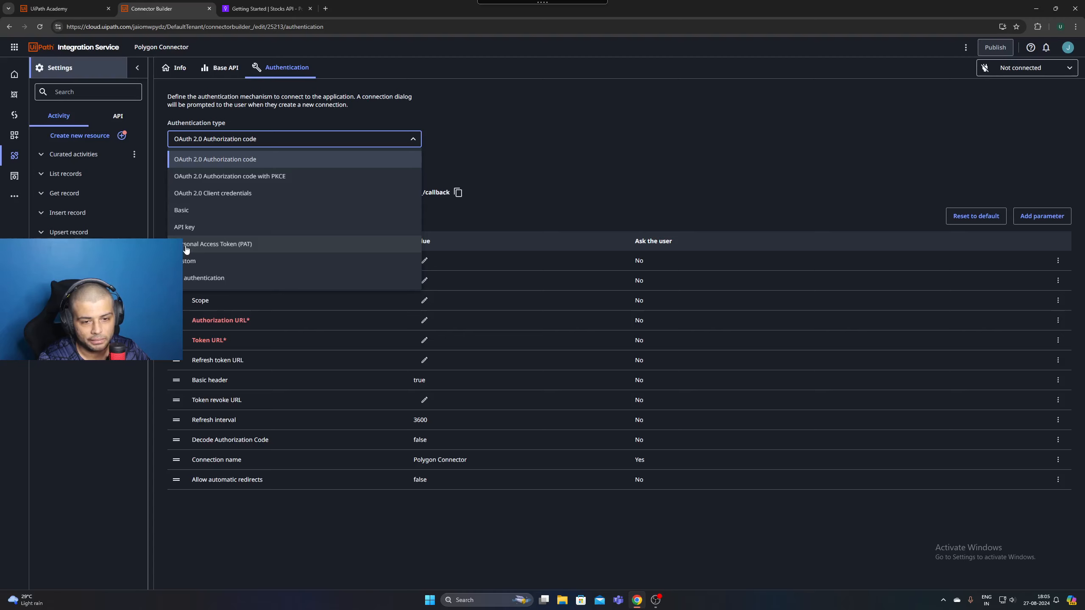
click(280, 248)
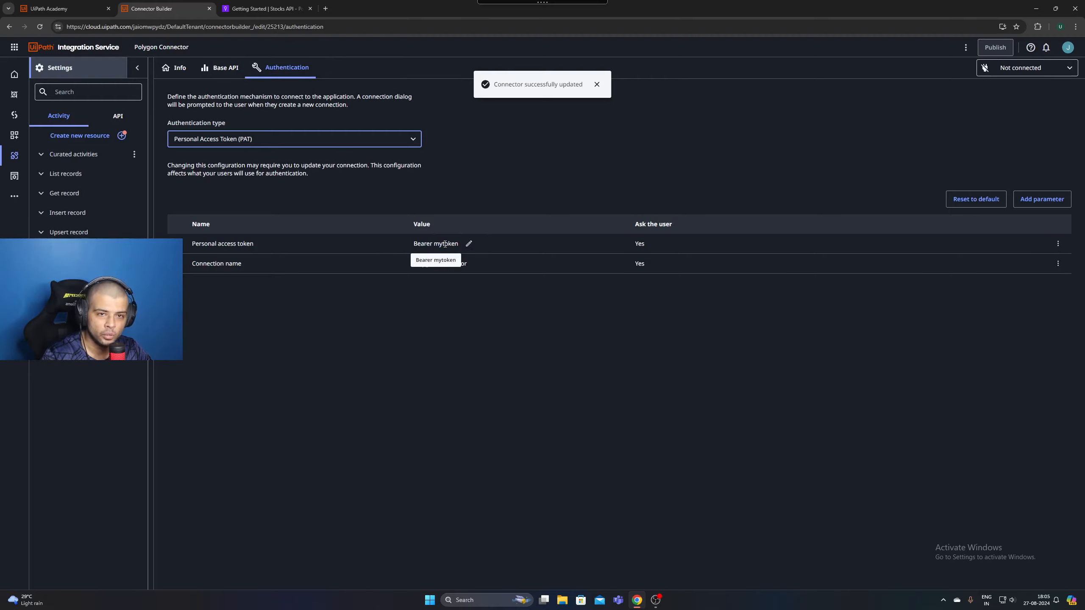
Examine both ways of passing the API key in the Polygon documentation's Authentication section, dismissing the UiPath update notice
click(270, 9)
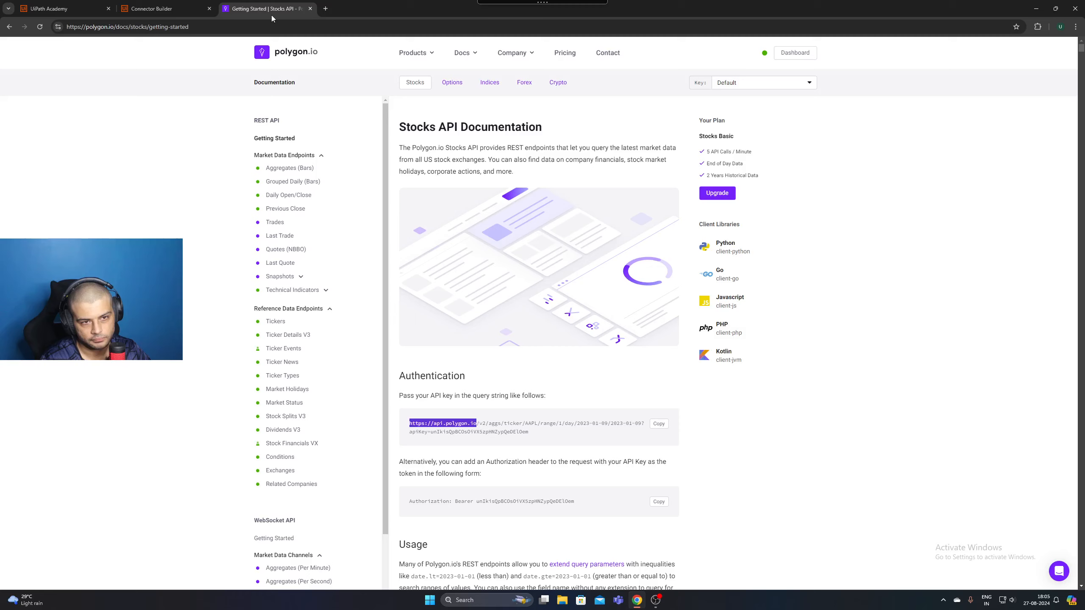
click(820, 449)
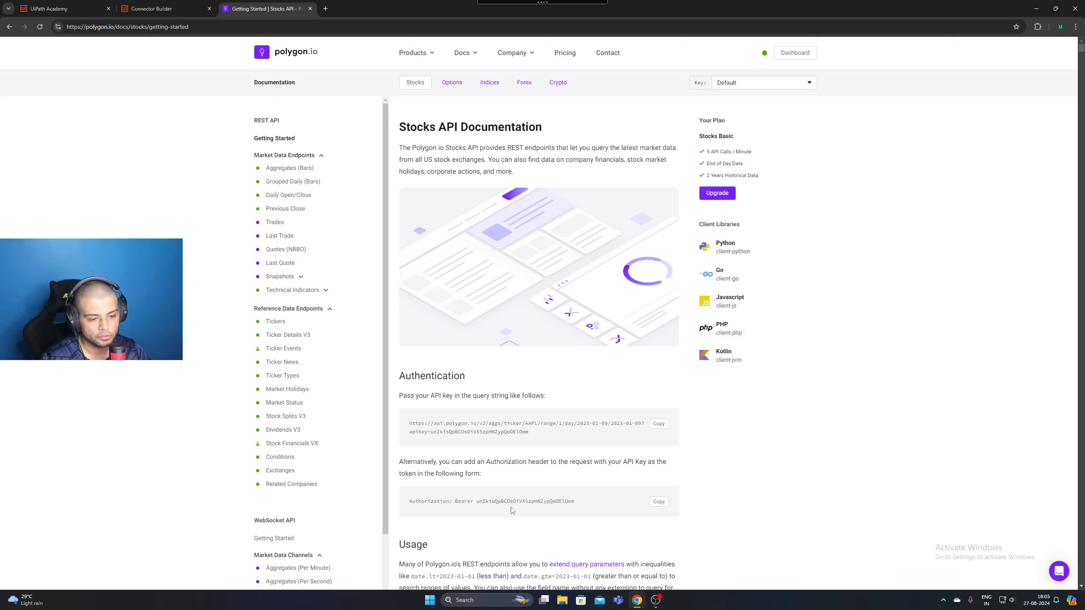
drag(478, 503, 581, 512)
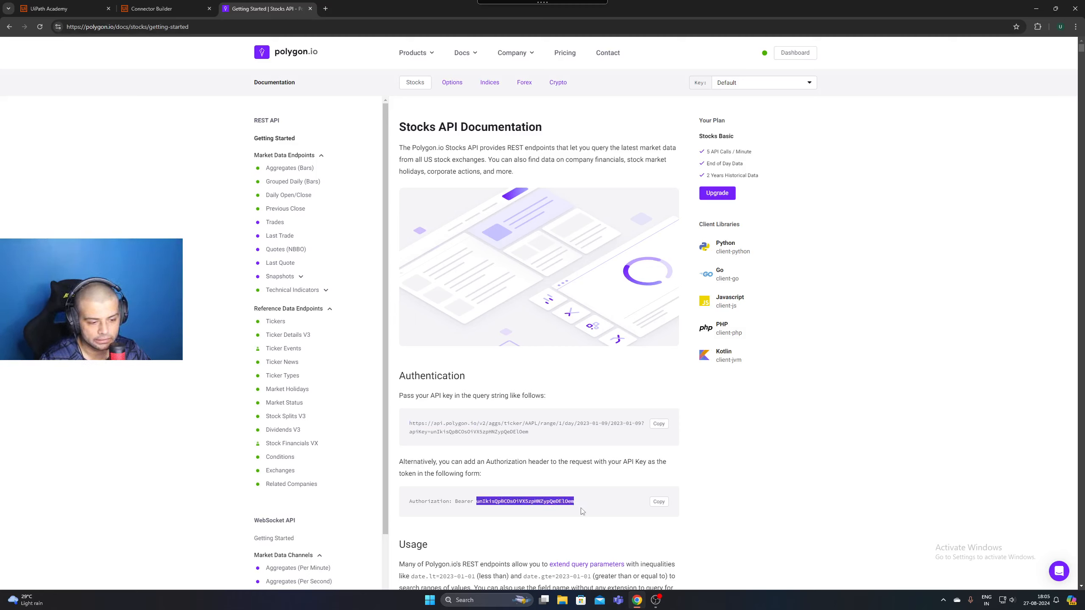
click(778, 498)
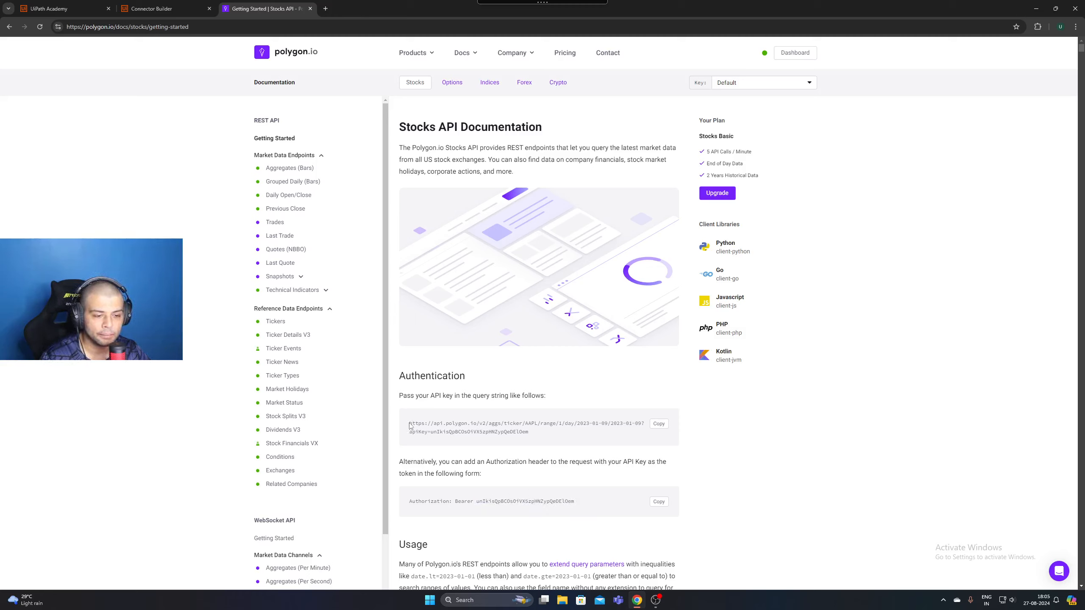
drag(411, 426, 667, 435)
click(731, 453)
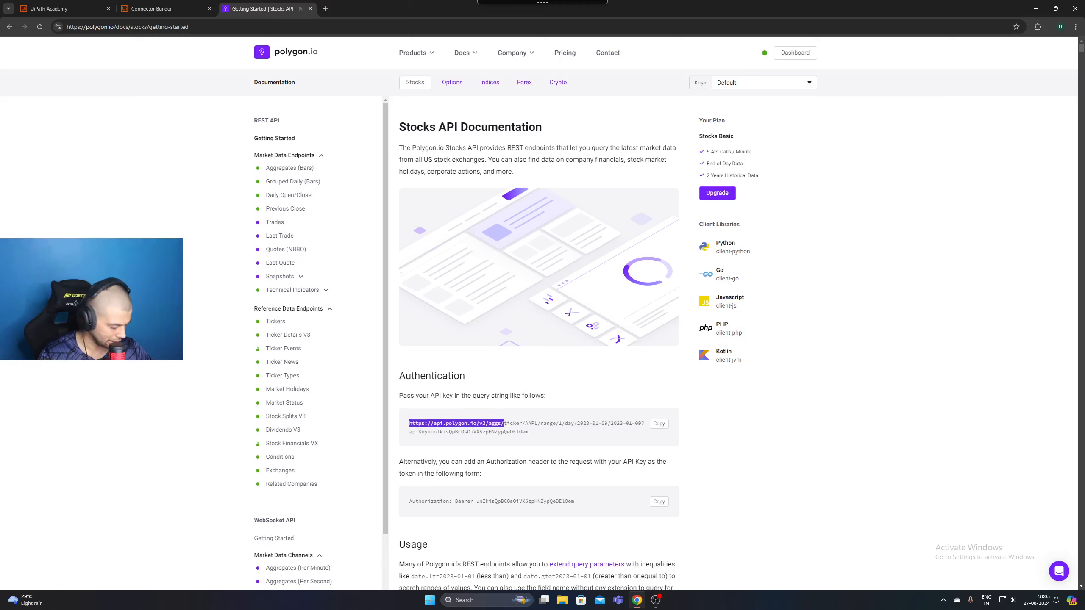
click(715, 431)
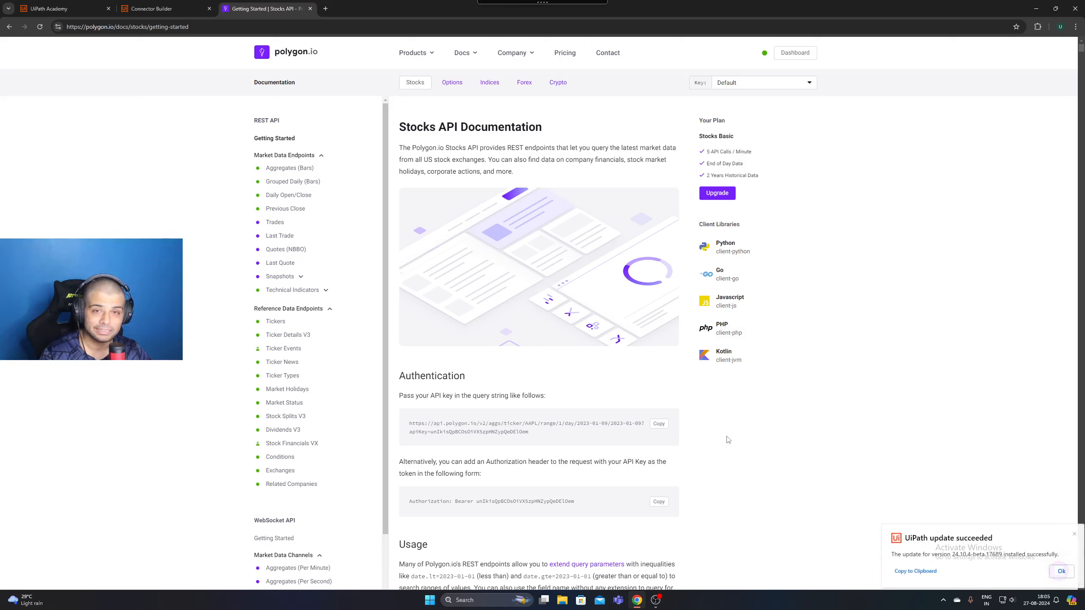
click(1061, 571)
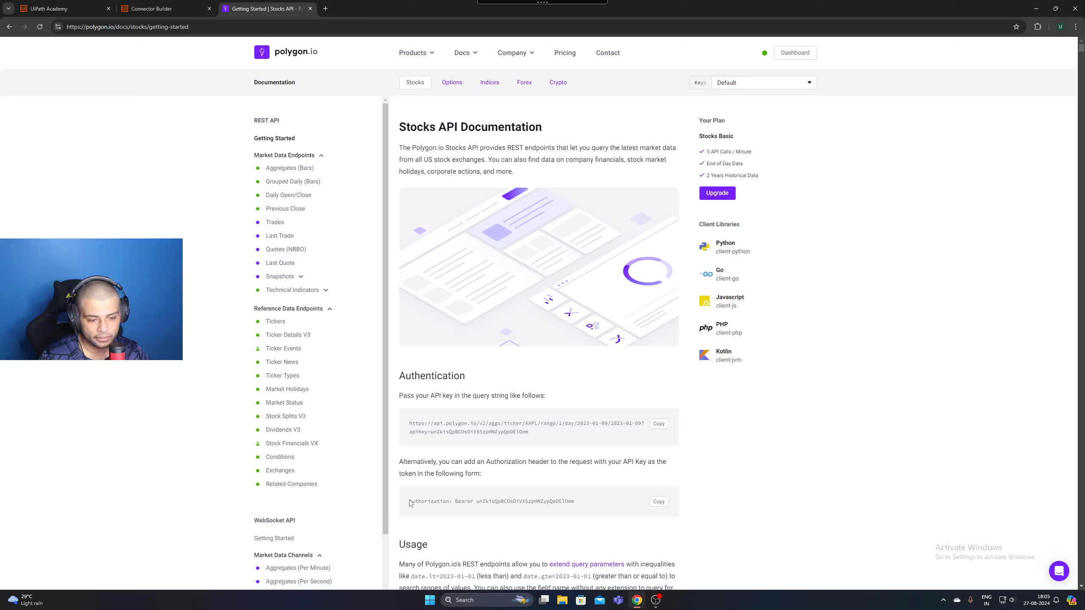
drag(411, 502, 576, 513)
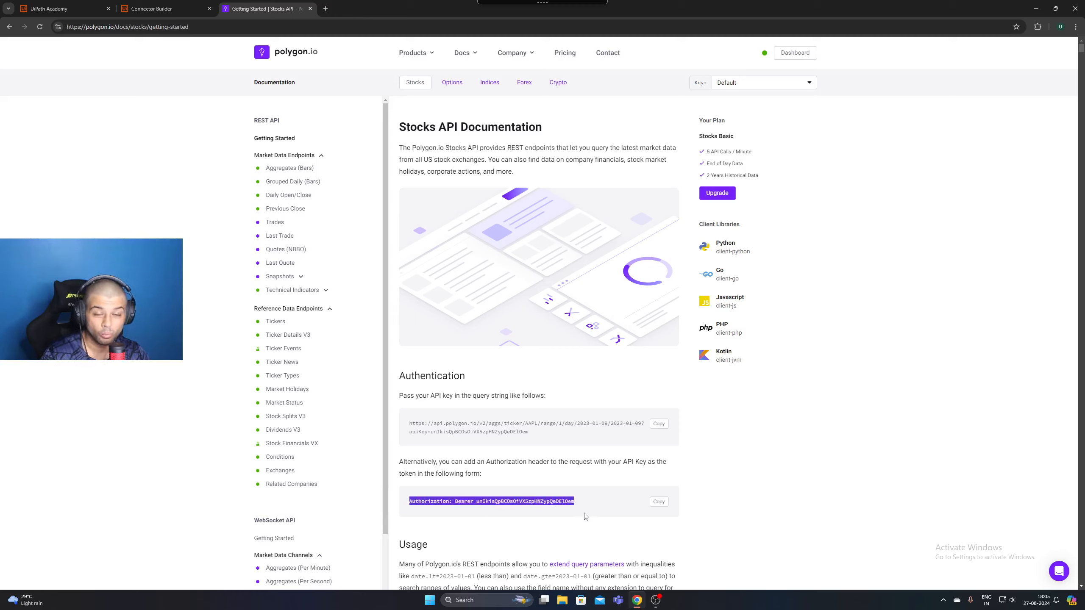
click(610, 505)
drag(405, 502, 590, 513)
click(592, 513)
drag(455, 502, 584, 510)
click(632, 518)
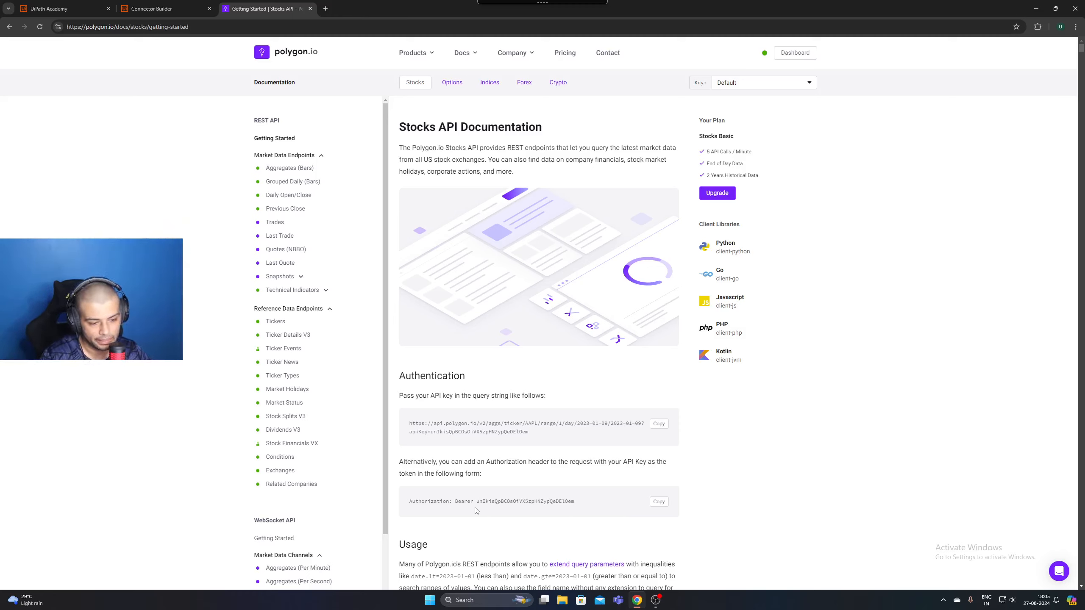
Clear the placeholder token from the connector's Personal access token value, keeping only the Bearer prefix
drag(476, 503, 575, 503)
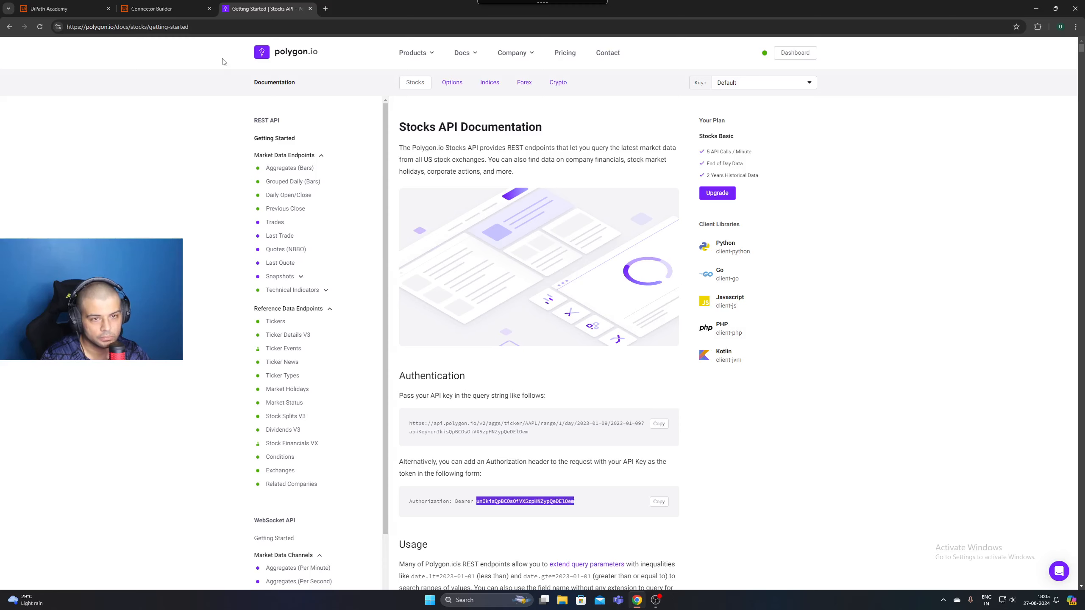
click(150, 6)
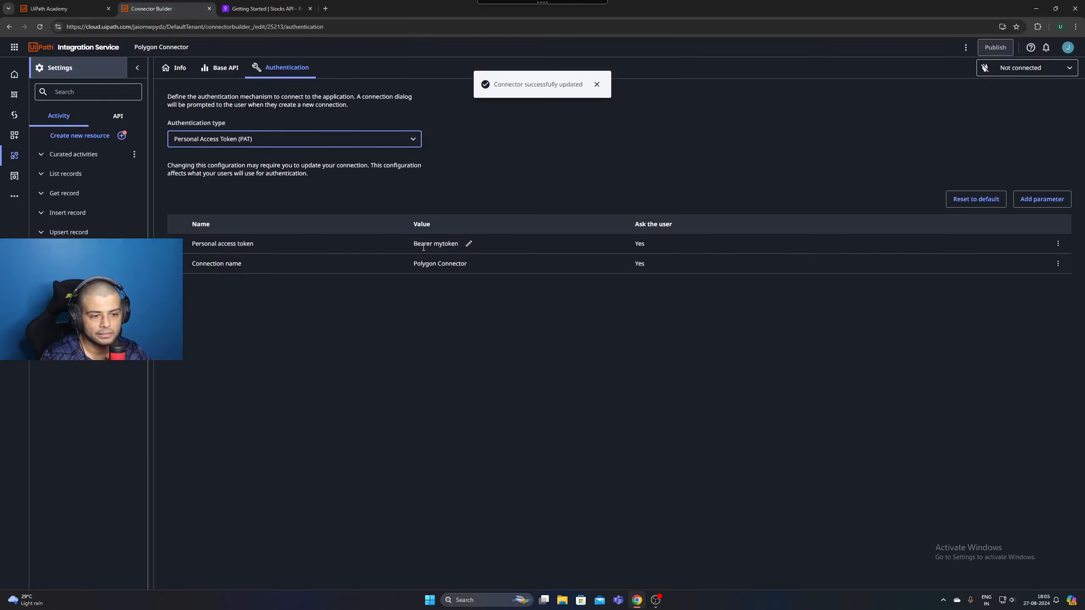
click(469, 246)
drag(456, 215, 444, 215)
key(ctrl+v)
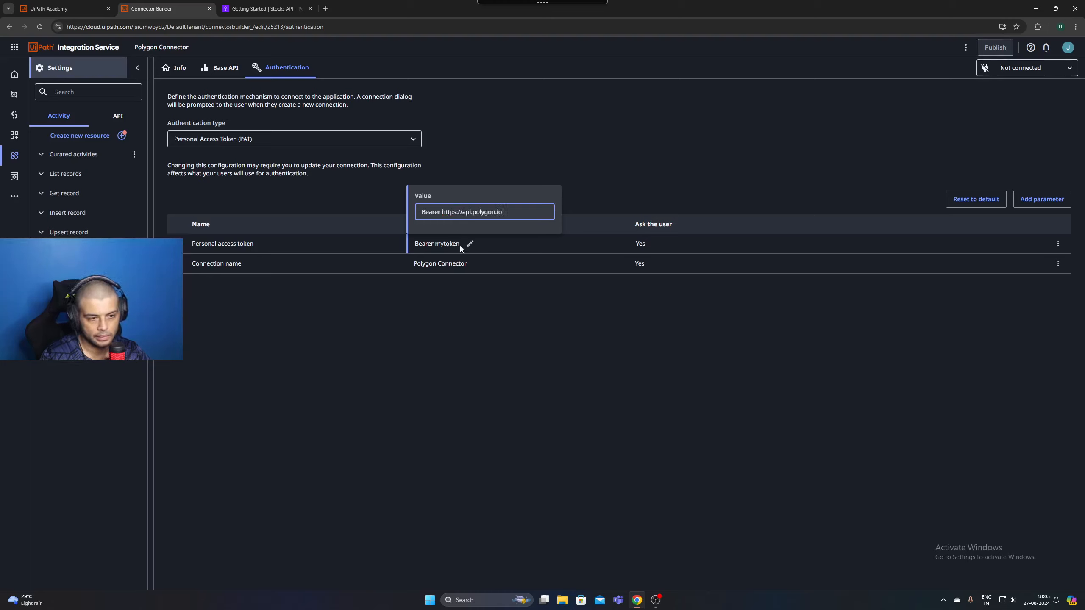
drag(502, 213, 442, 214)
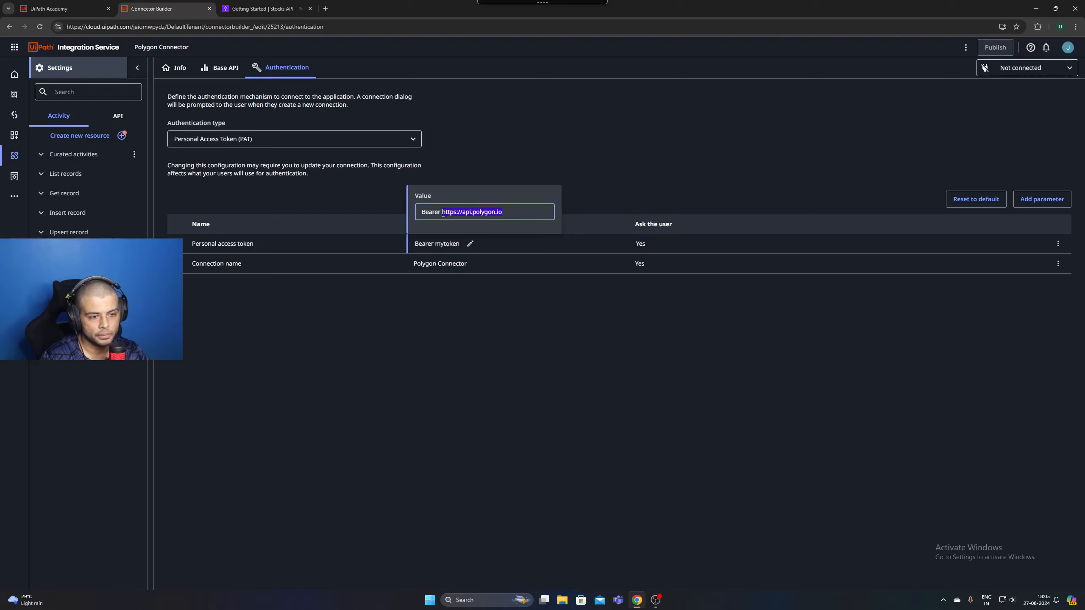
key(BackSpace)
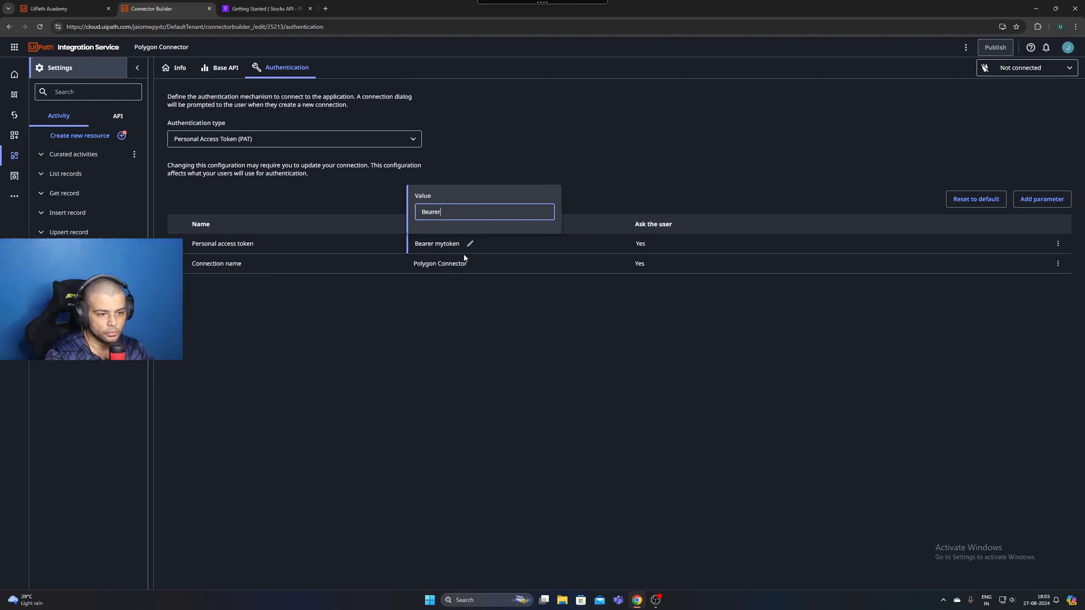
Complete the Personal access token value by pasting the API key from the Polygon documentation's Authorization header after the Bearer prefix
key(ctrl+Tab)
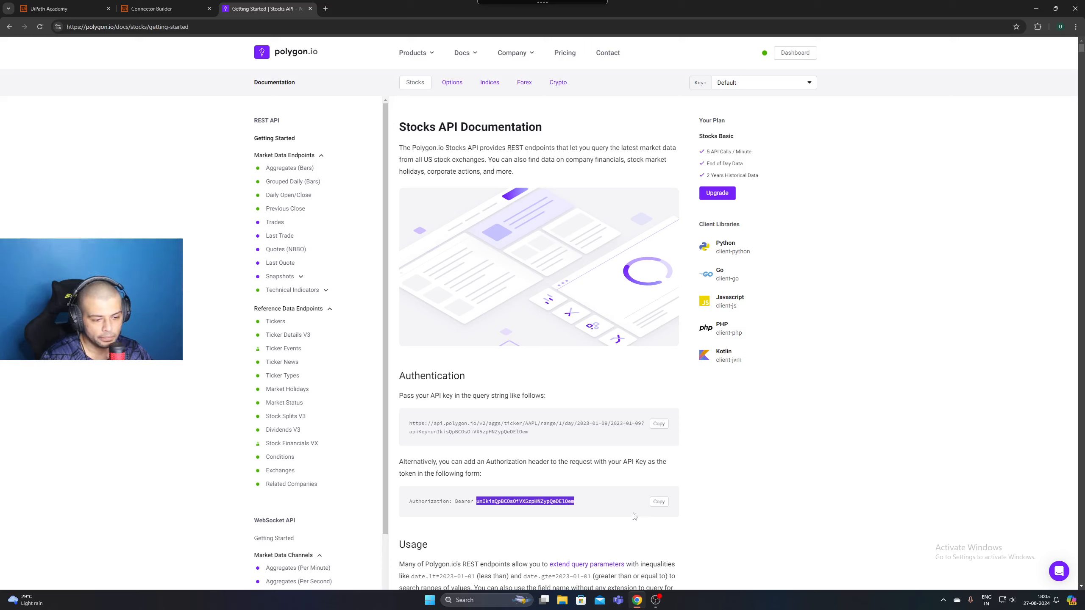
click(523, 516)
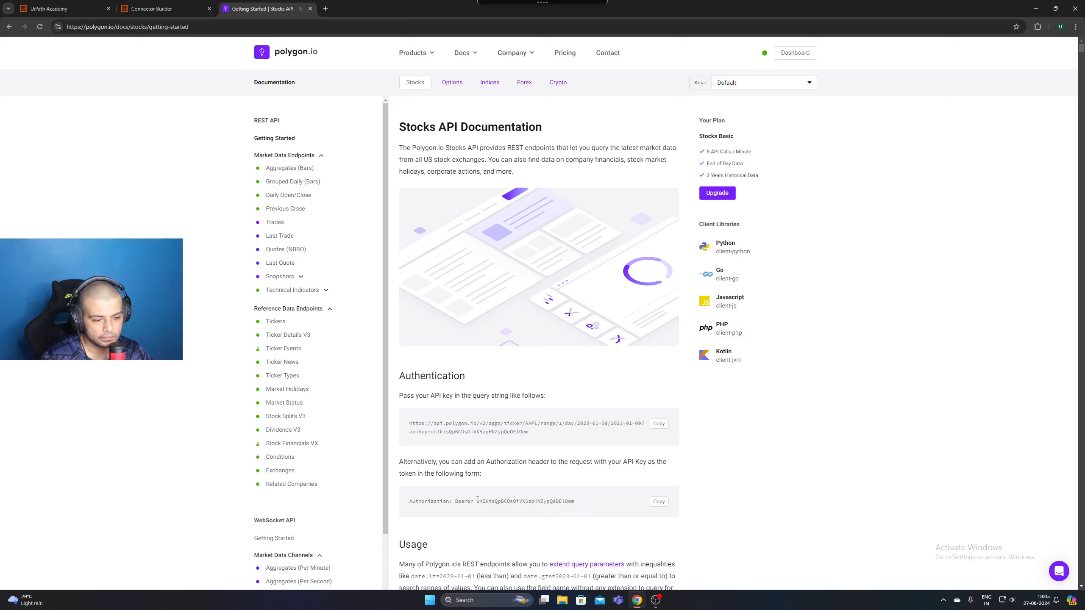
drag(477, 501, 577, 511)
key(ctrl+c)
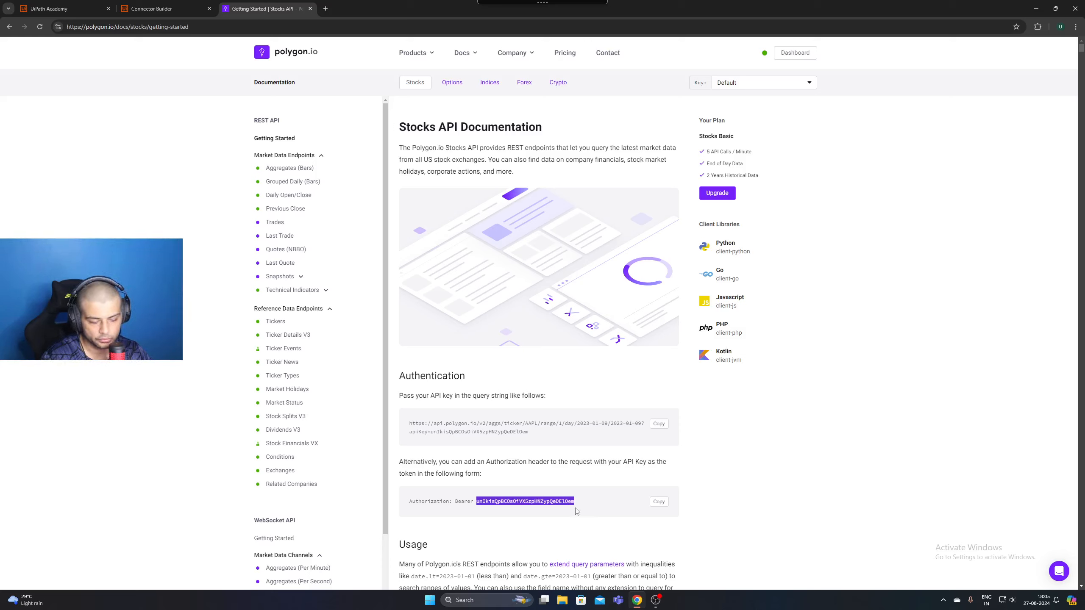
click(152, 8)
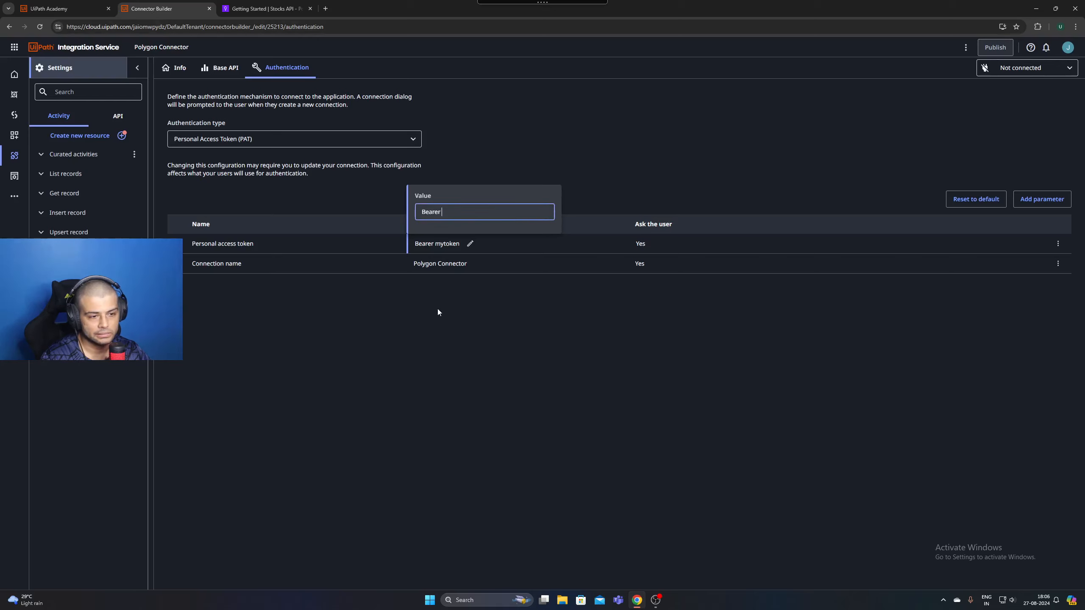
key(ctrl+v)
click(650, 189)
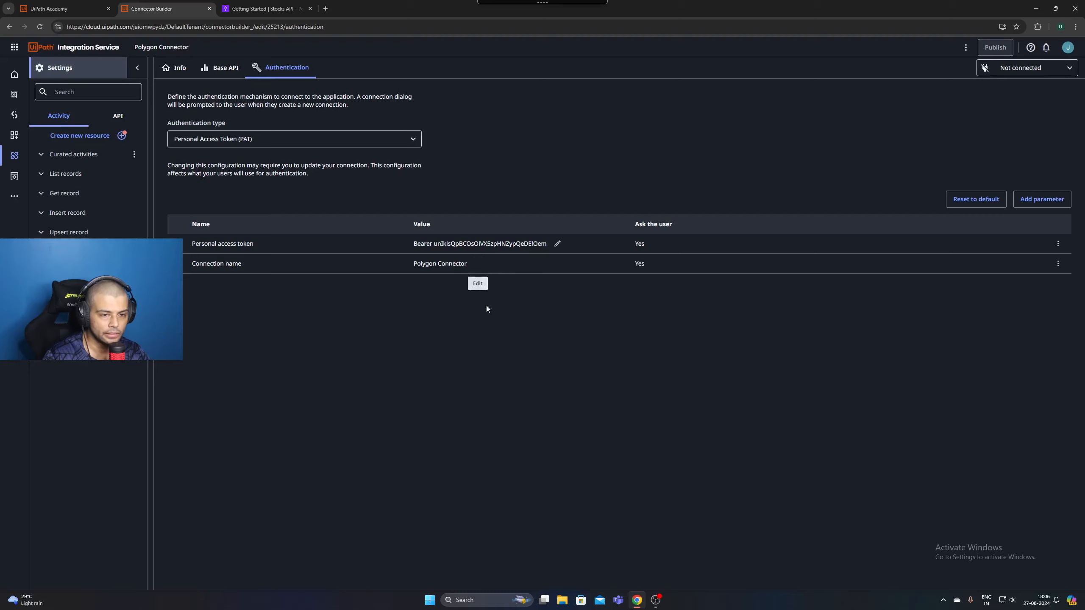
Add a connection to the Polygon Connector using the prefilled personal access token
click(1005, 74)
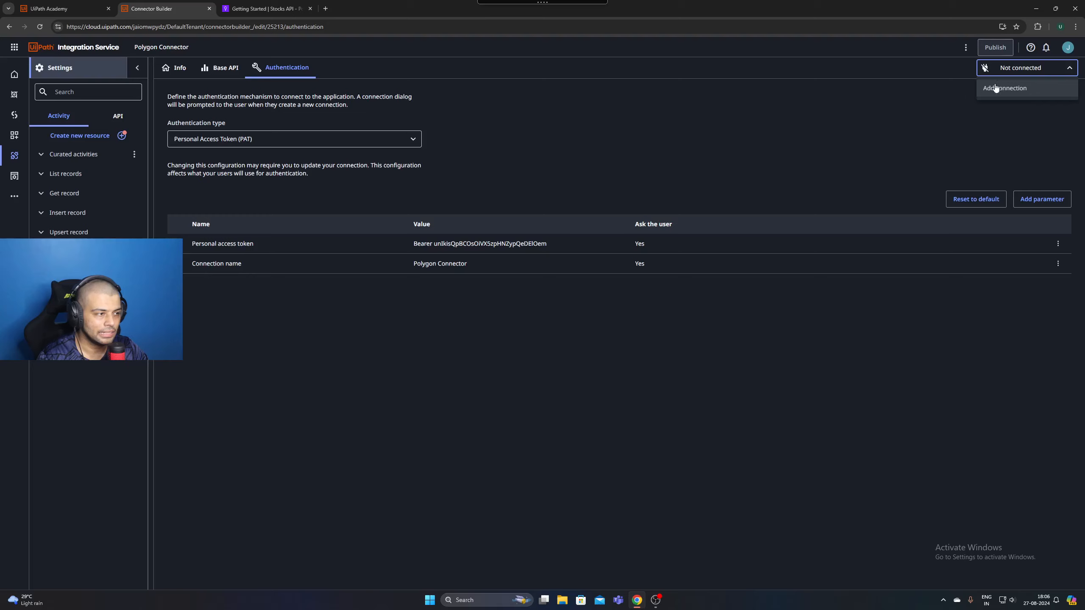
click(995, 88)
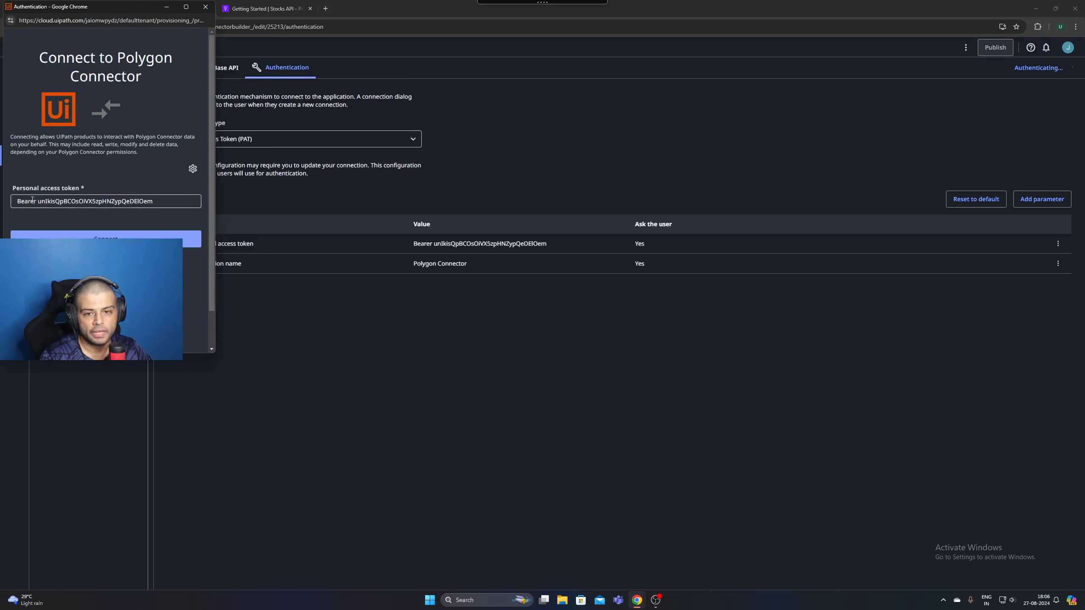
click(138, 235)
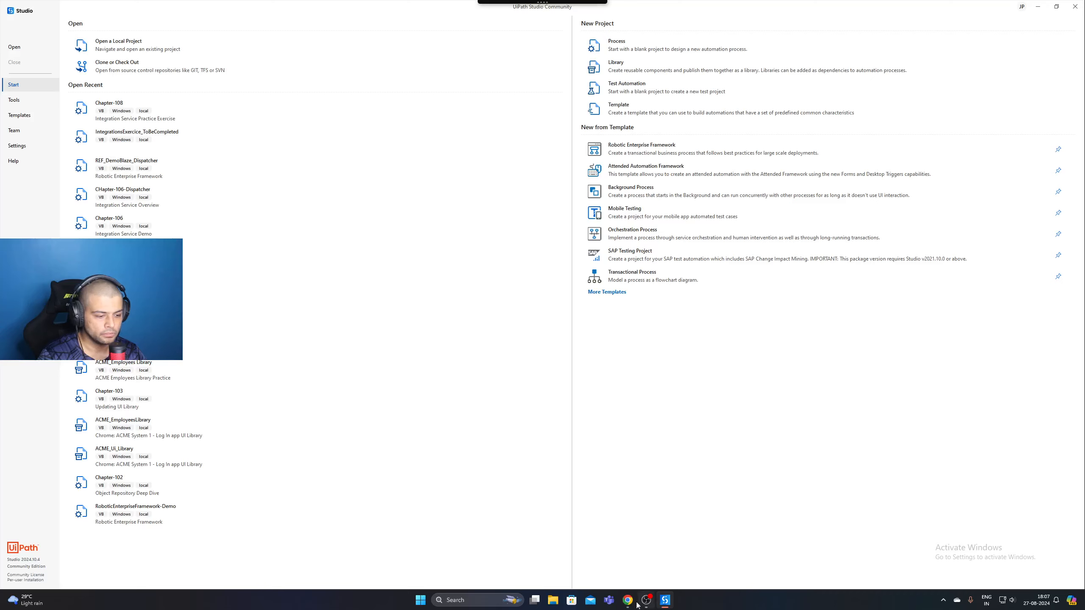
Return to Chrome and compare the connector's Personal access token value with the Authorization header in the Polygon documentation
click(628, 604)
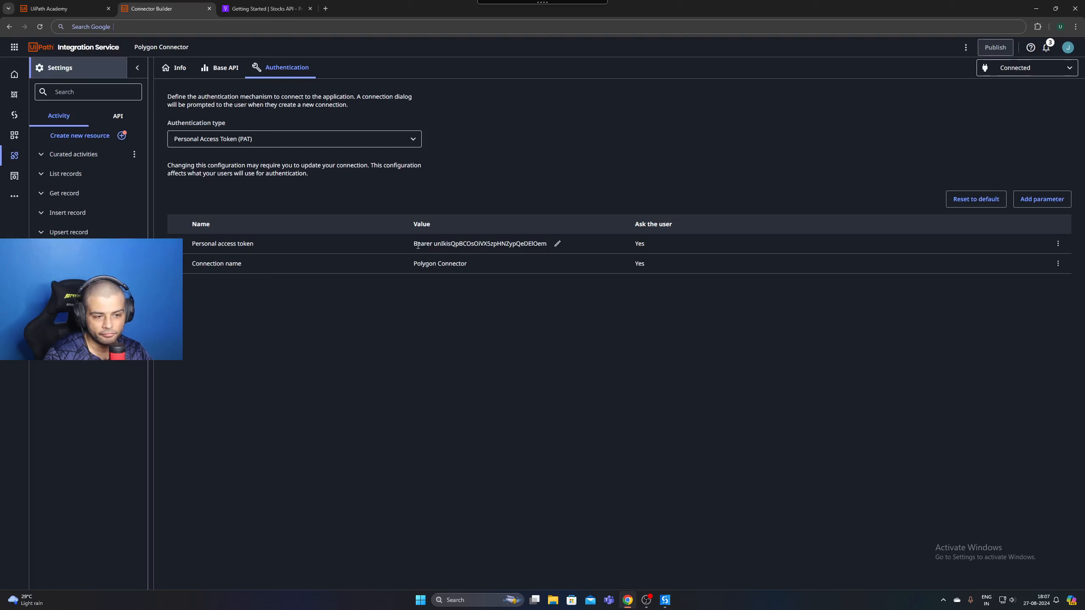
click(245, 13)
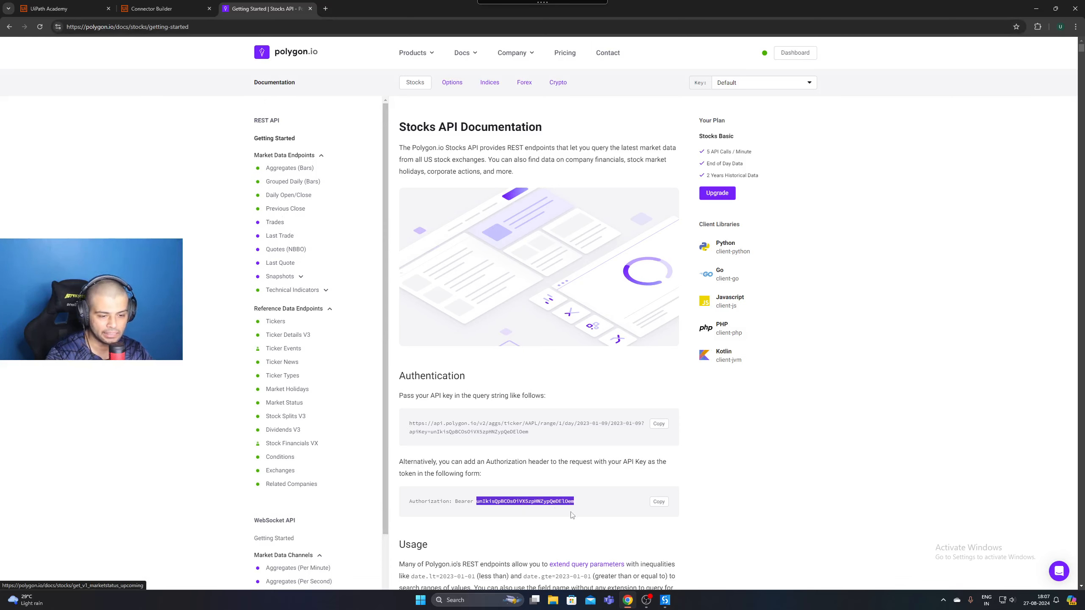
click(153, 8)
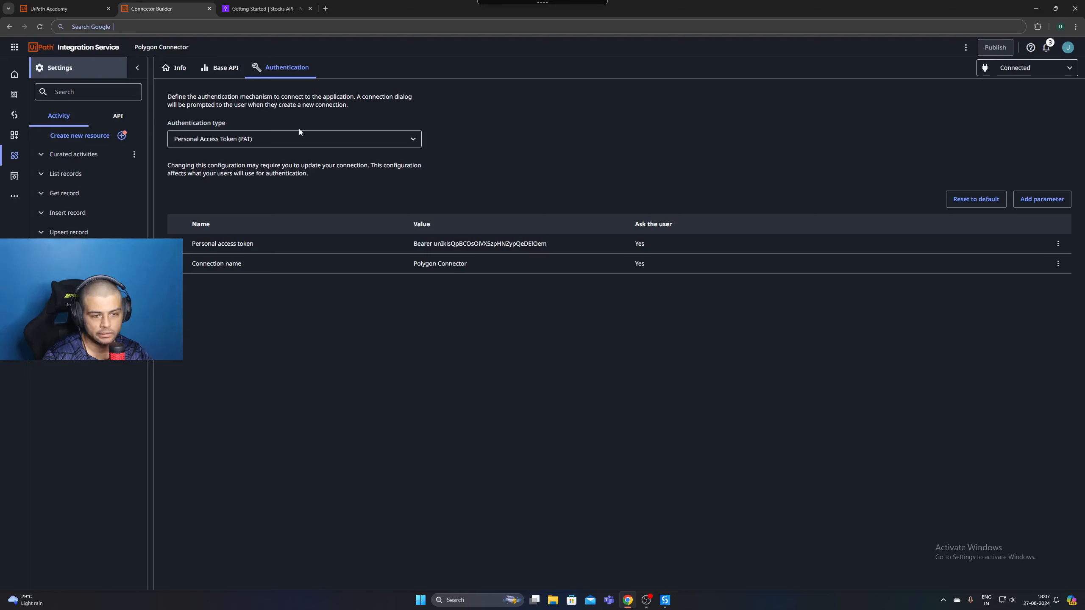
key(ctrl+Tab)
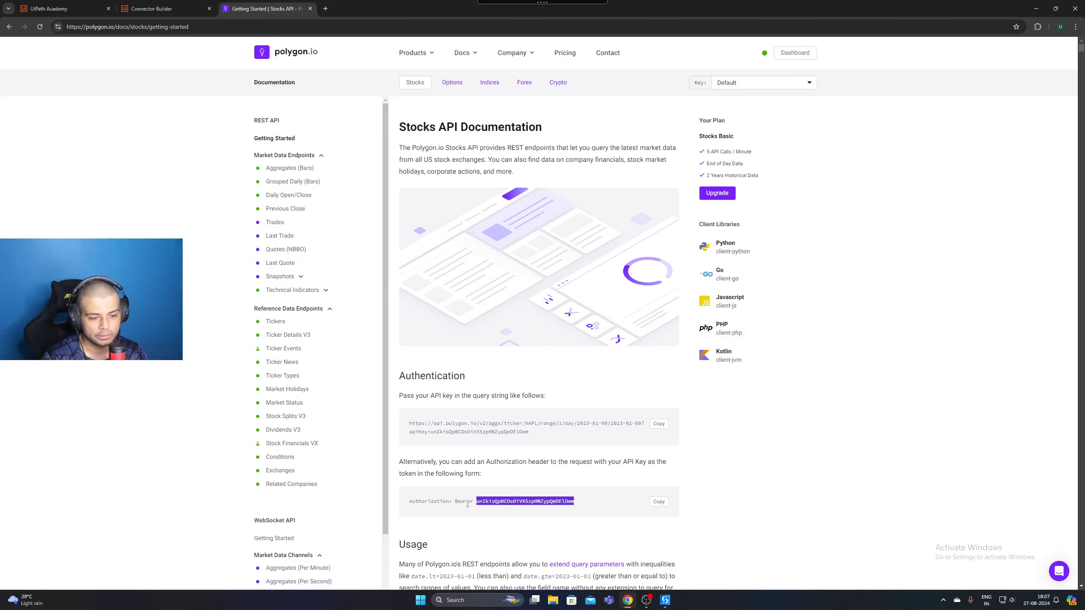
key(ctrl+shift+Tab)
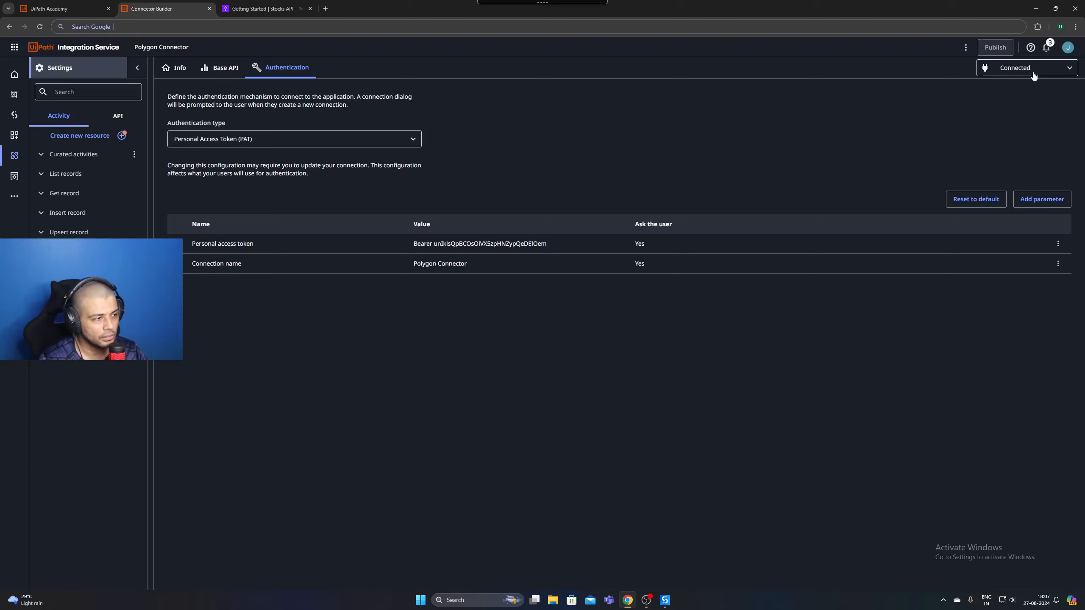
click(240, 9)
click(188, 9)
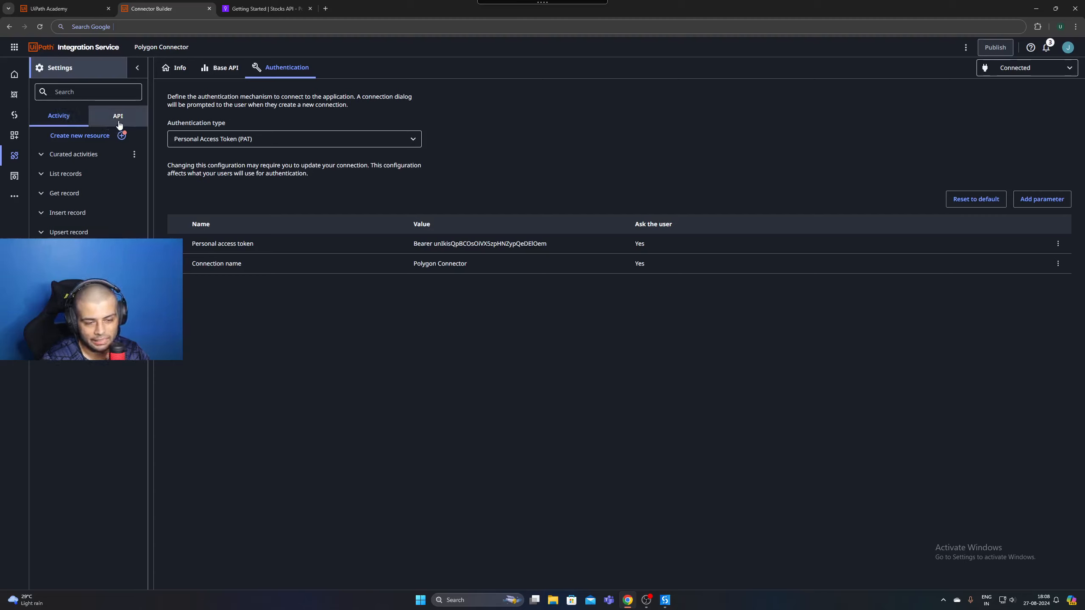
Set Ask the user to No for the Personal access token parameter and accept that the connection needs reauthentication
click(656, 244)
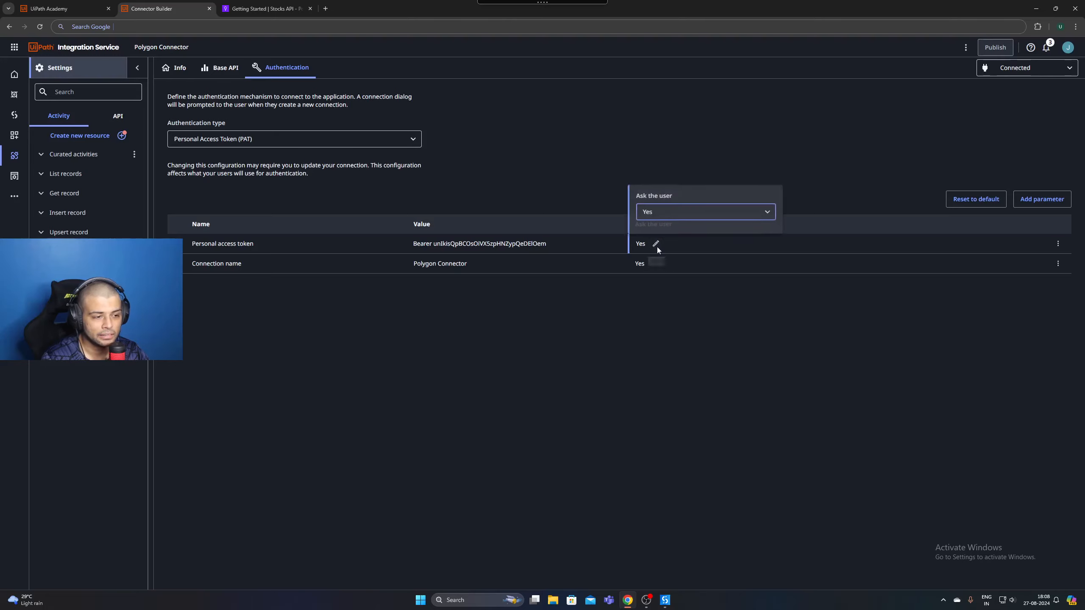
click(650, 212)
click(652, 247)
click(562, 170)
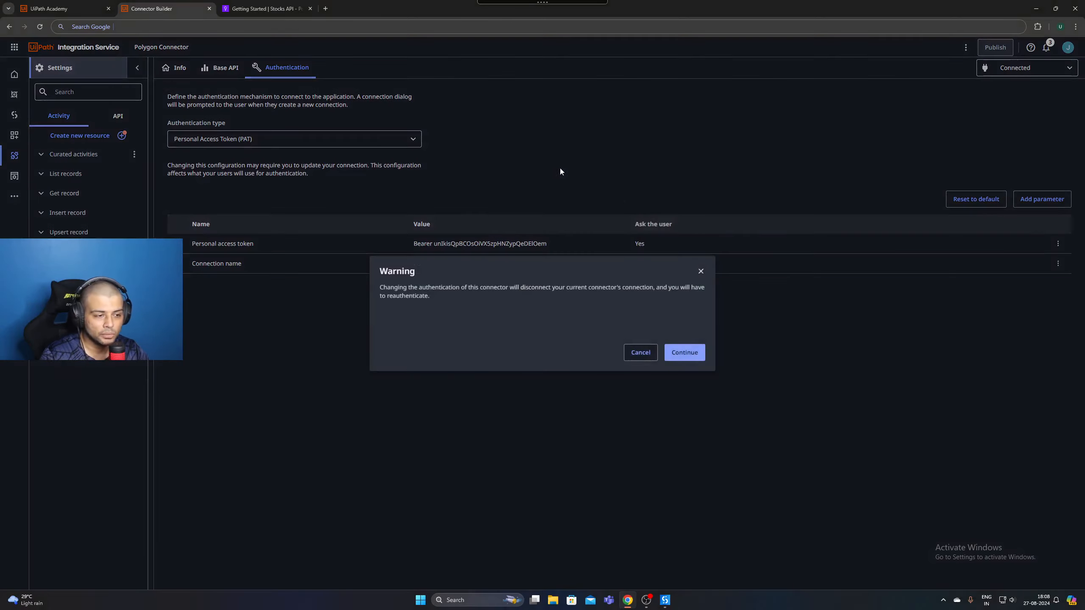
click(683, 353)
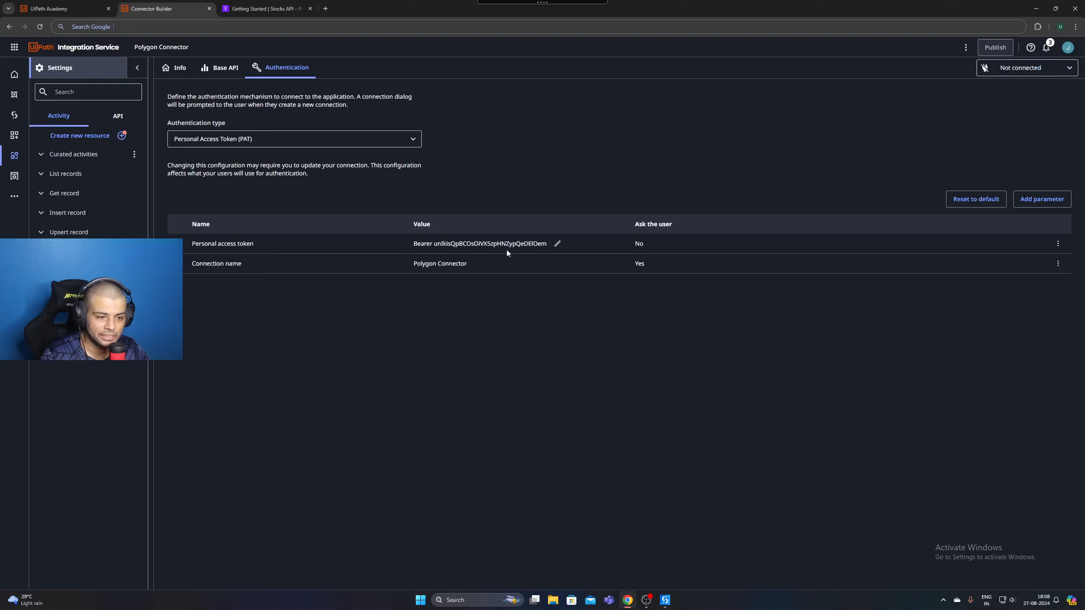
Start a blank API resource group with the Get record (GETBYID) method and the display name Get Stock Records
click(115, 116)
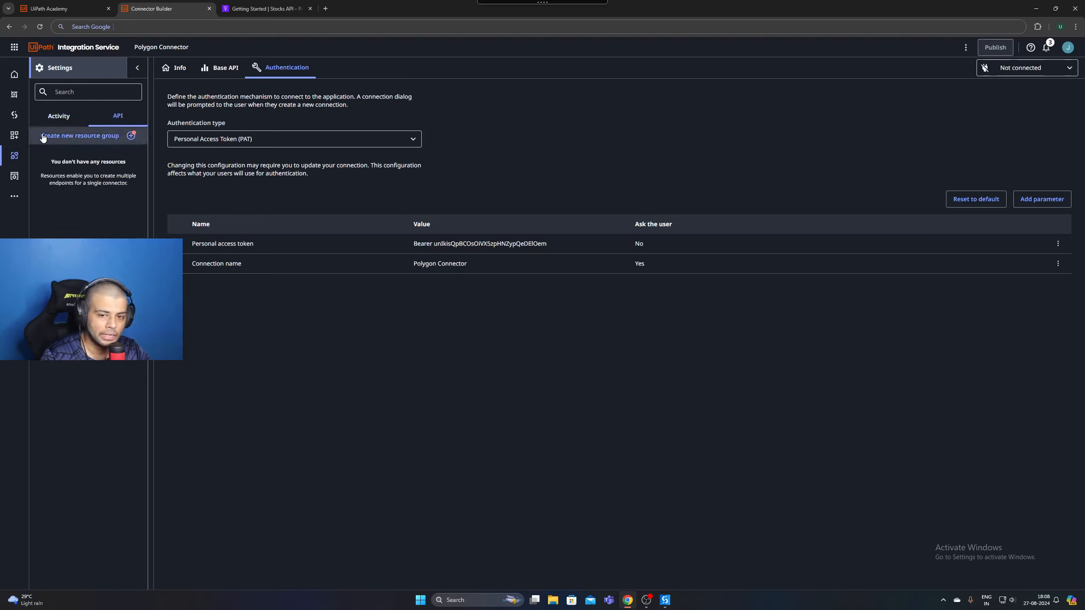
click(131, 136)
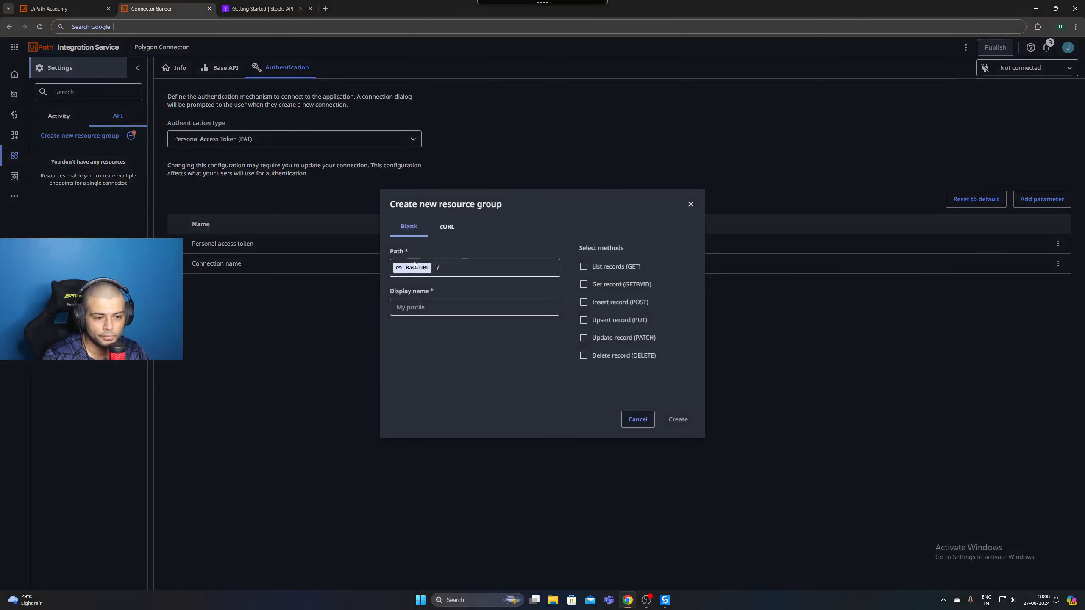
mouse_move(412, 271)
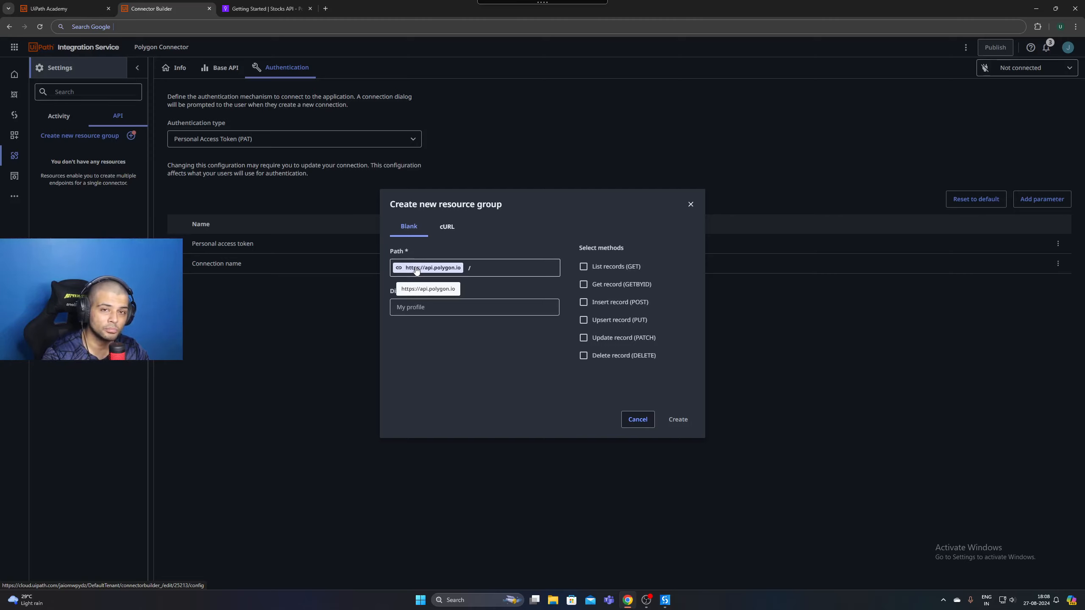
click(605, 288)
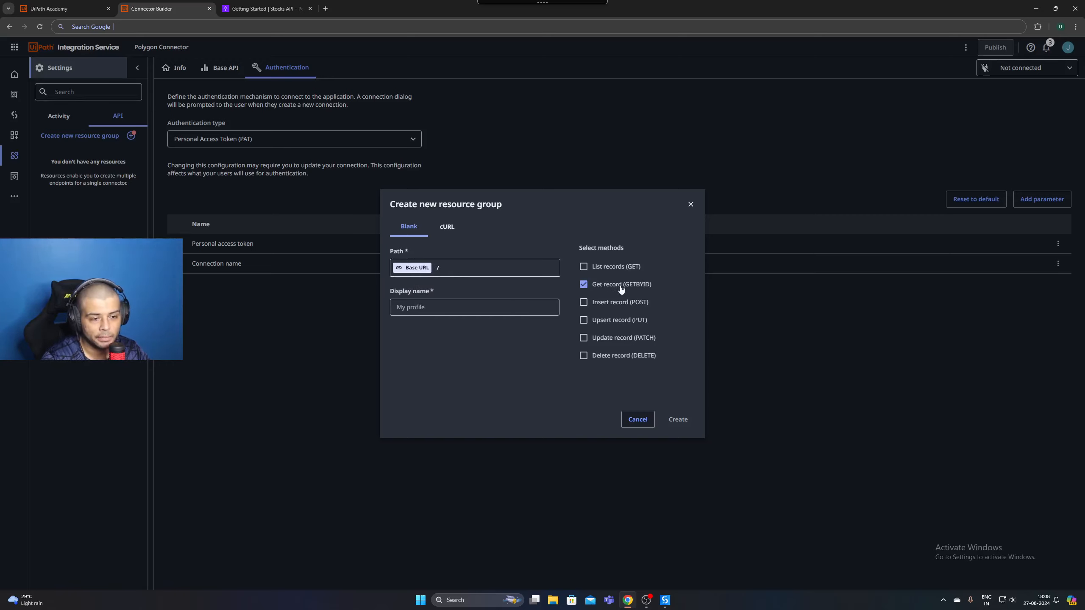
click(454, 308)
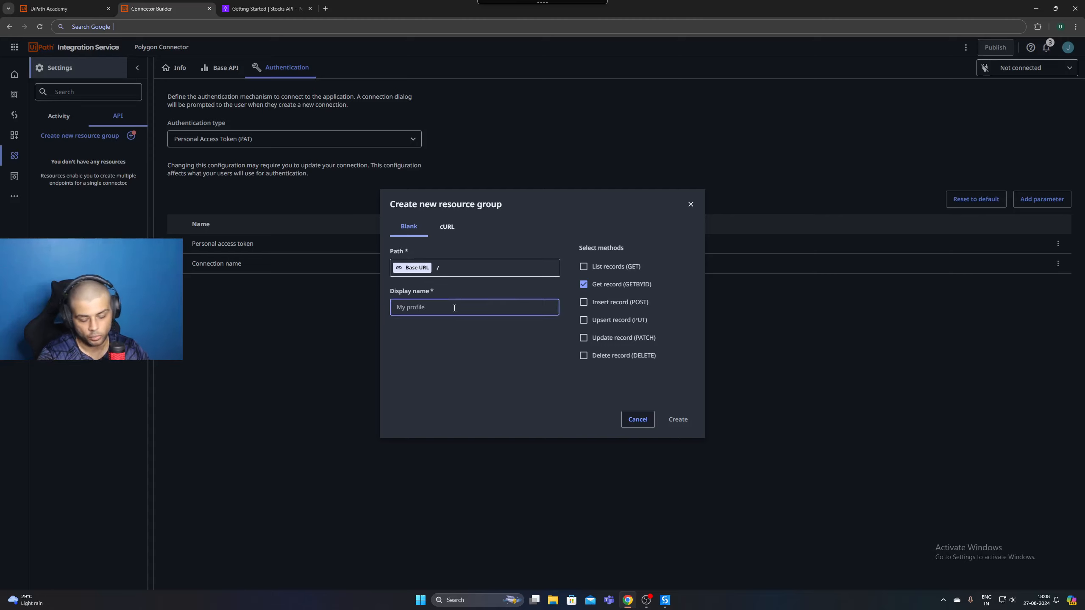
text(Get Stock Records)
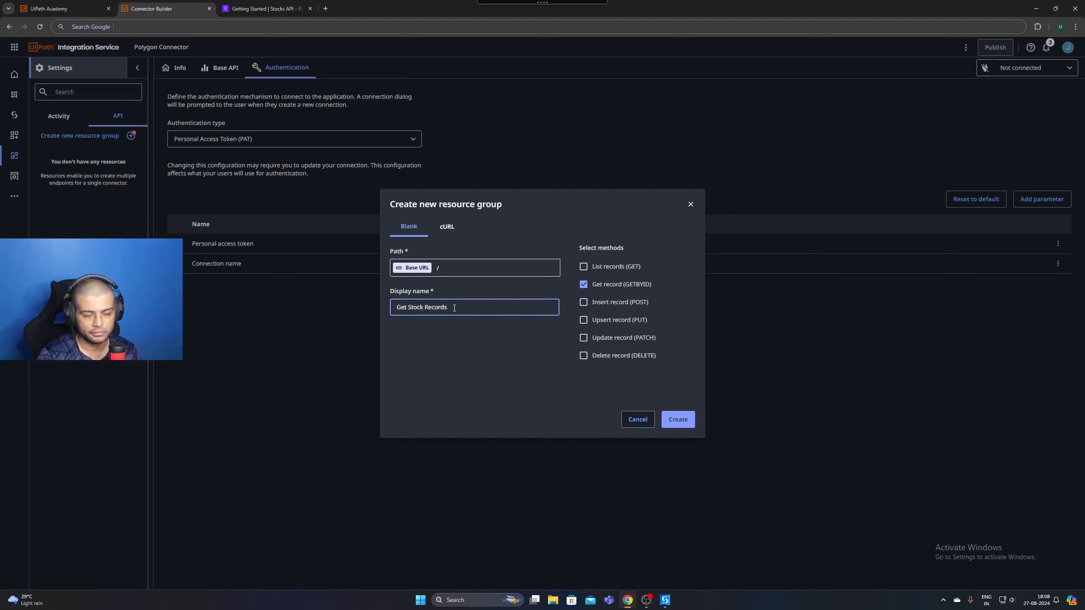
click(451, 272)
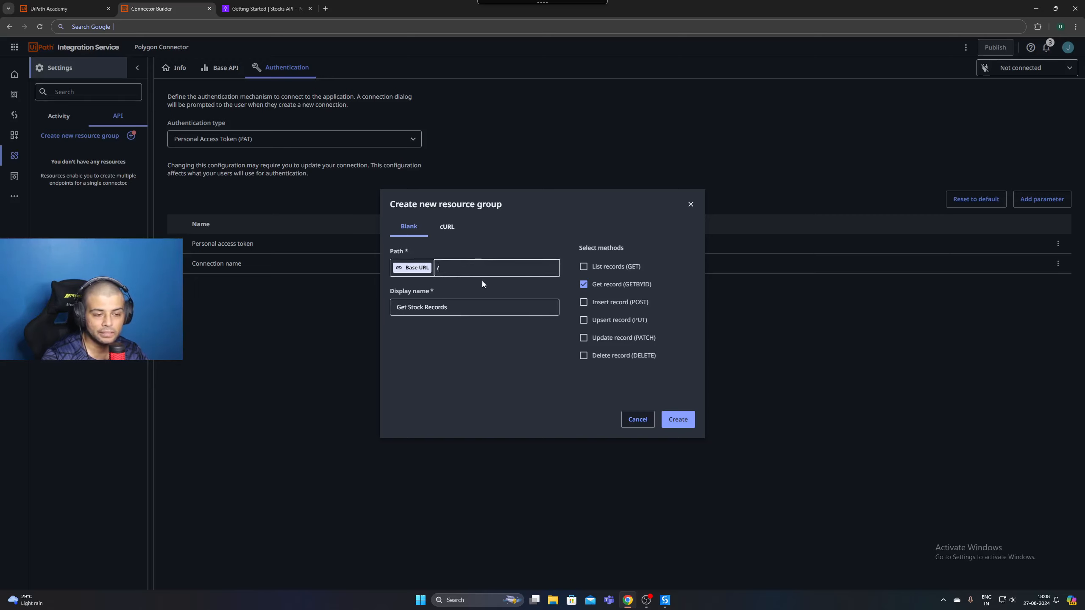
Examine the path and parameters of the Daily Open/Close endpoint in the Polygon Stocks documentation
click(263, 8)
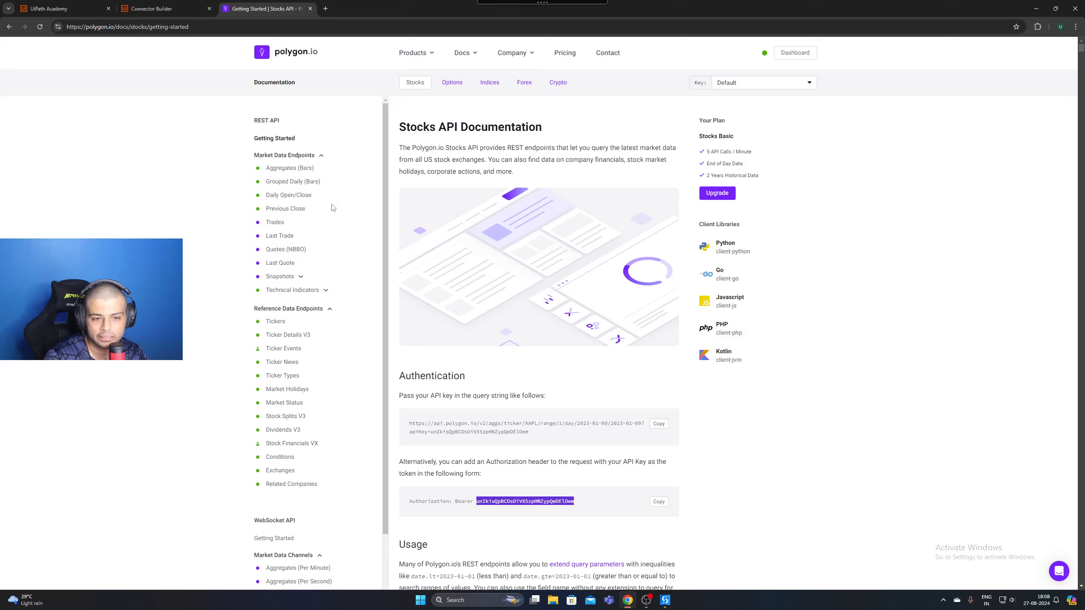
click(288, 196)
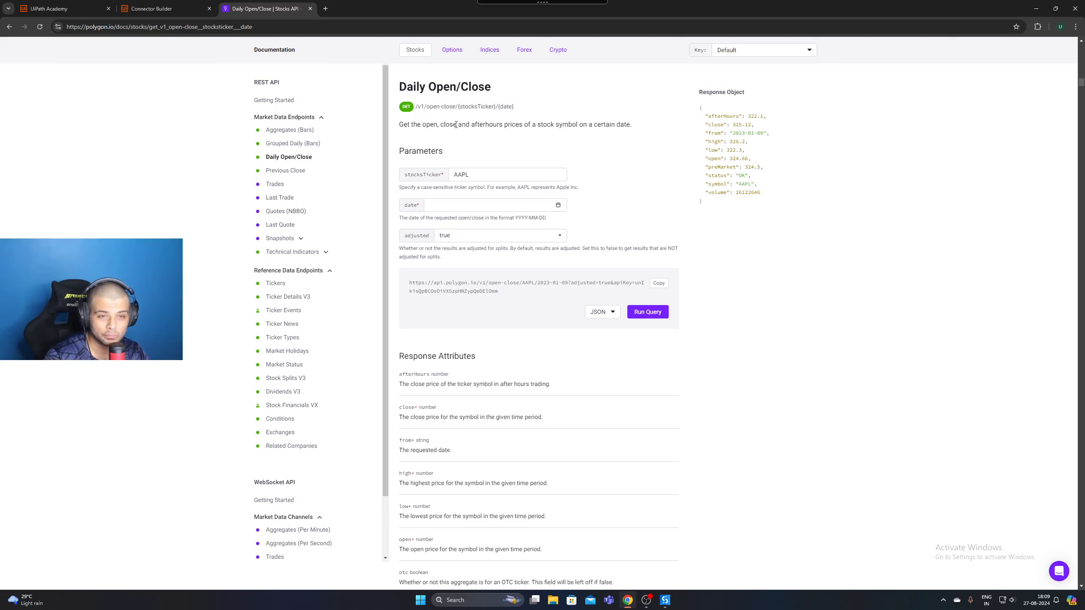
key(ctrl+plus)
key(ctrl+plus)
key(ctrl+plus)
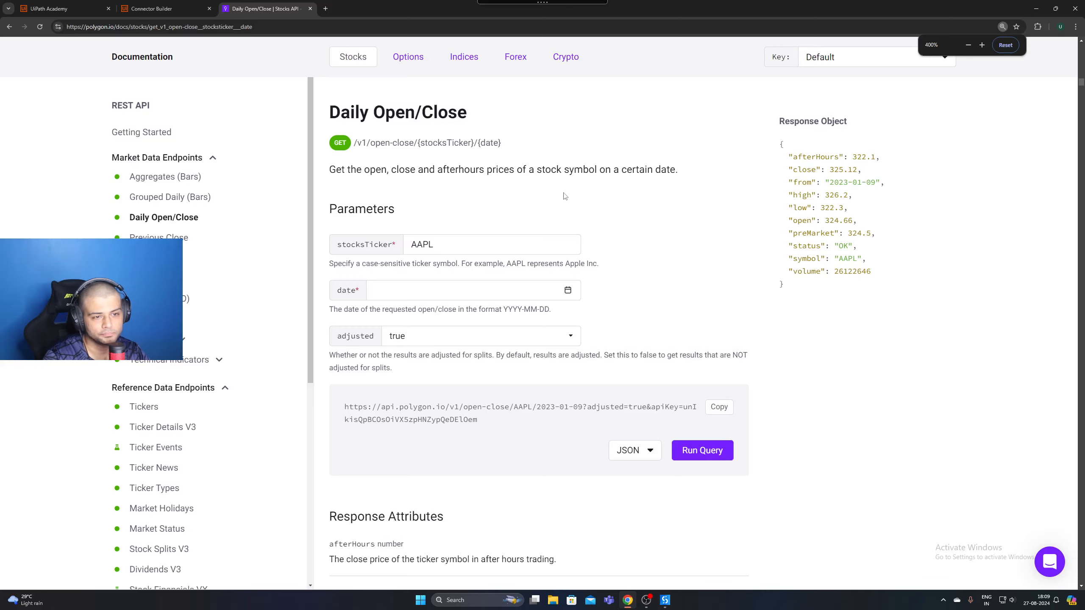
Examine the parameters, sample request URL and response object of the Aggregates (Bars) endpoint in the Polygon documentation
key(ctrl+minus)
key(ctrl+minus)
key(ctrl+minus)
key(ctrl+minus)
key(ctrl+minus)
key(ctrl+minus)
key(ctrl+minus)
key(ctrl+minus)
key(ctrl+minus)
key(ctrl+minus)
key(ctrl+minus)
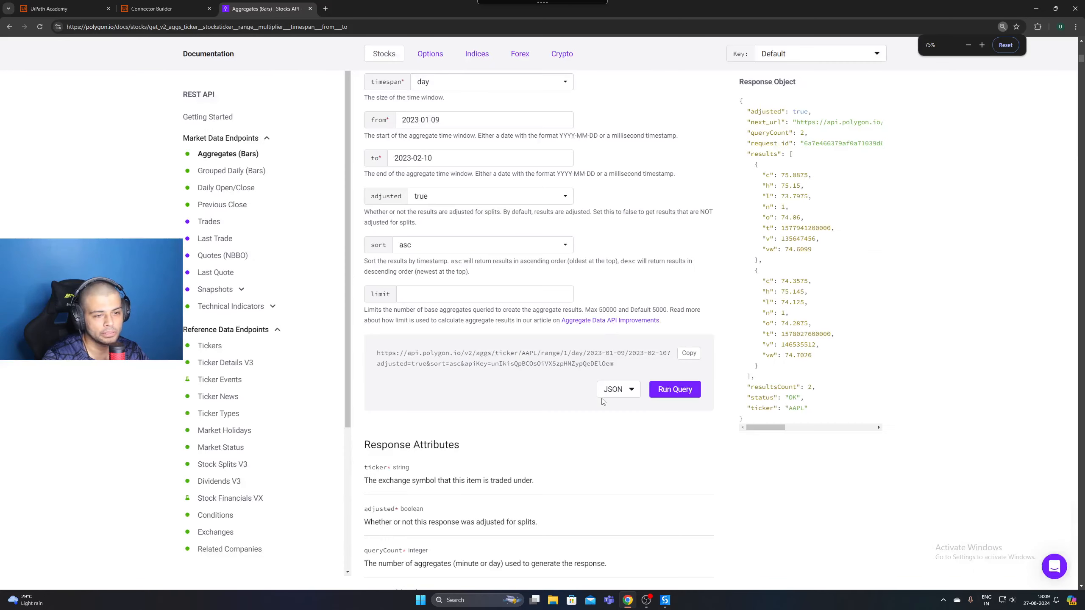
key(ctrl+plus)
key(ctrl+plus)
key(ctrl+plus)
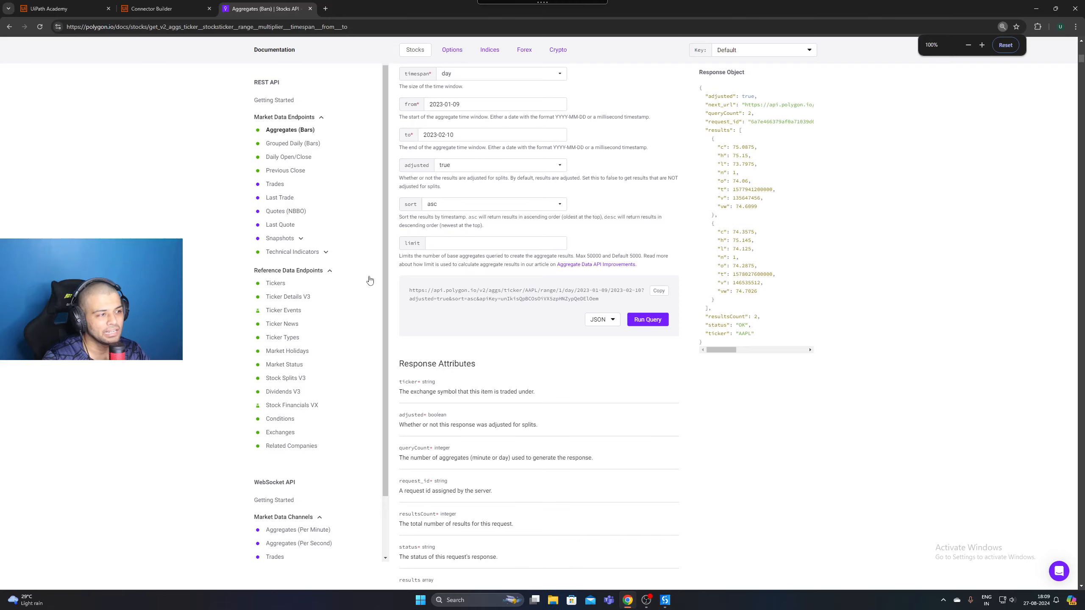
key(ctrl+plus)
key(ctrl+plus)
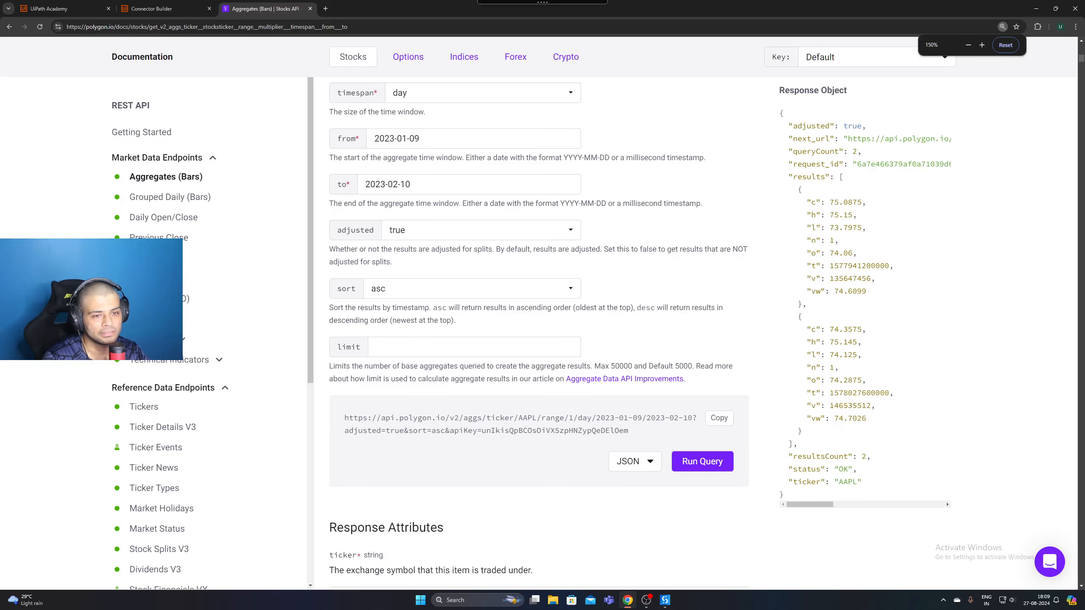
Copy the Daily Open/Close endpoint path from the Polygon documentation and set the new resource group's path to /v1/open-close/{stocksTicker}/{date}
click(148, 217)
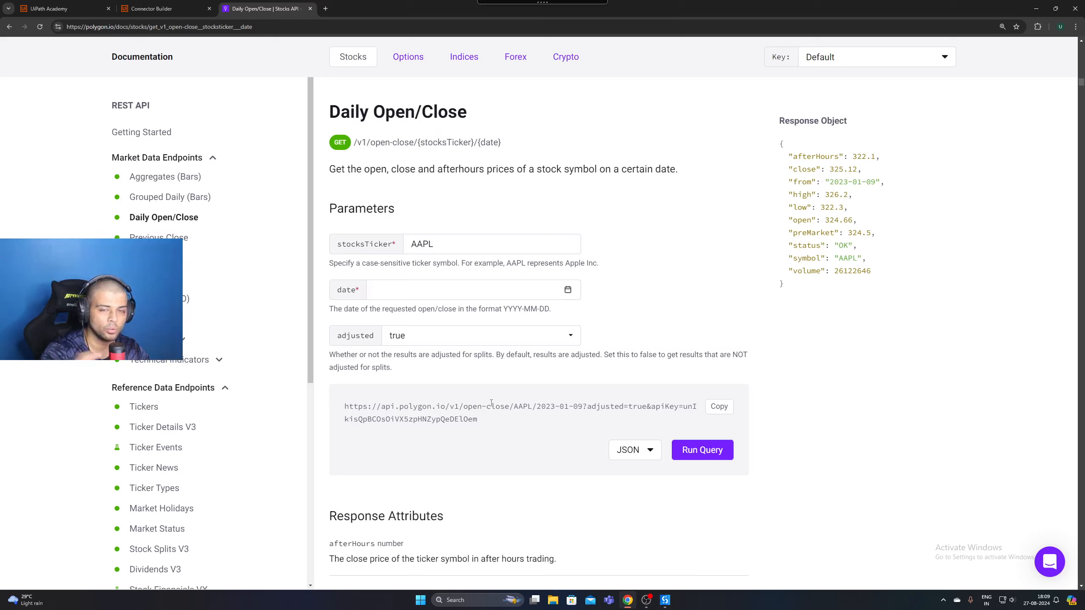
drag(502, 144, 355, 143)
key(ctrl+c)
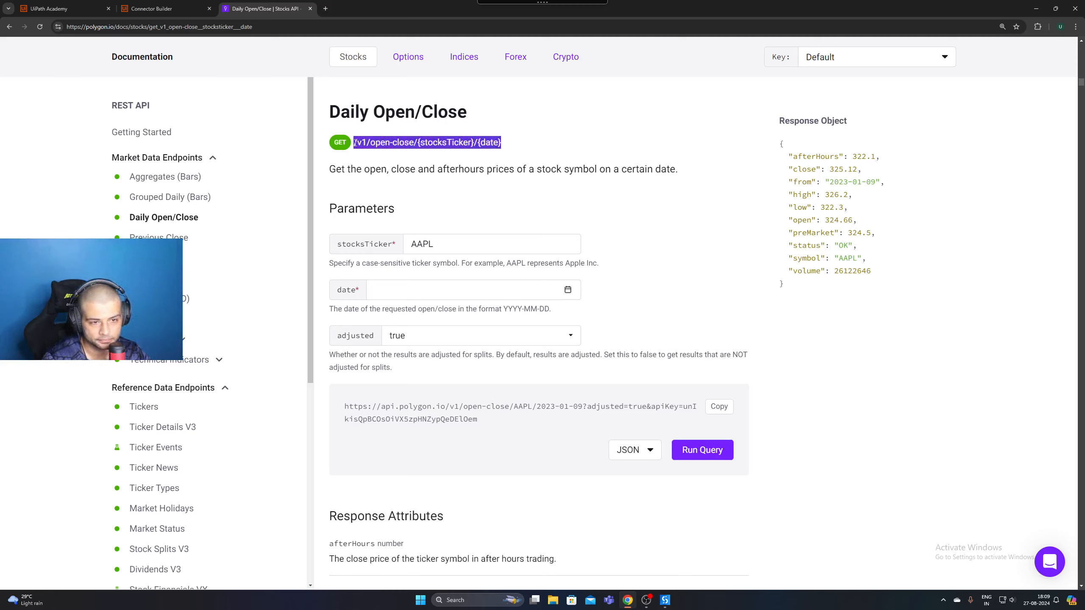
click(158, 9)
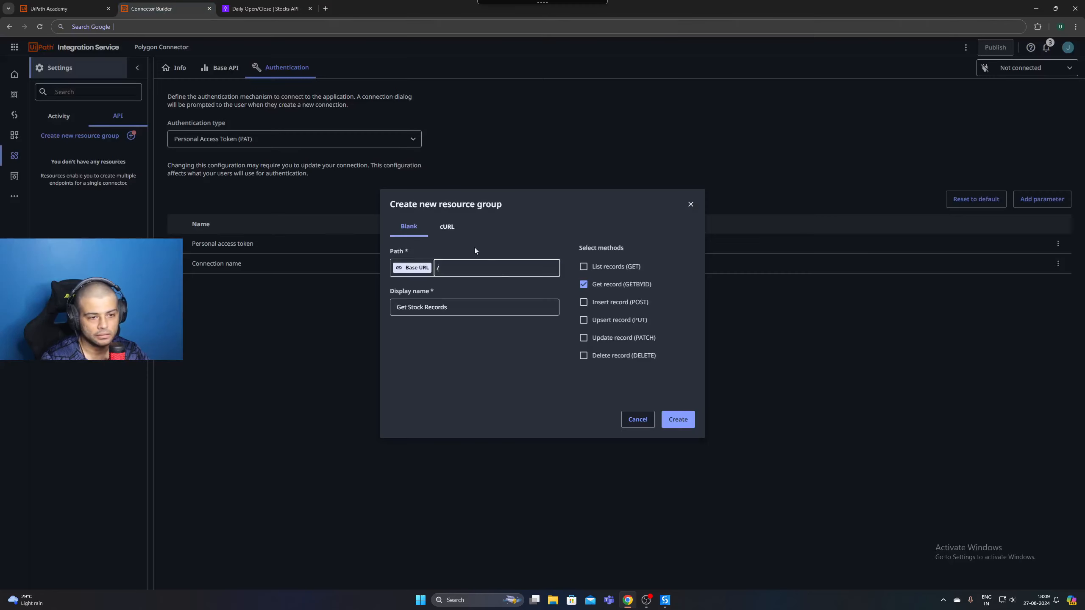
key(ctrl+v)
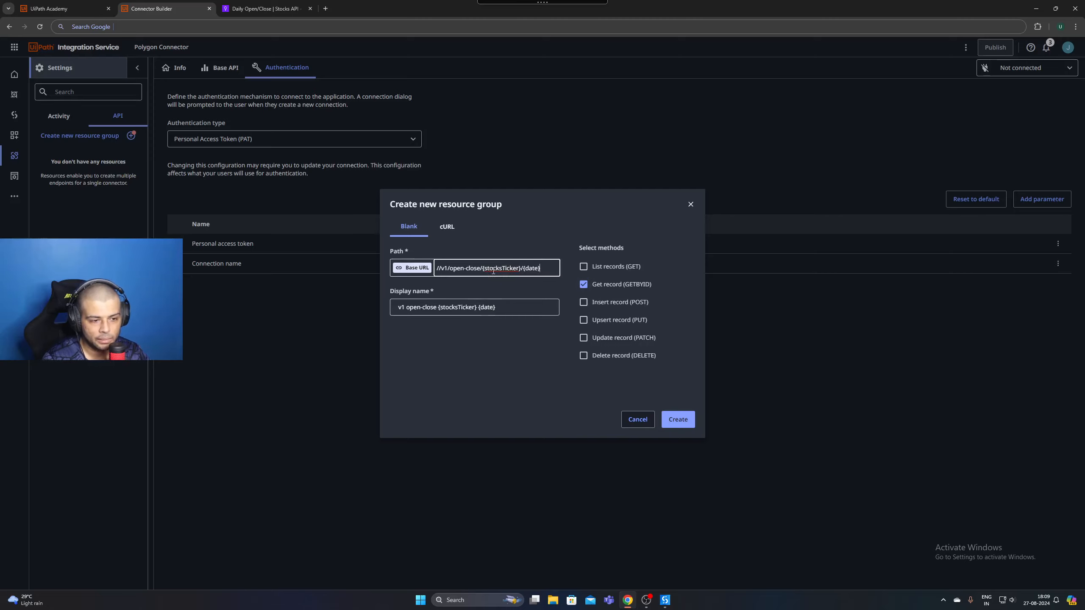
key(BackSpace)
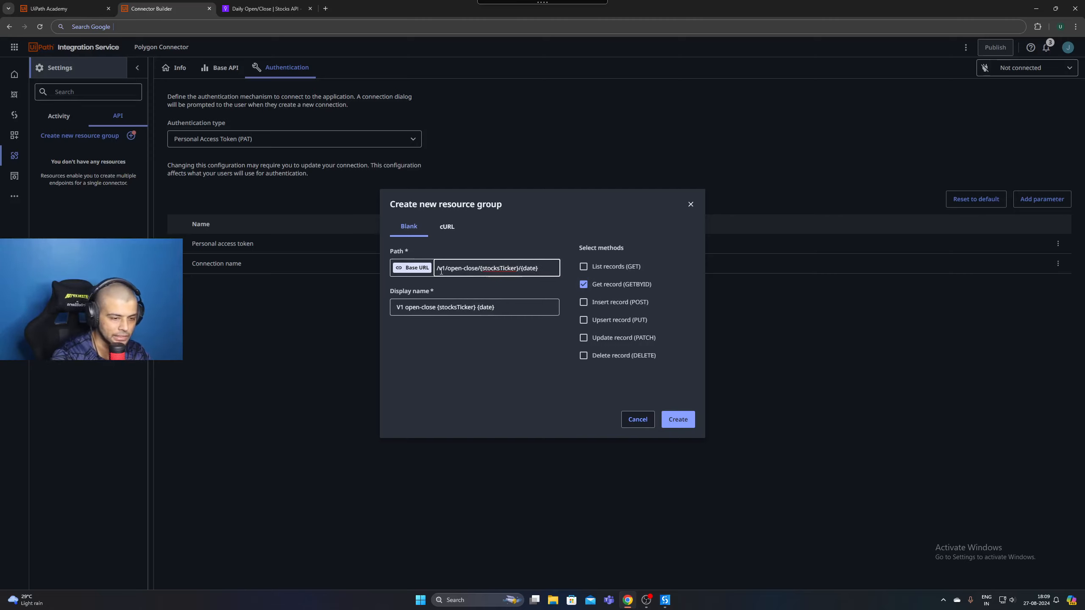
click(490, 376)
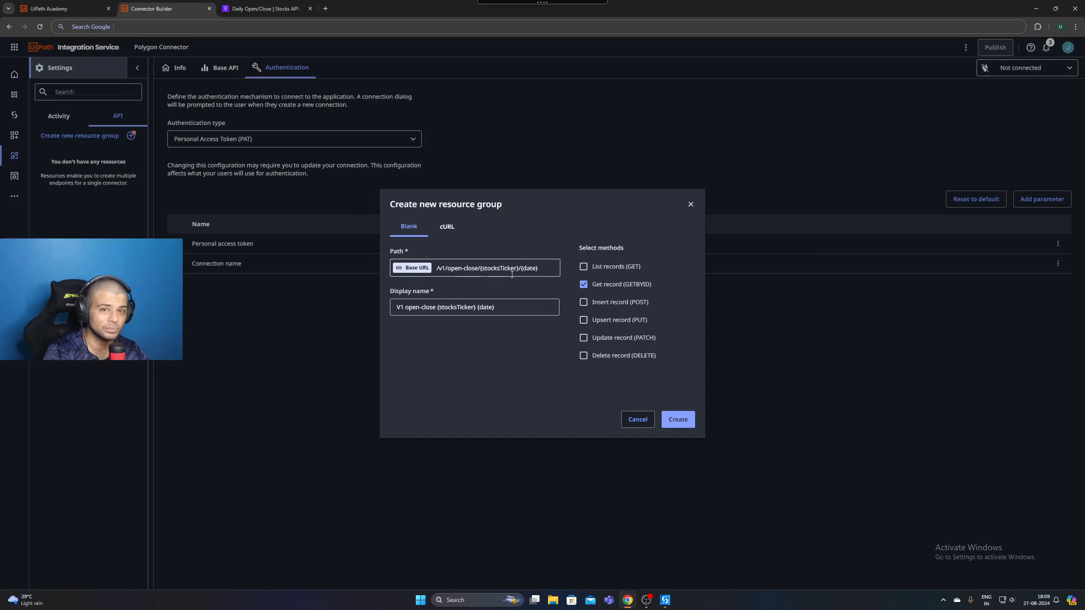
Change the resource group's display name to Get Stock Details and create the group
drag(495, 307, 376, 302)
key(BackSpace)
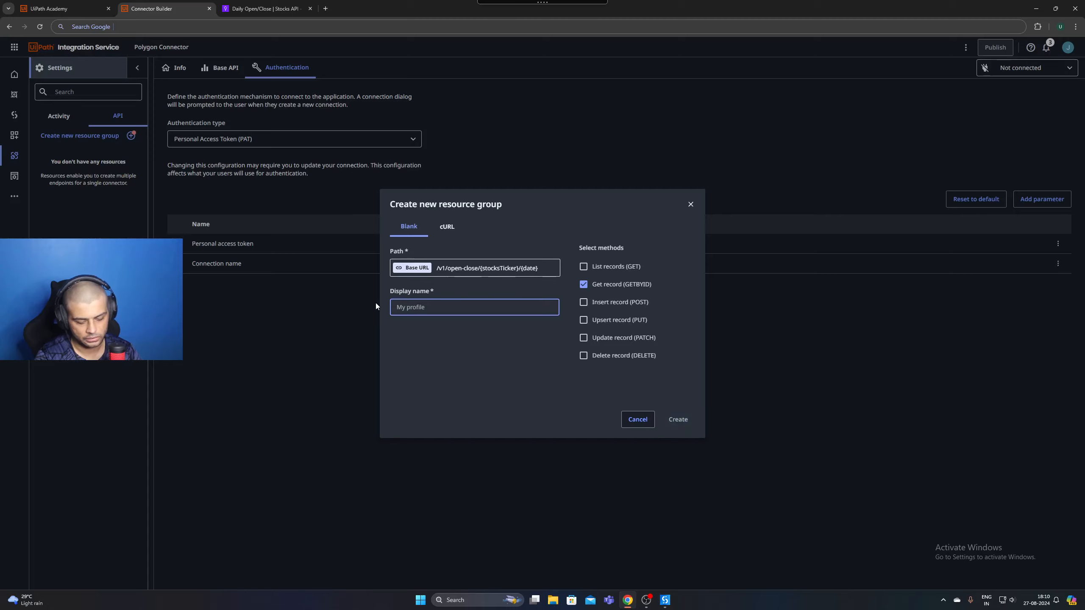
text(Get)
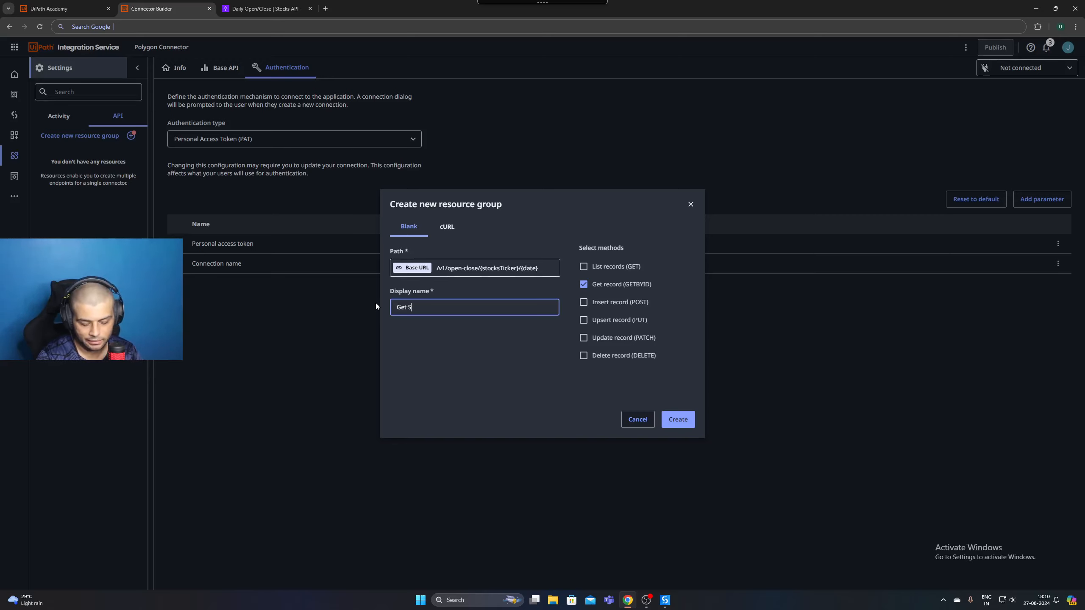
text(Stock Details)
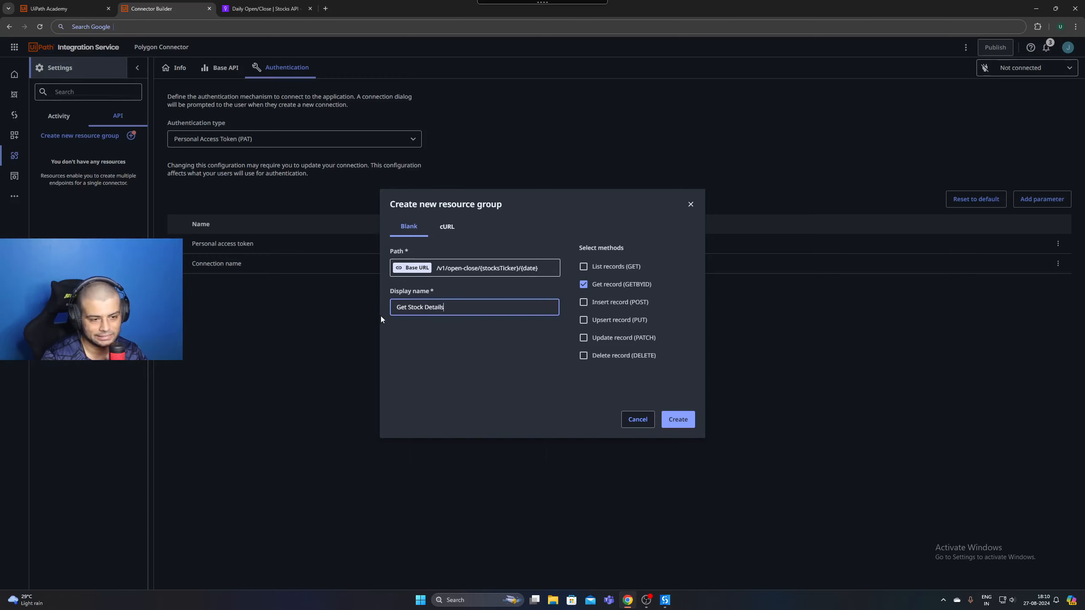
click(675, 420)
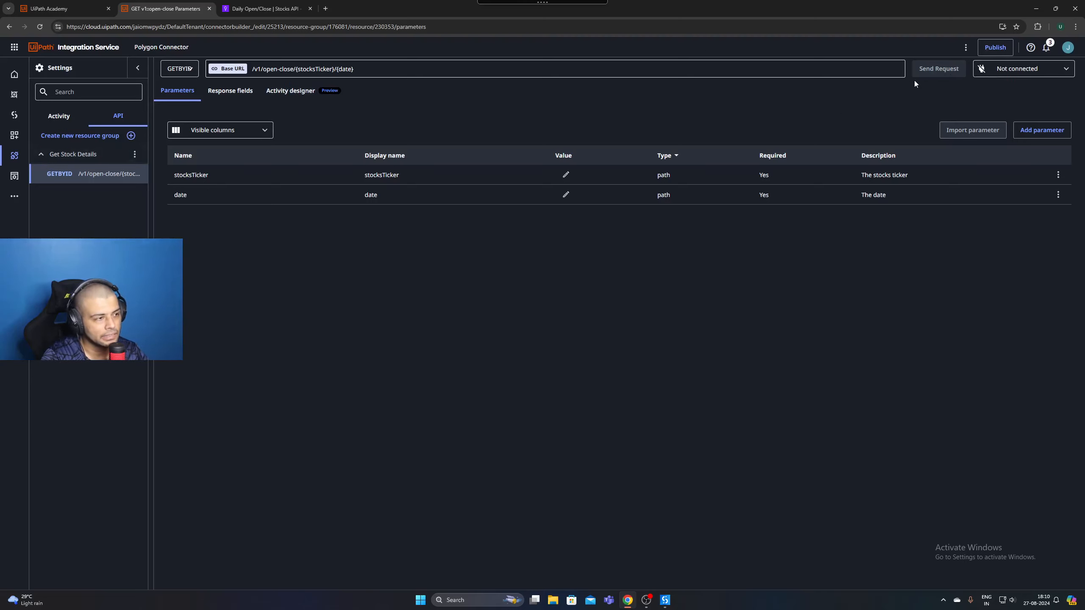
Add a connection for the Polygon Connector and authorize it in the authentication window
click(1015, 71)
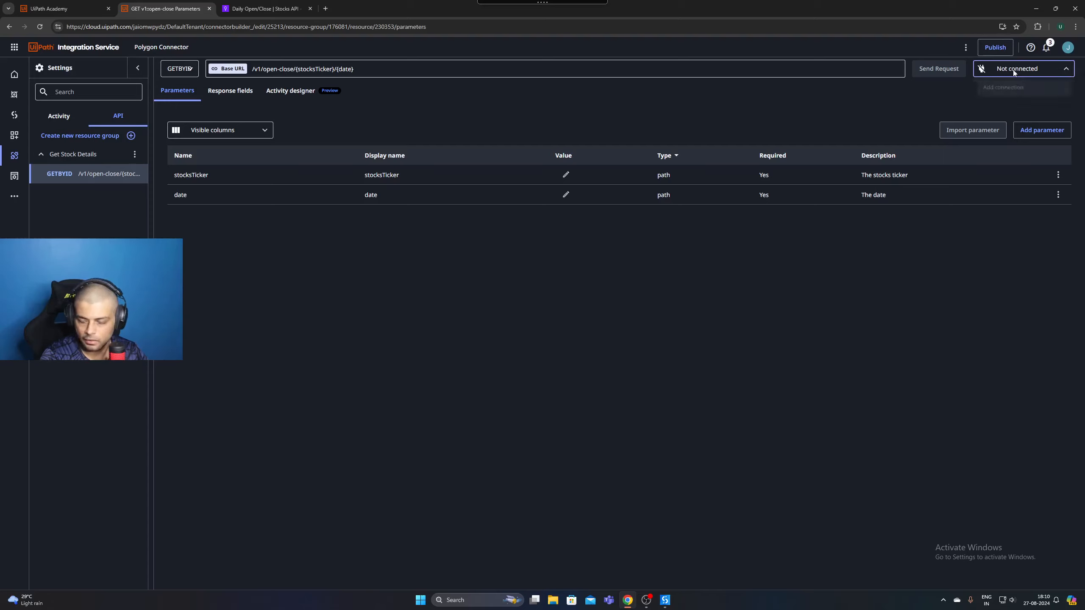
click(1002, 88)
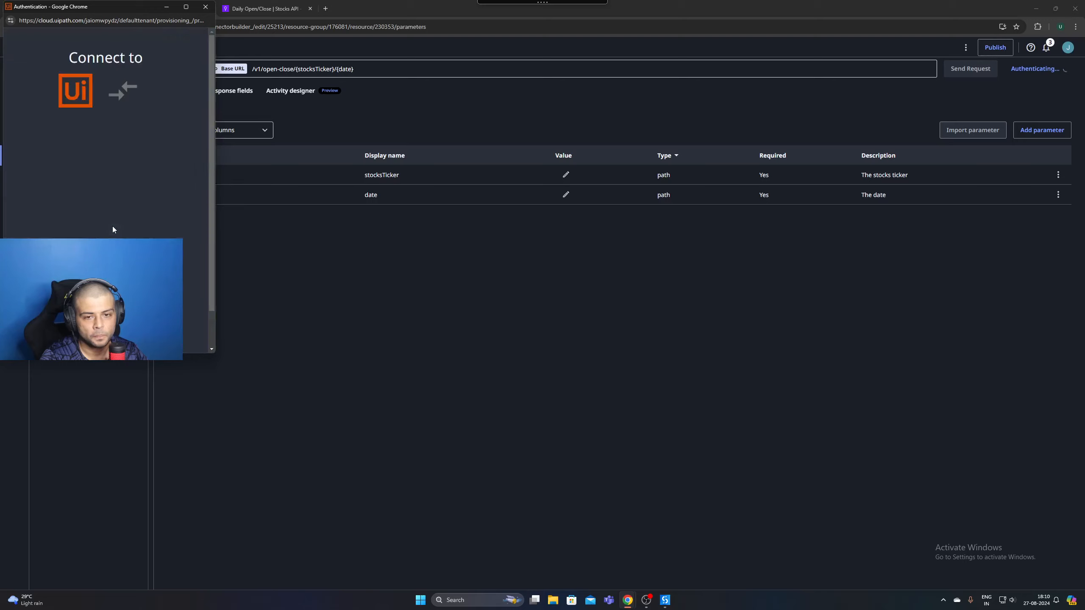
click(126, 206)
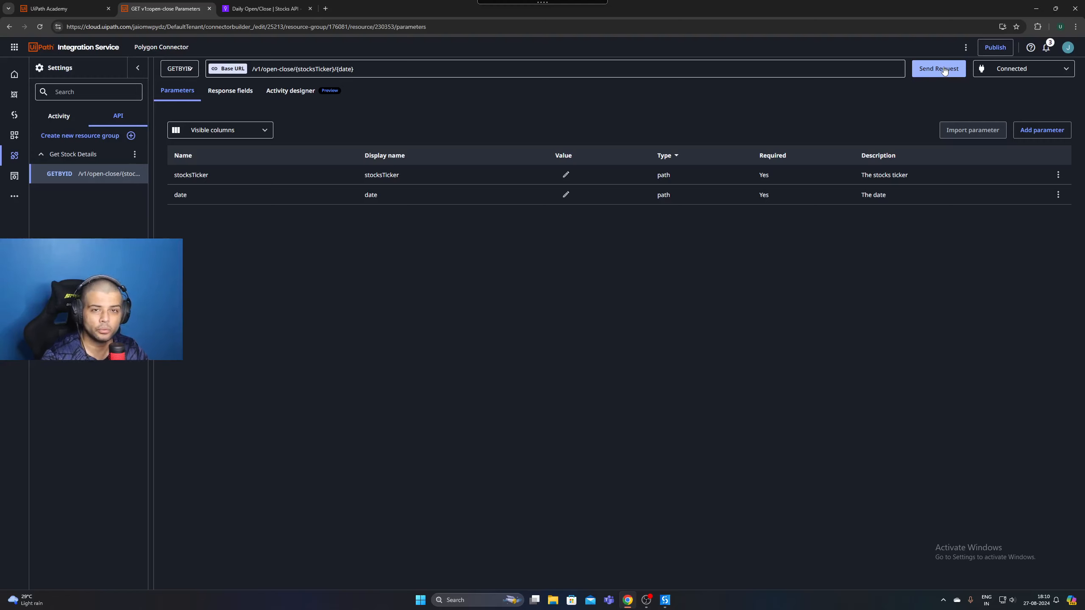
click(938, 69)
click(476, 222)
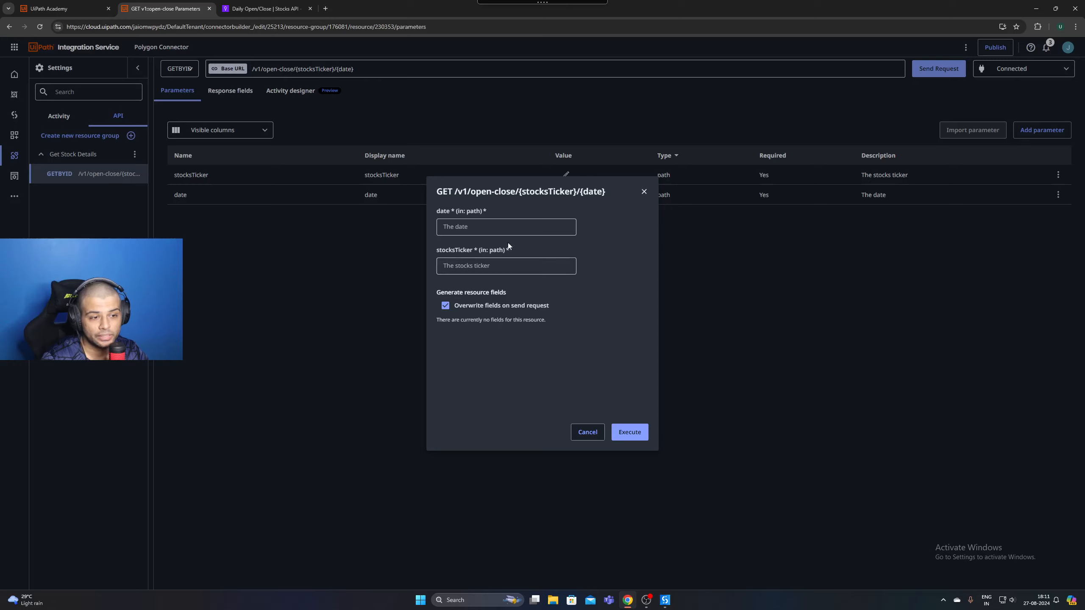
click(645, 192)
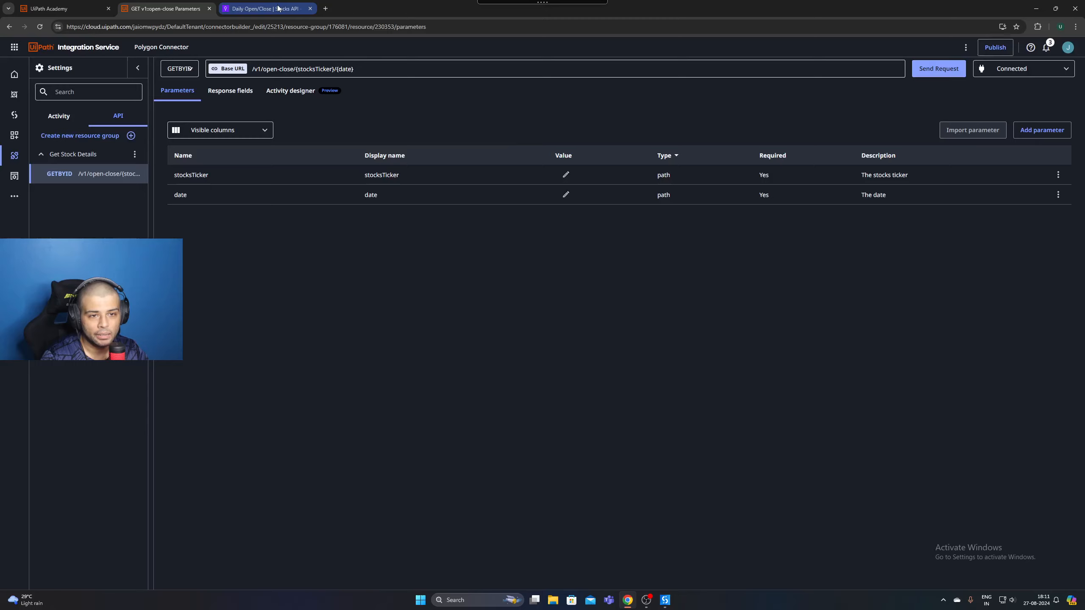
Examine how the Authentication section of Polygon's Stocks Getting Started page passes the API key in the query string or an Authorization header
click(264, 9)
click(142, 131)
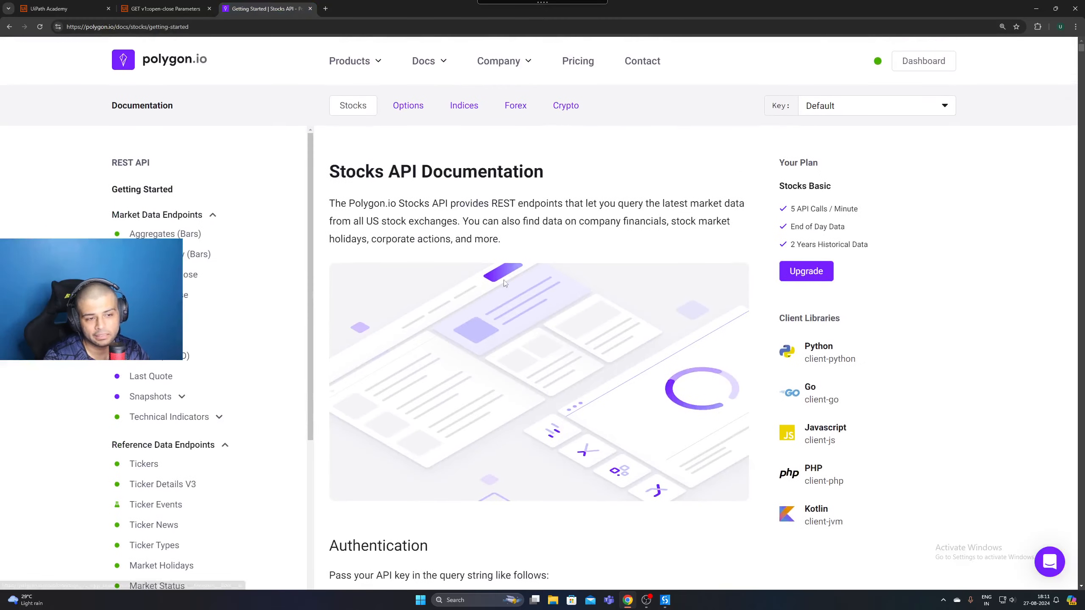
scroll(557, 349, down, 5)
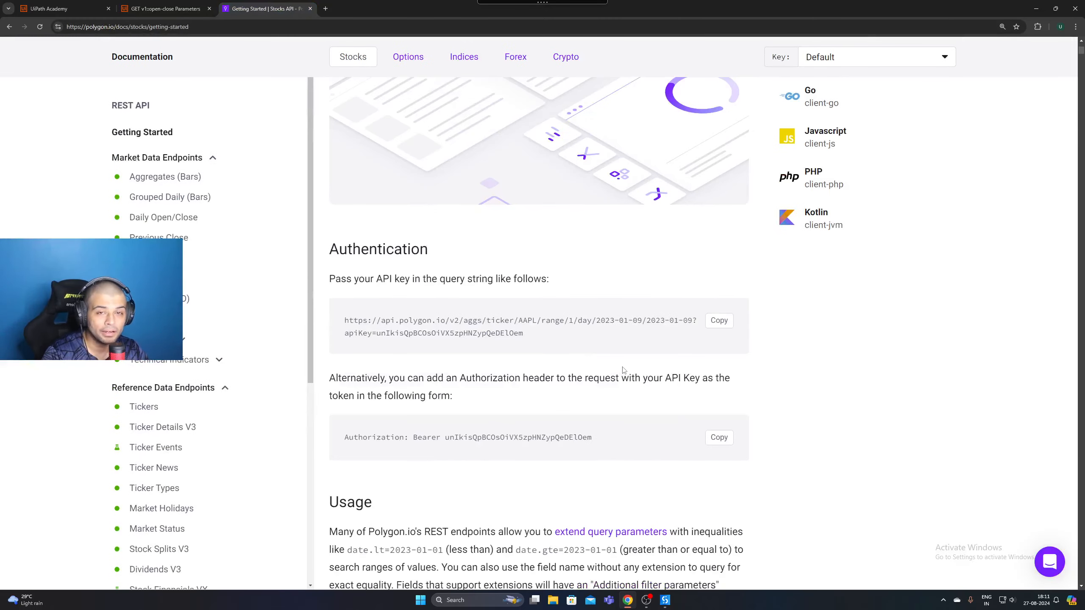
drag(329, 254, 430, 253)
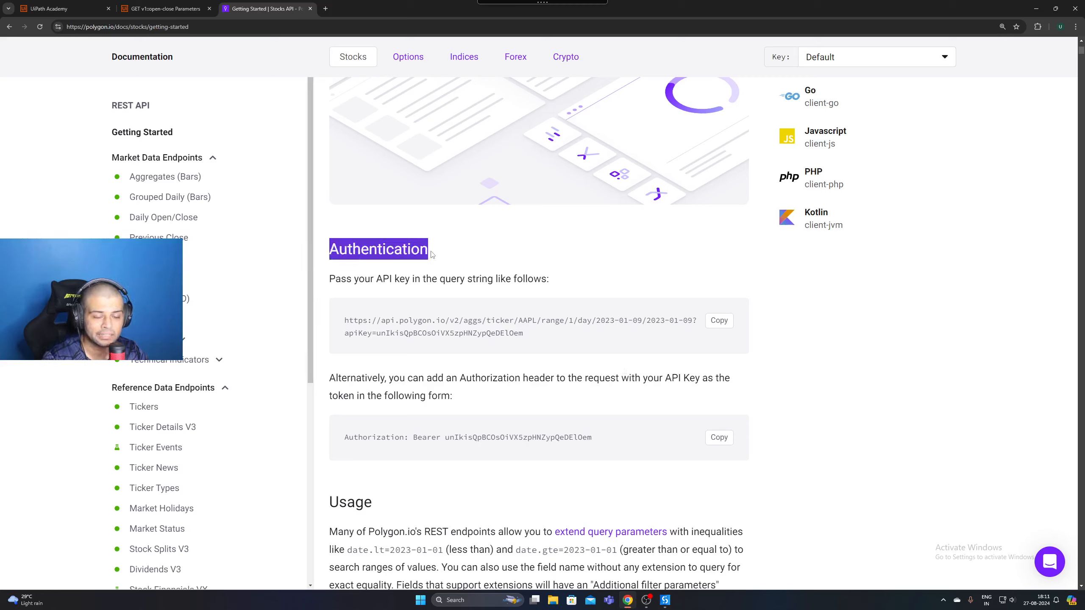
click(489, 253)
drag(377, 336, 523, 335)
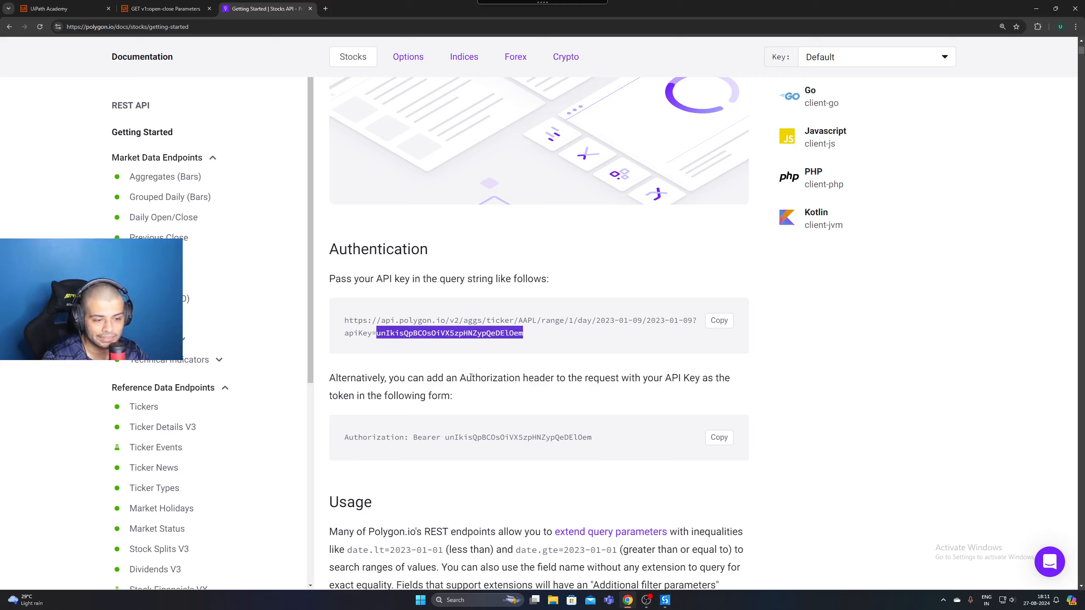
drag(459, 377, 554, 372)
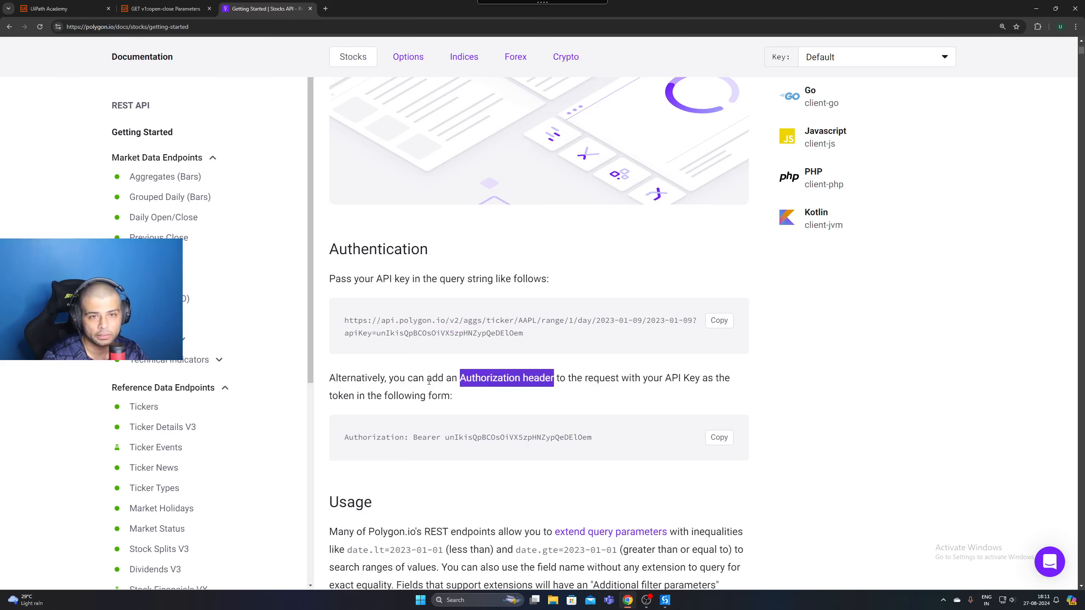
Start a new parameter on the GETBYID method with provider name Authorization, provider type header and format String
click(184, 8)
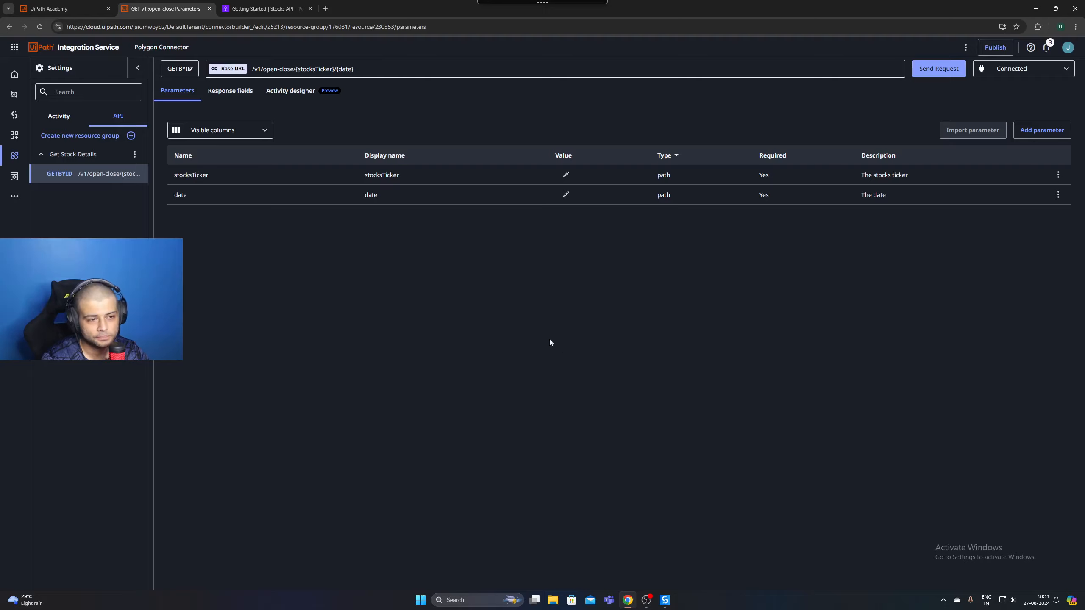
click(1045, 131)
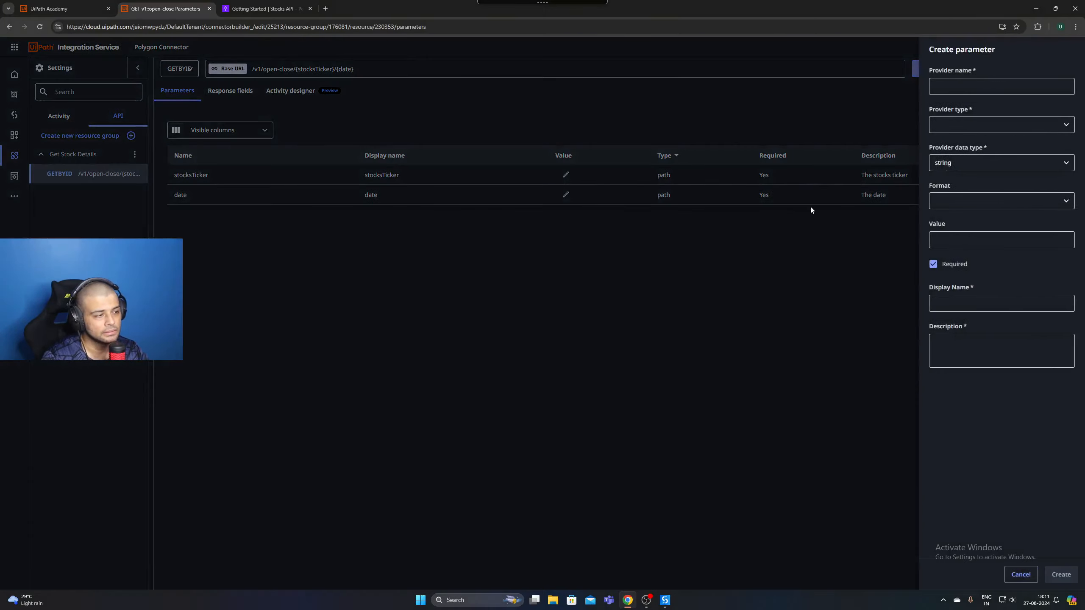
click(953, 87)
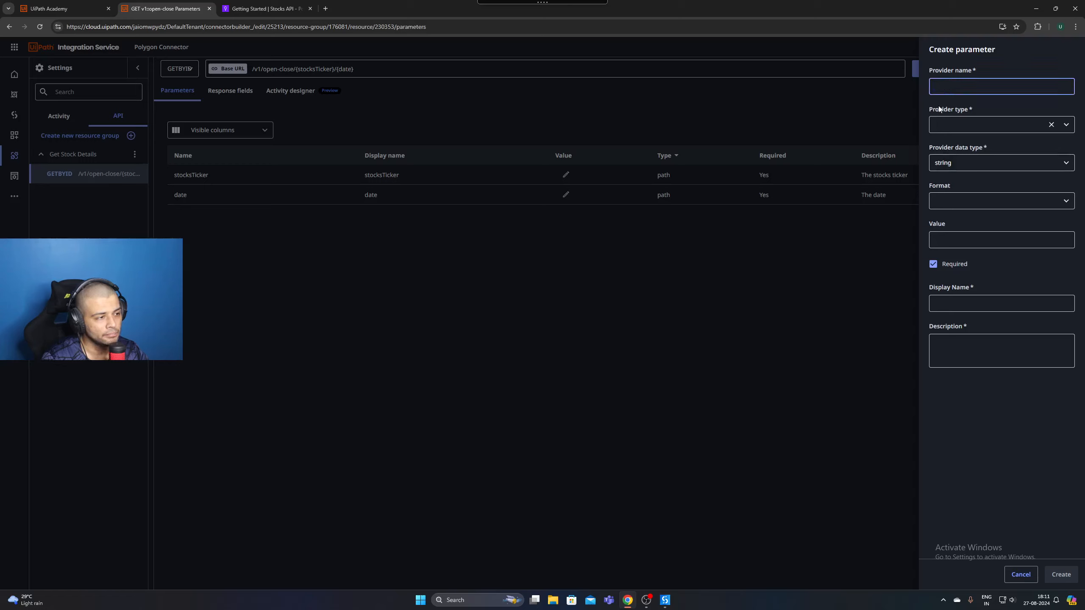
text(Author)
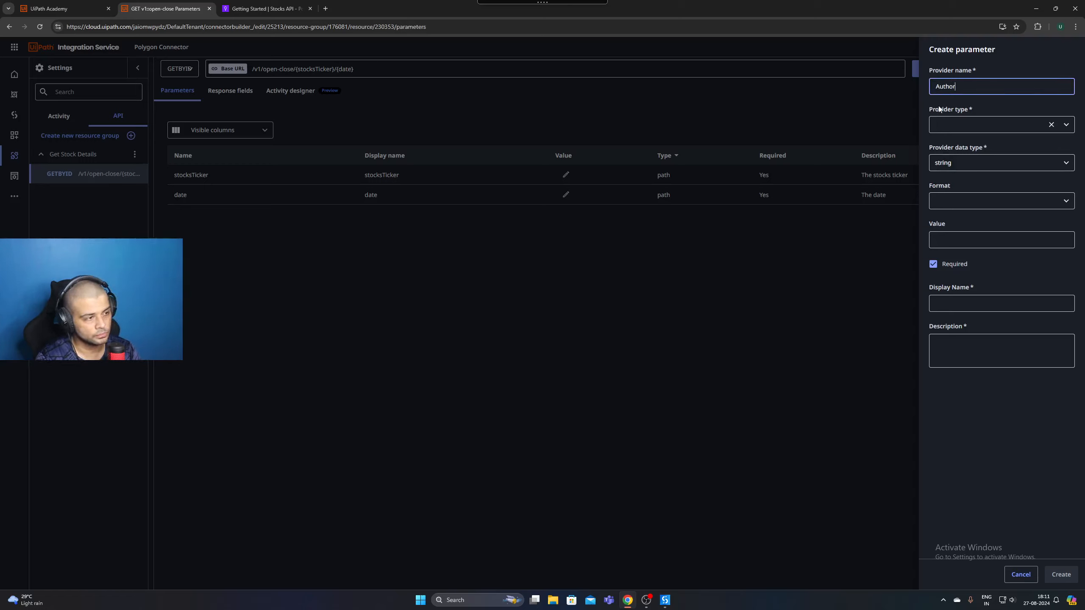
text(ization)
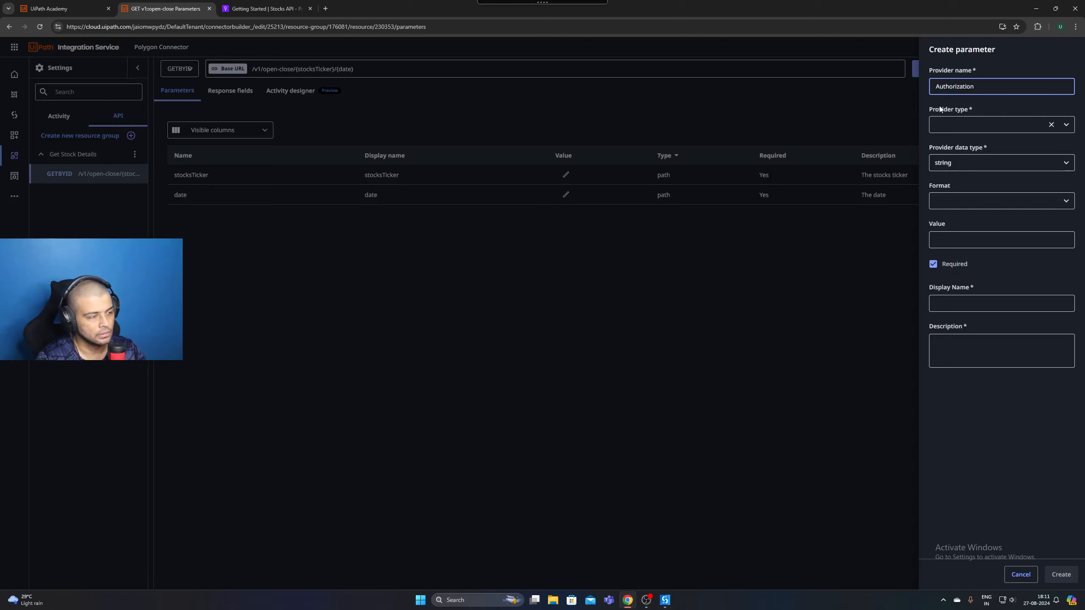
click(948, 125)
click(966, 149)
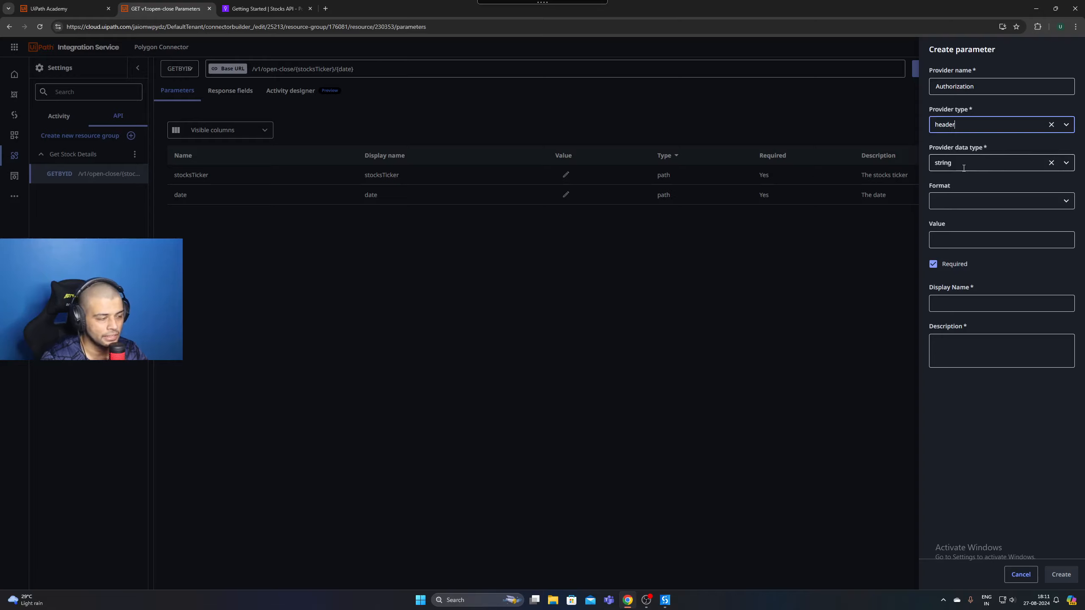
click(962, 198)
click(951, 222)
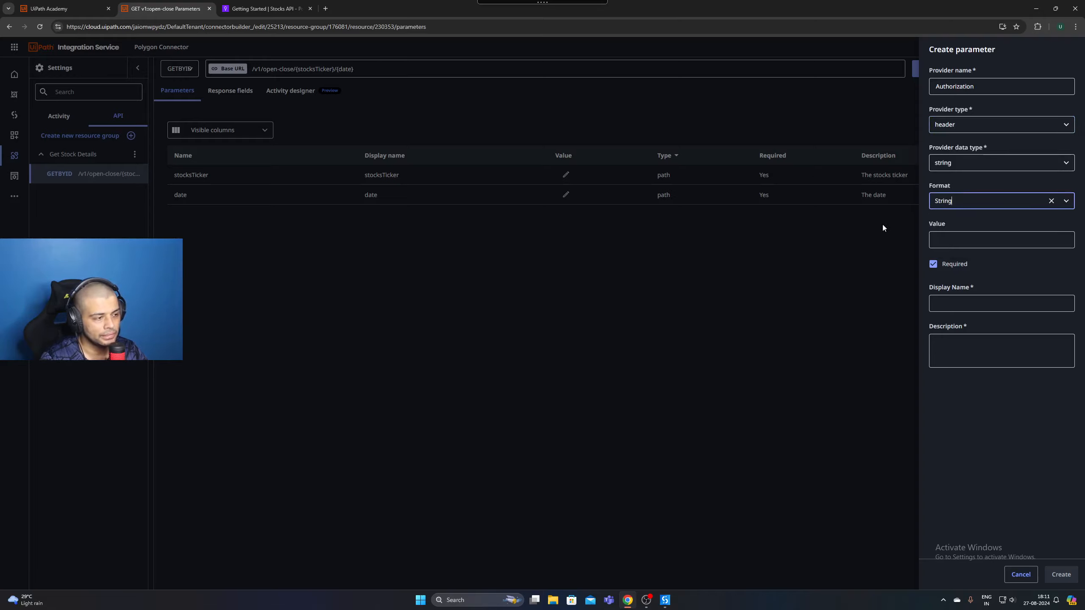
Copy the Bearer token string from the Polygon authentication documentation and paste it as the Authorization parameter's value
click(954, 240)
click(262, 9)
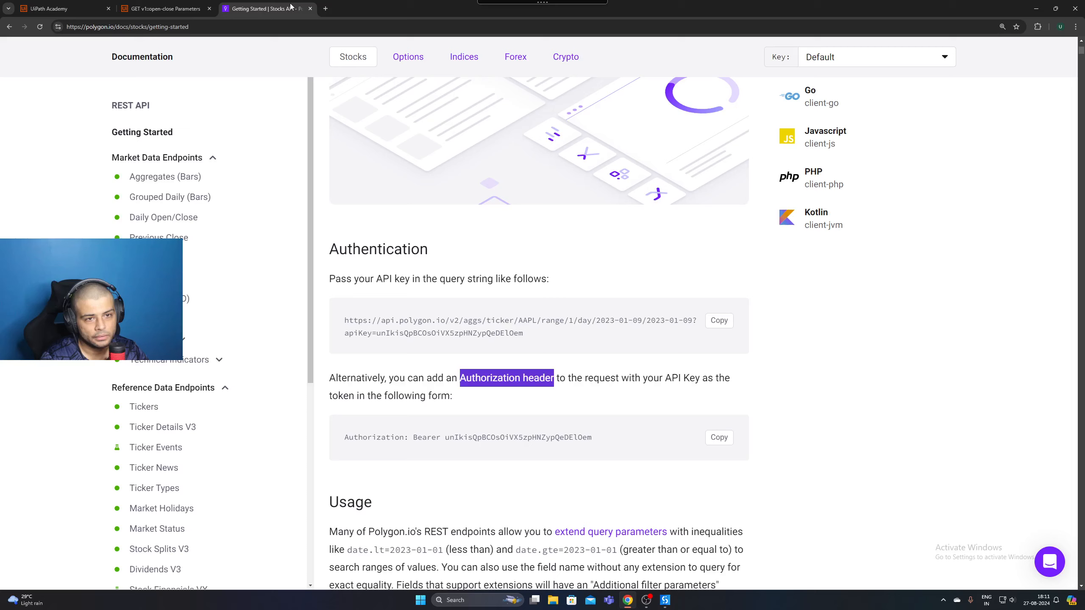
drag(413, 438, 597, 455)
key(ctrl+c)
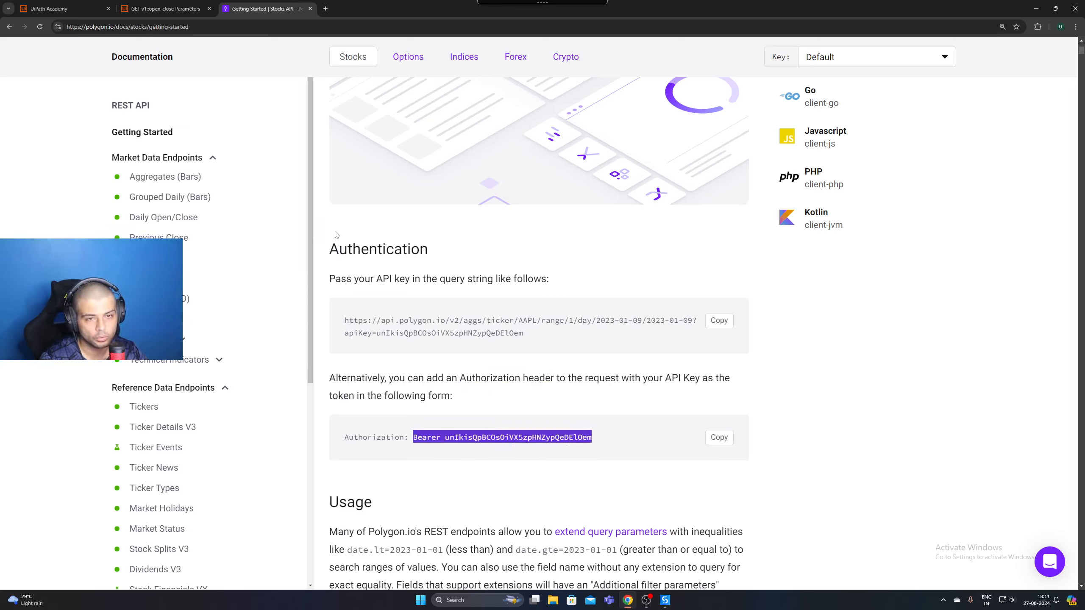
click(162, 8)
key(ctrl+v)
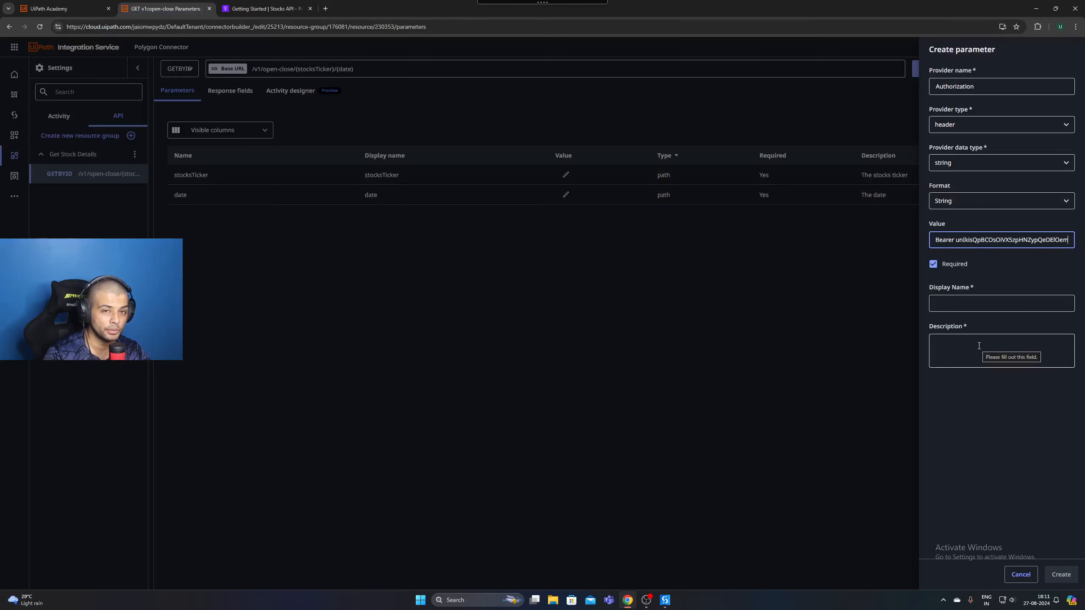
Fill in Authorization as both the display name and the description of the new header parameter
click(977, 304)
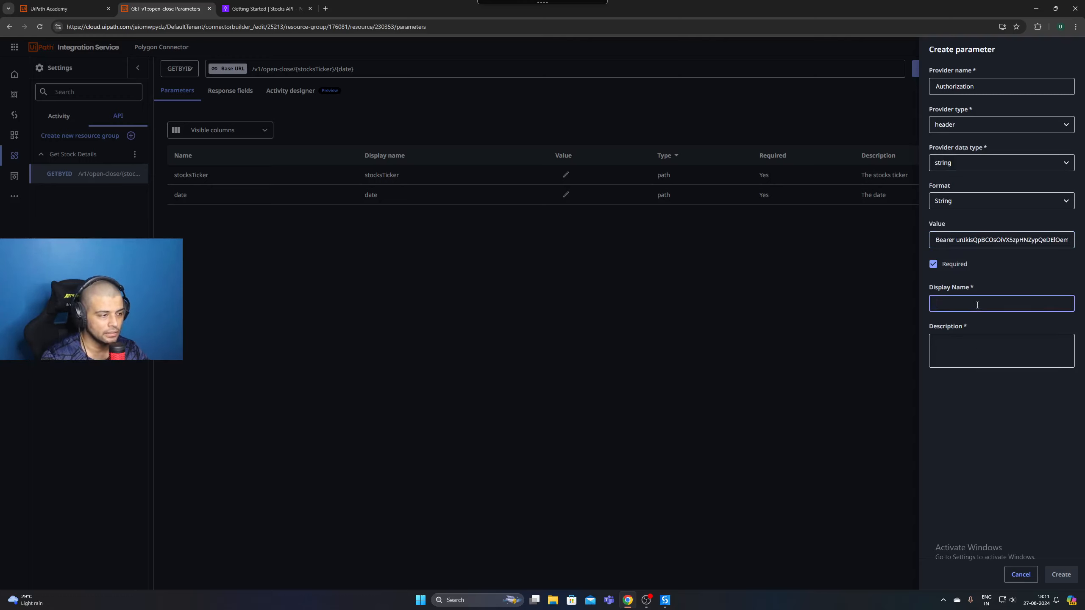
text(Authorix)
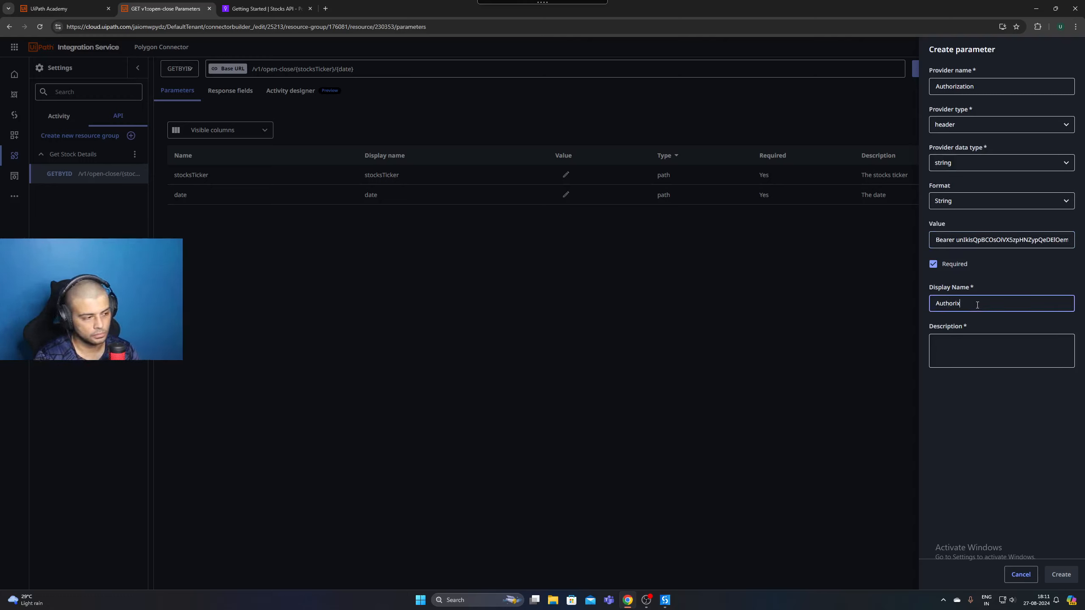
key(BackSpace)
text(zat)
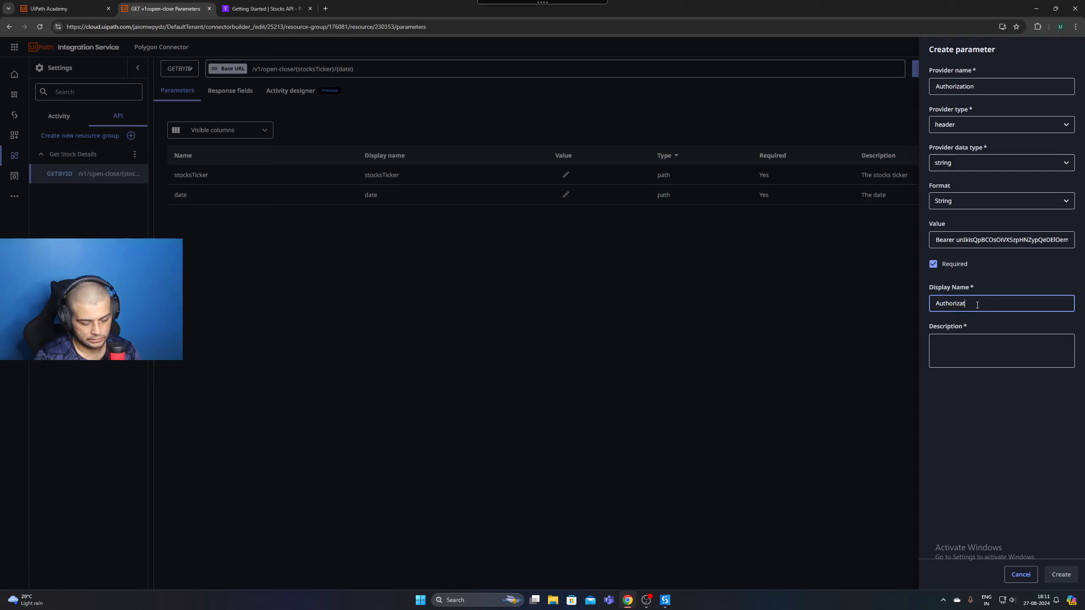
text(ion)
click(983, 420)
click(979, 352)
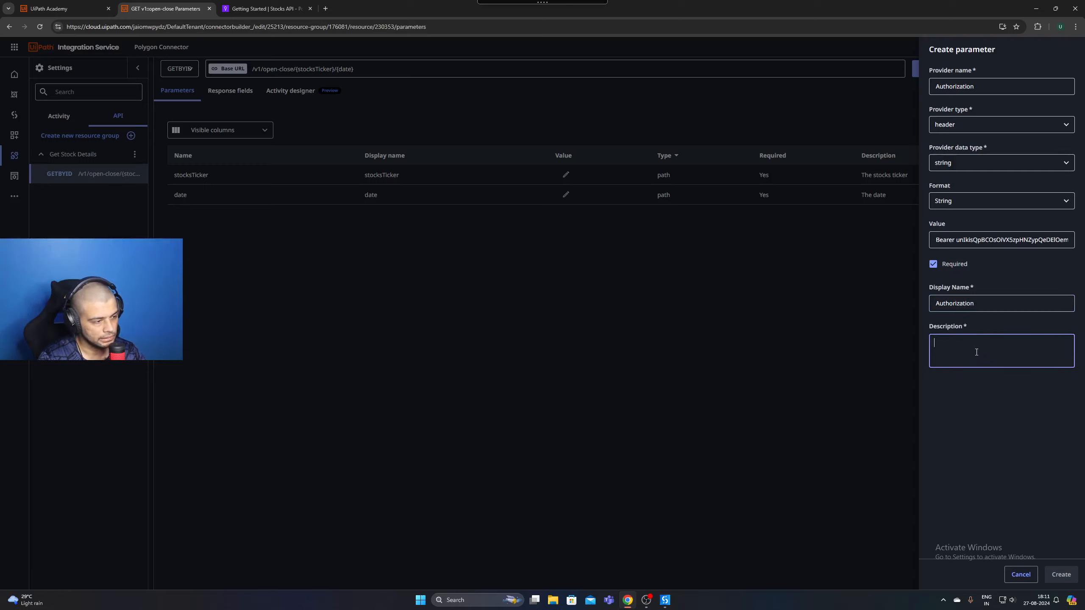
text(Authorizationb)
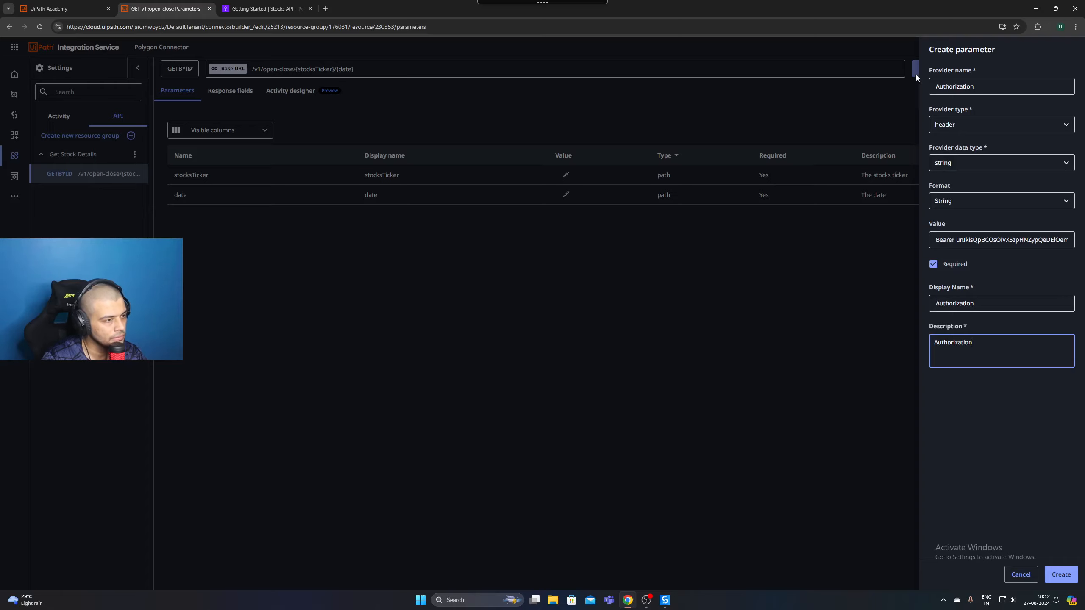
Create the Authorization header parameter and open a test request for the GETBYID method
click(1059, 574)
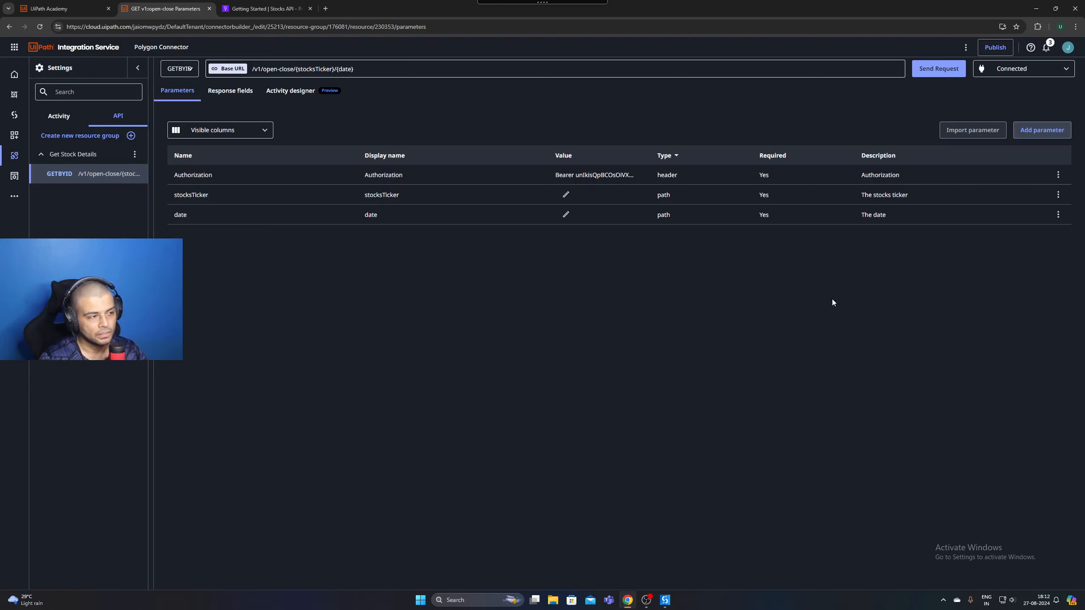
click(936, 69)
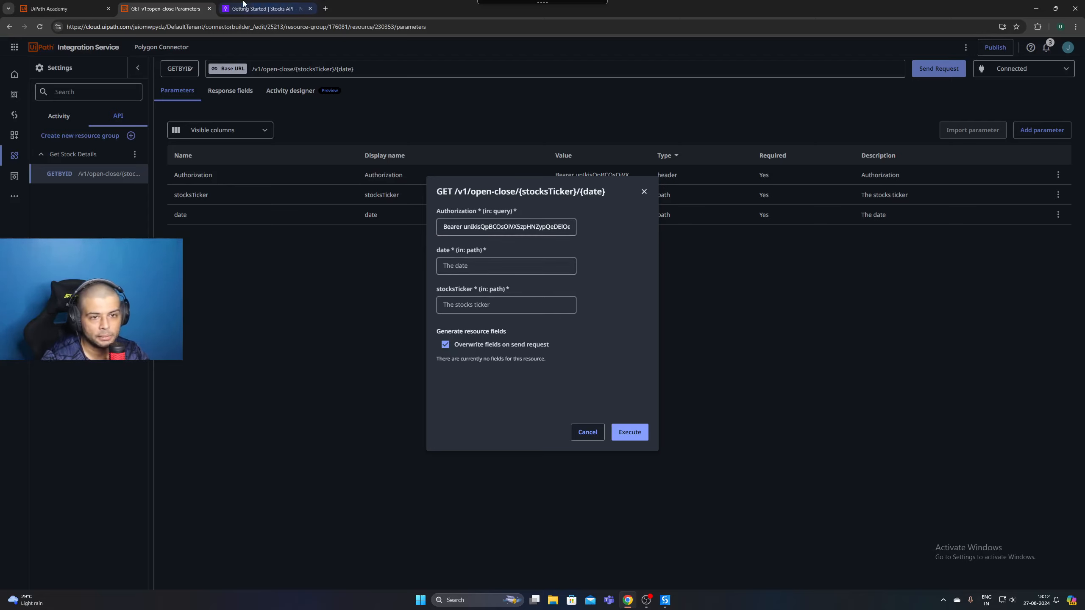
Look up the required date format on Polygon's Daily Open/Close documentation page and return to the test request
click(263, 9)
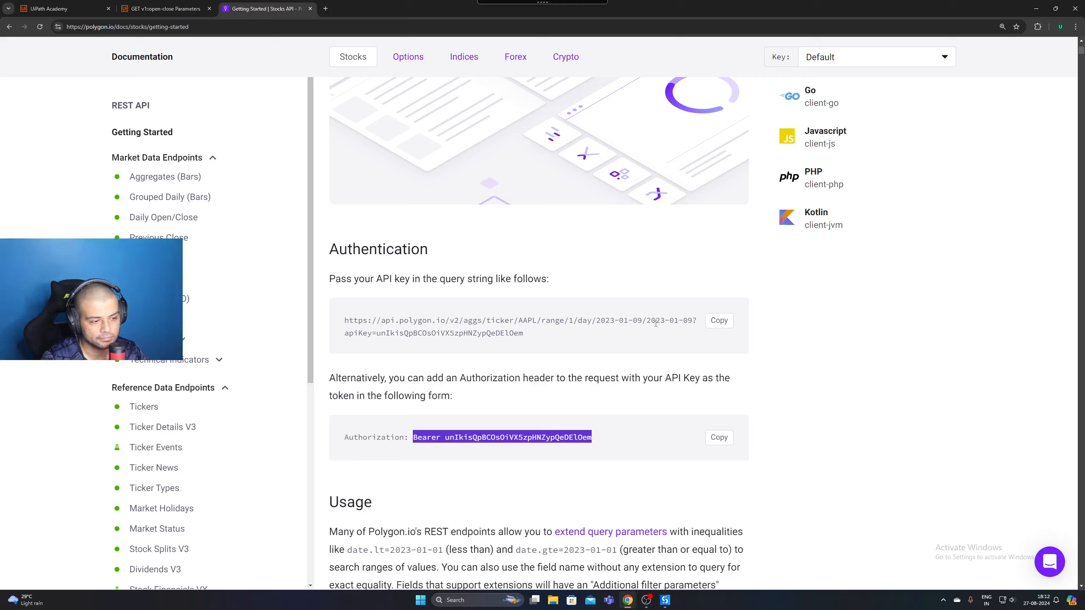
drag(648, 324, 695, 324)
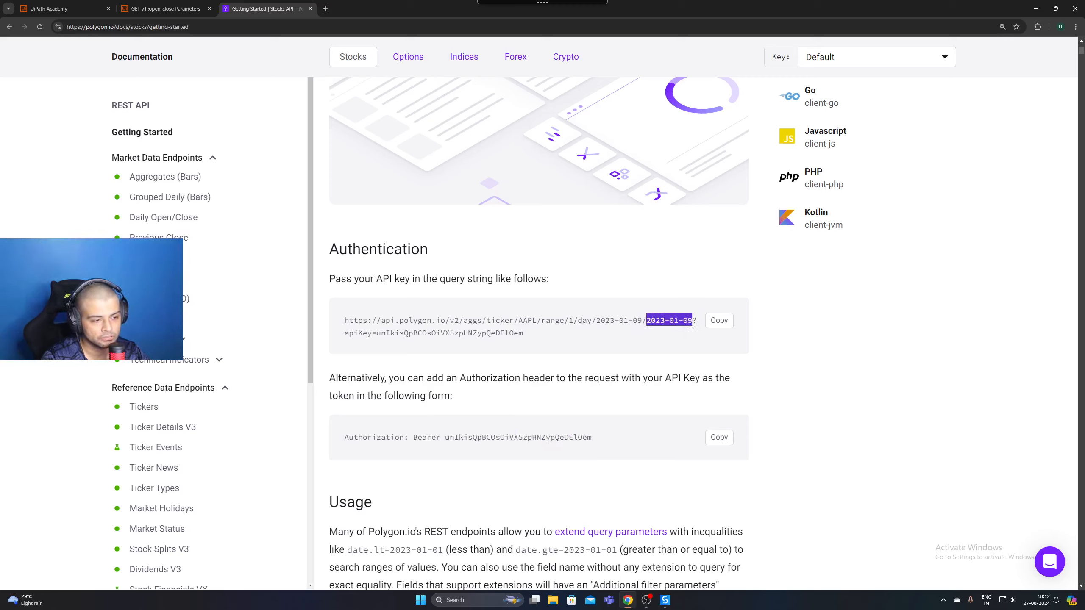
click(811, 361)
scroll(727, 467, down, 1)
scroll(727, 467, down, 8)
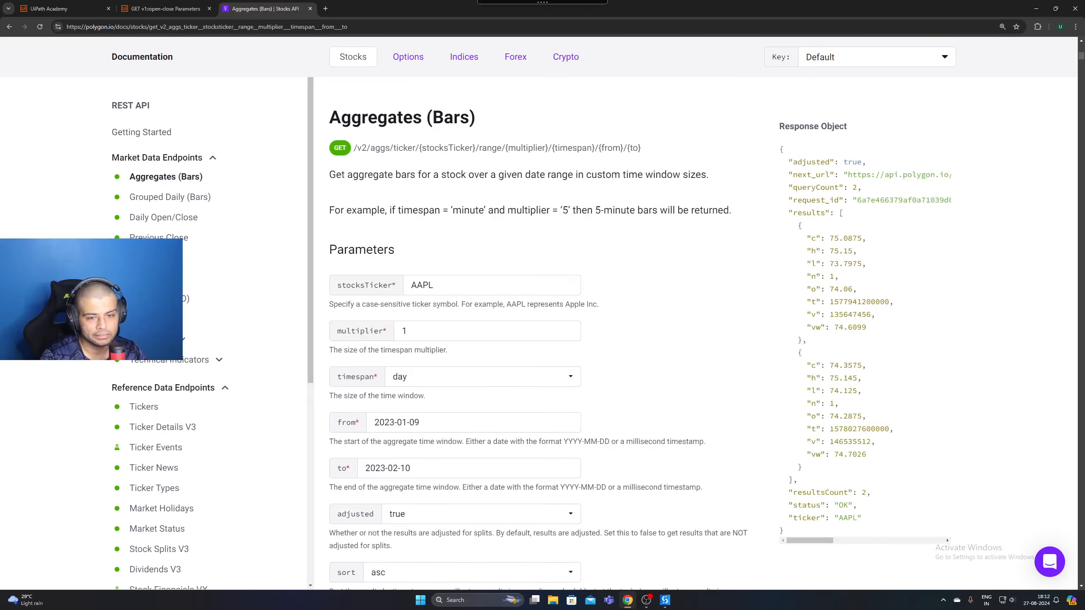
click(138, 220)
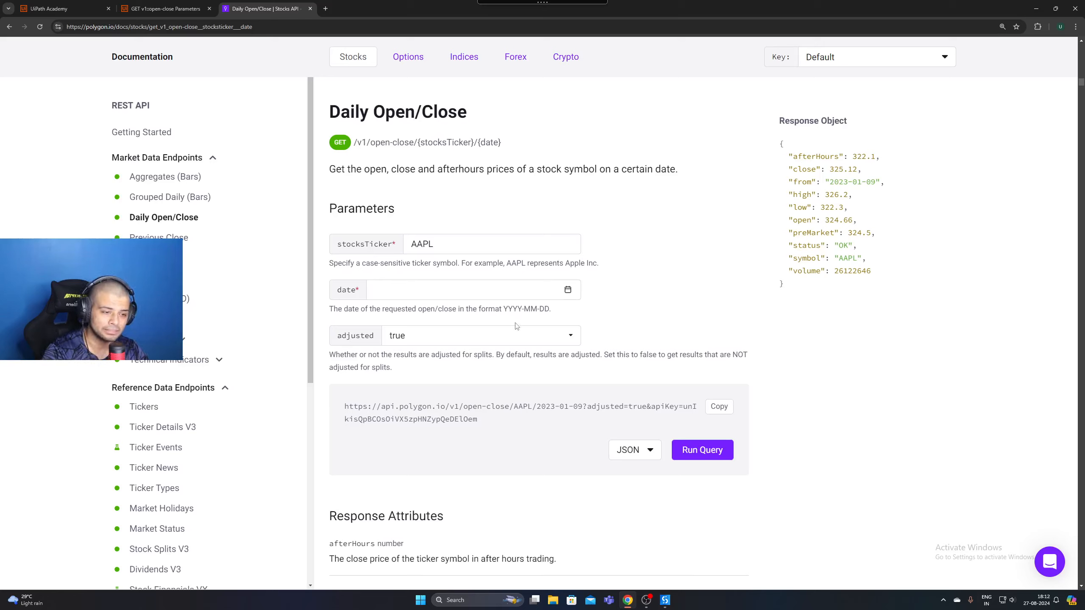
click(163, 9)
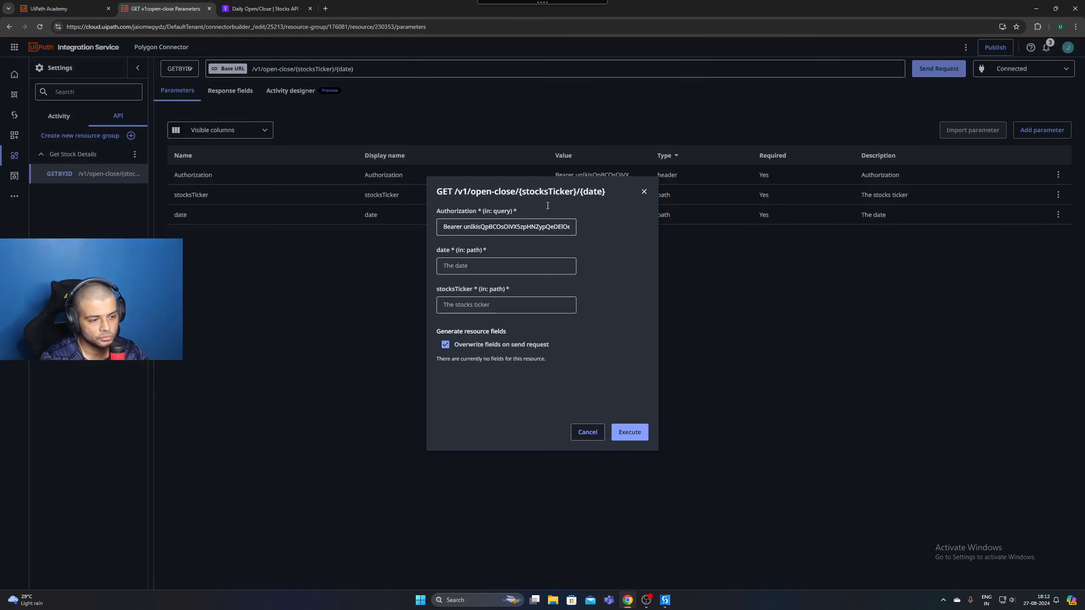
Set the date of the open-close test request to 2024-08-27
click(520, 265)
text(2024)
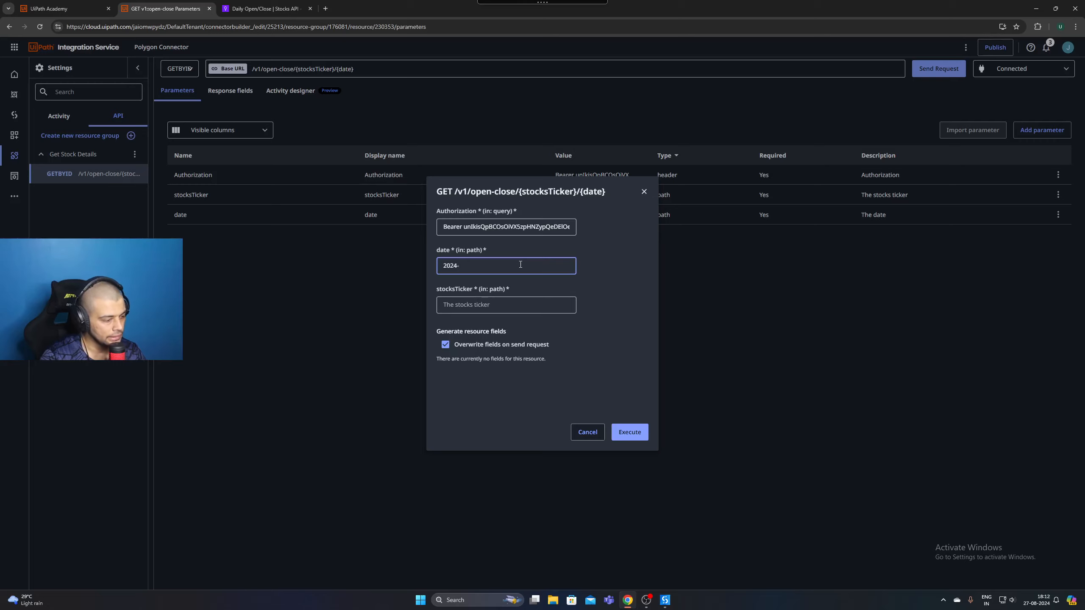
text(-27)
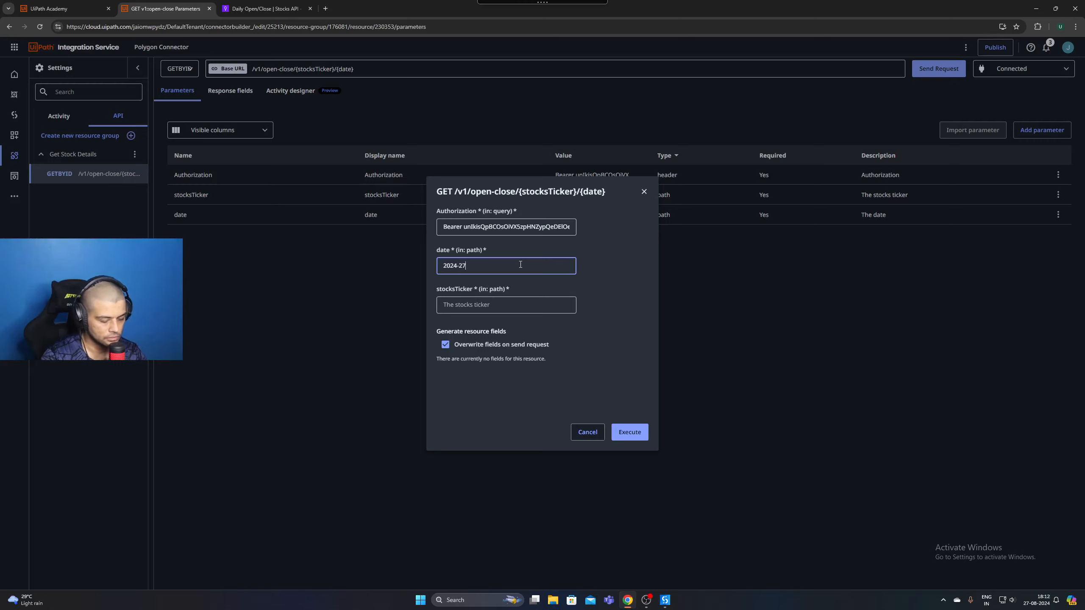
key(BackSpace)
key(BackSpace)
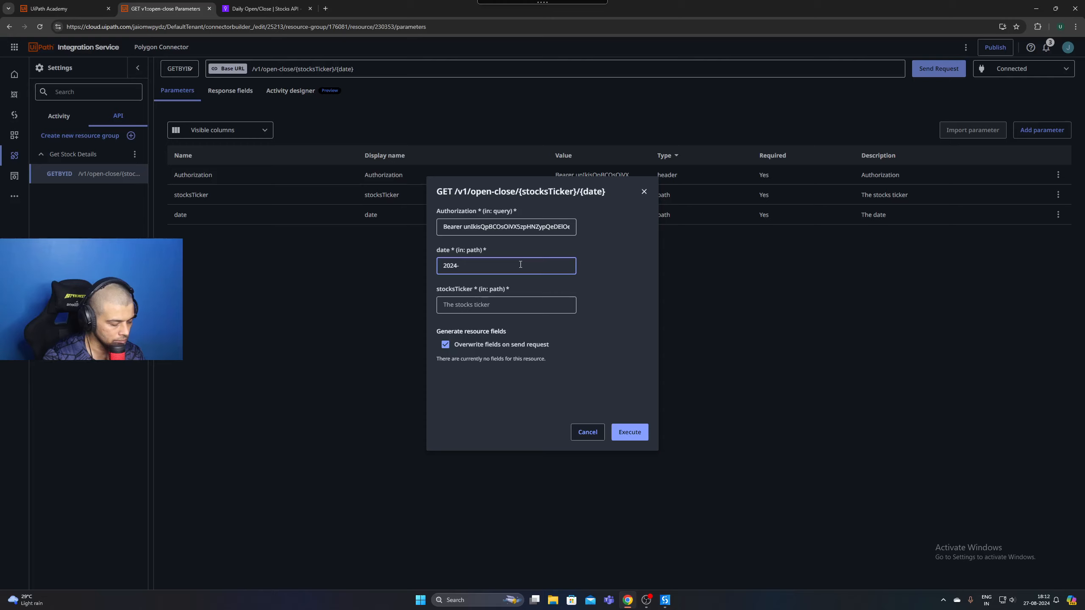
text(28)
key(BackSpace)
key(BackSpace)
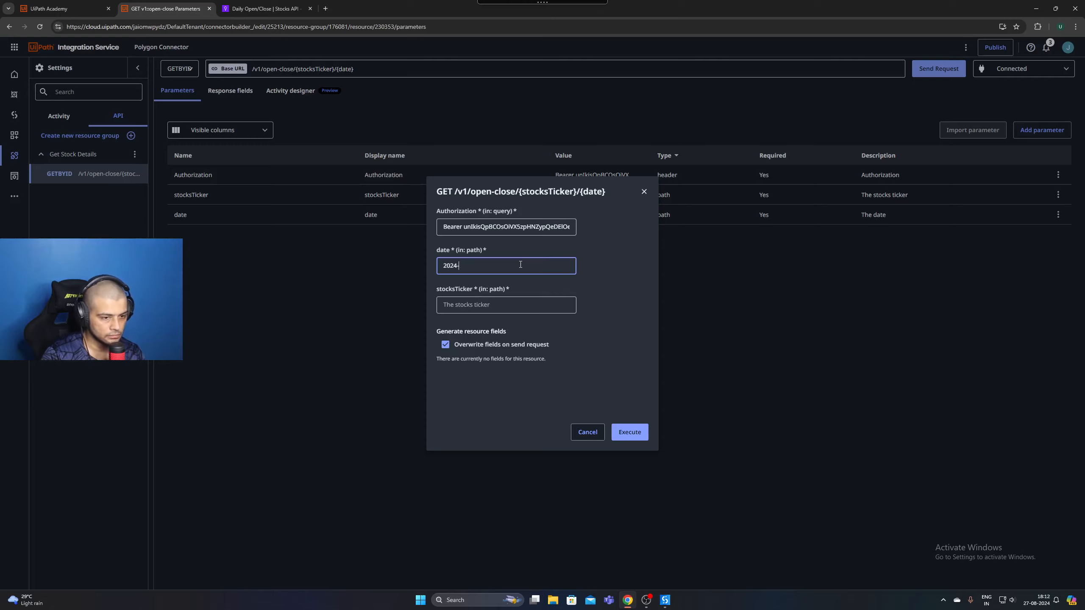
text(26)
key(BackSpace)
key(BackSpace)
text(0)
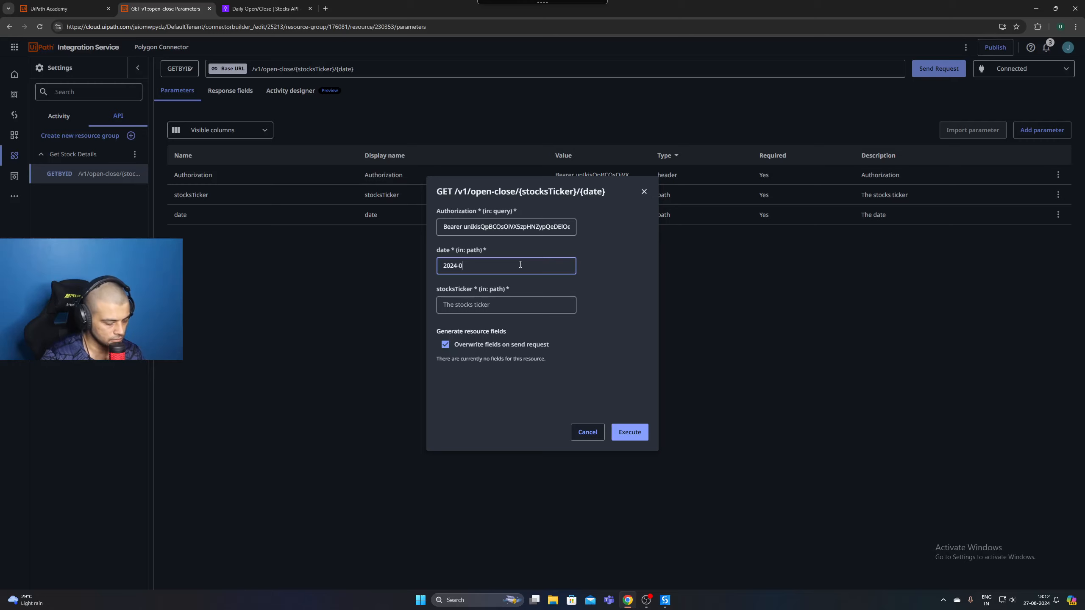
text(8-27)
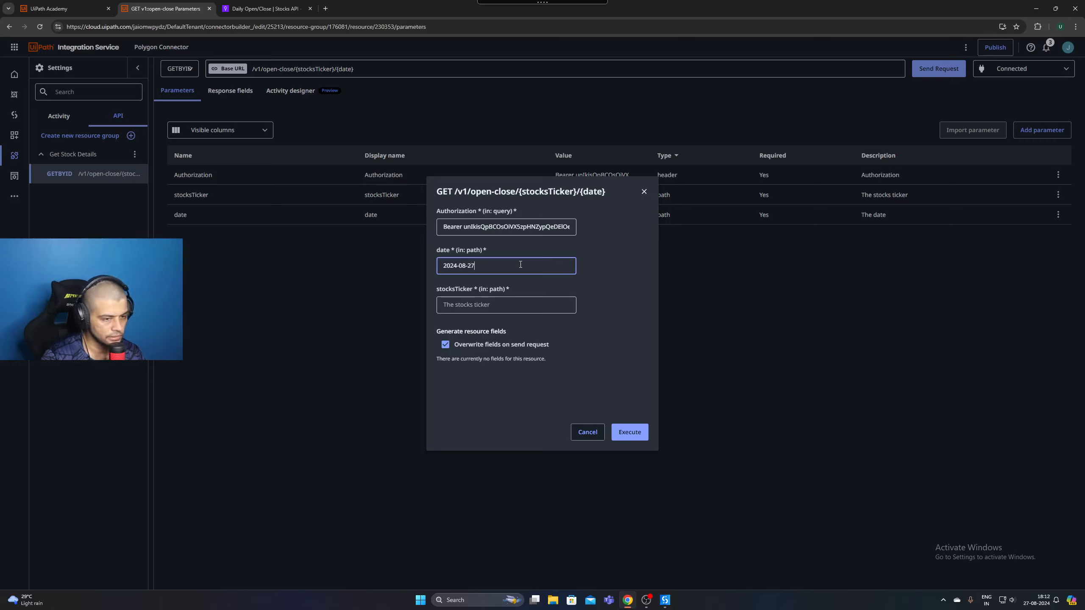
key(Tab)
Check the example ticker in the Daily Open/Close documentation, enter AAPL as the stocksTicker and try to execute the request
click(263, 8)
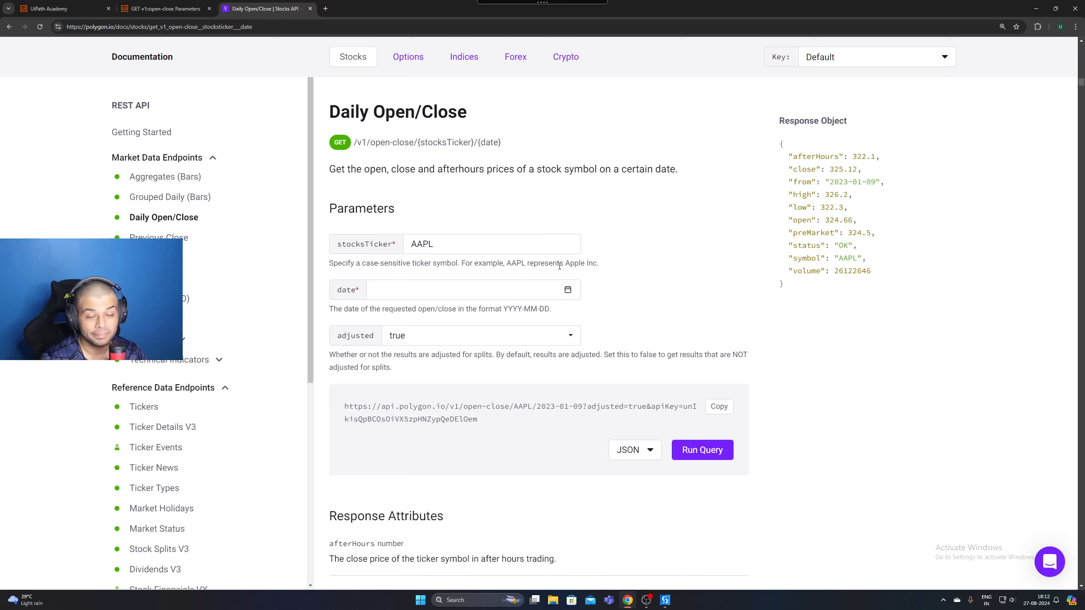
click(173, 7)
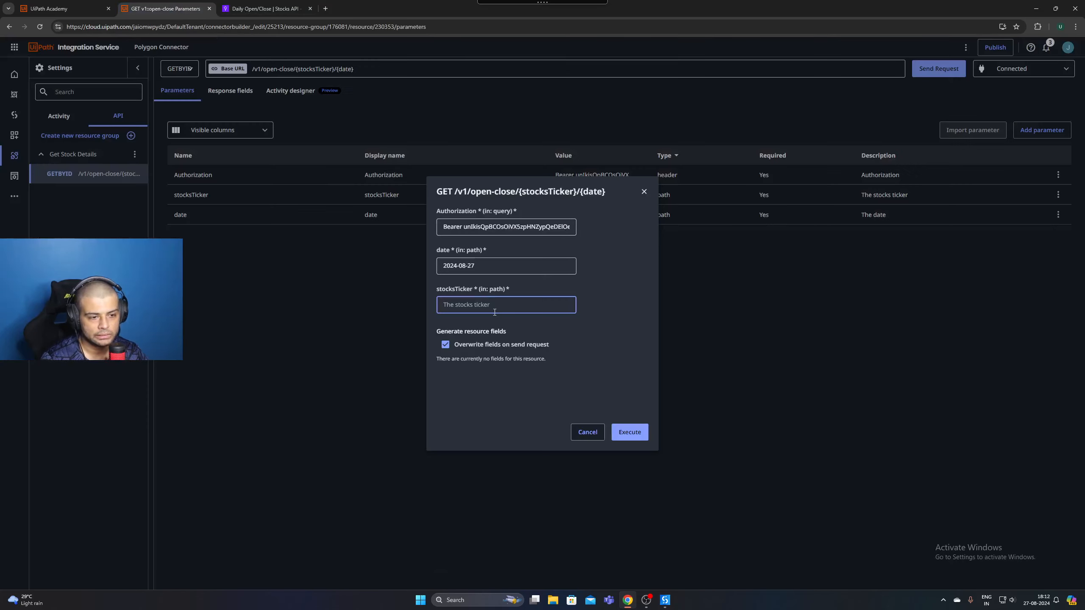
text(AAPL)
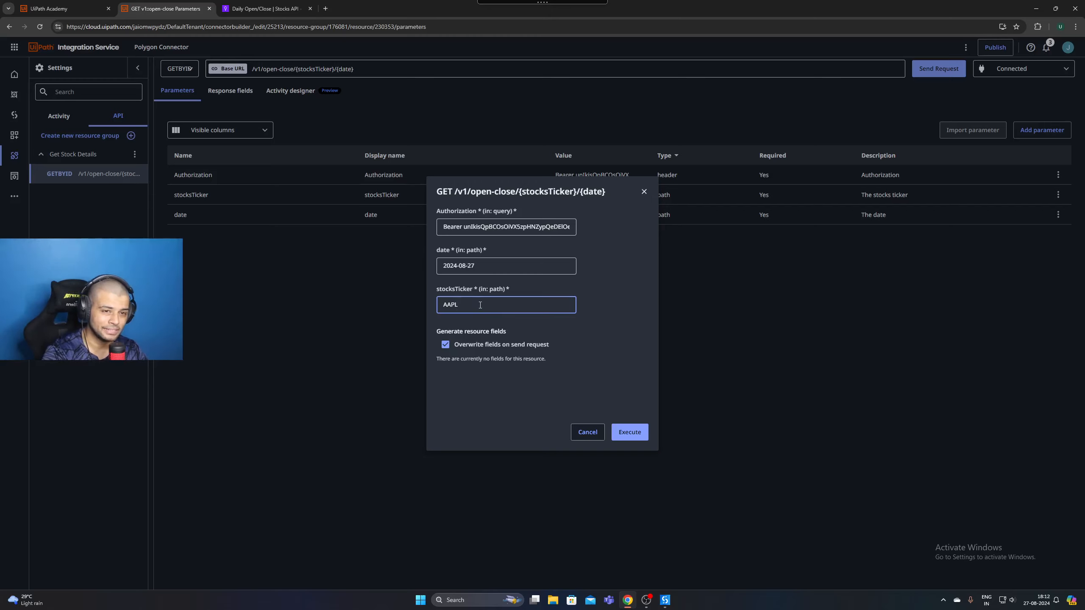
click(631, 430)
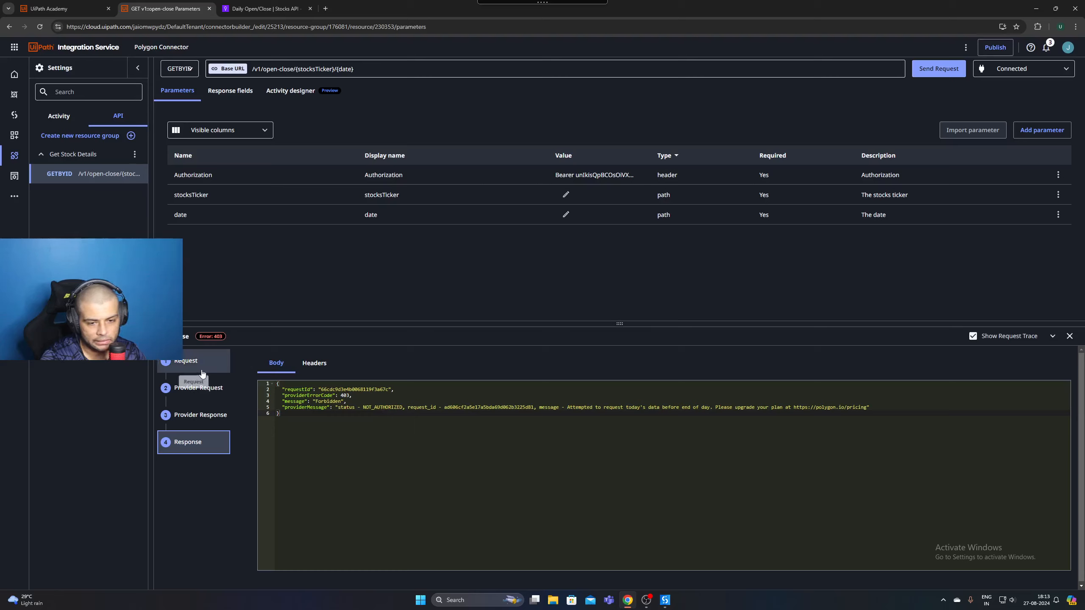
Inspect the request headers, provider request and provider response in the request trace
click(183, 362)
click(352, 378)
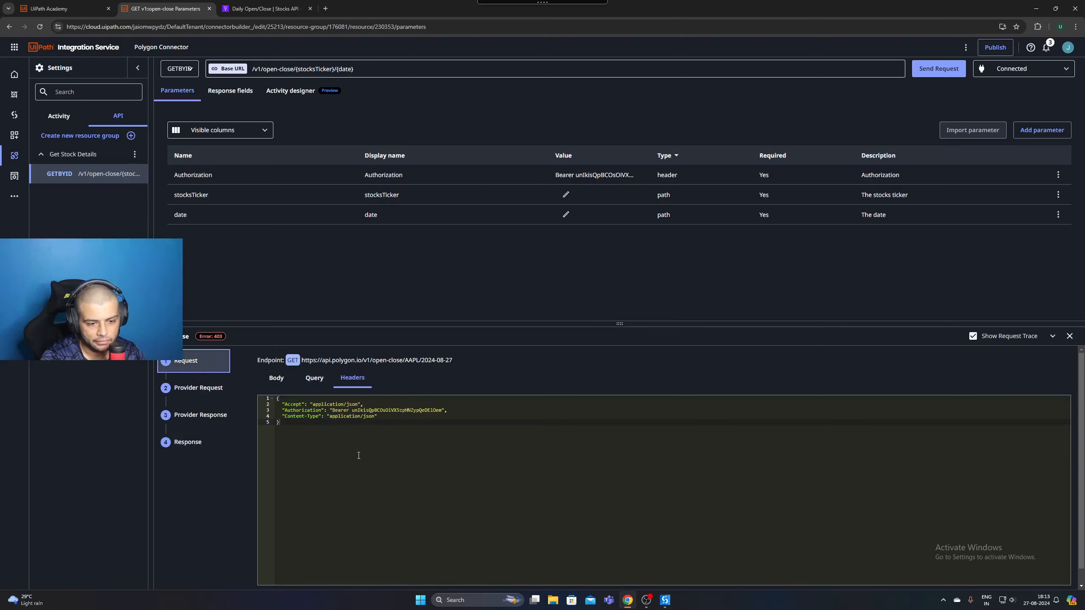
click(198, 388)
click(195, 415)
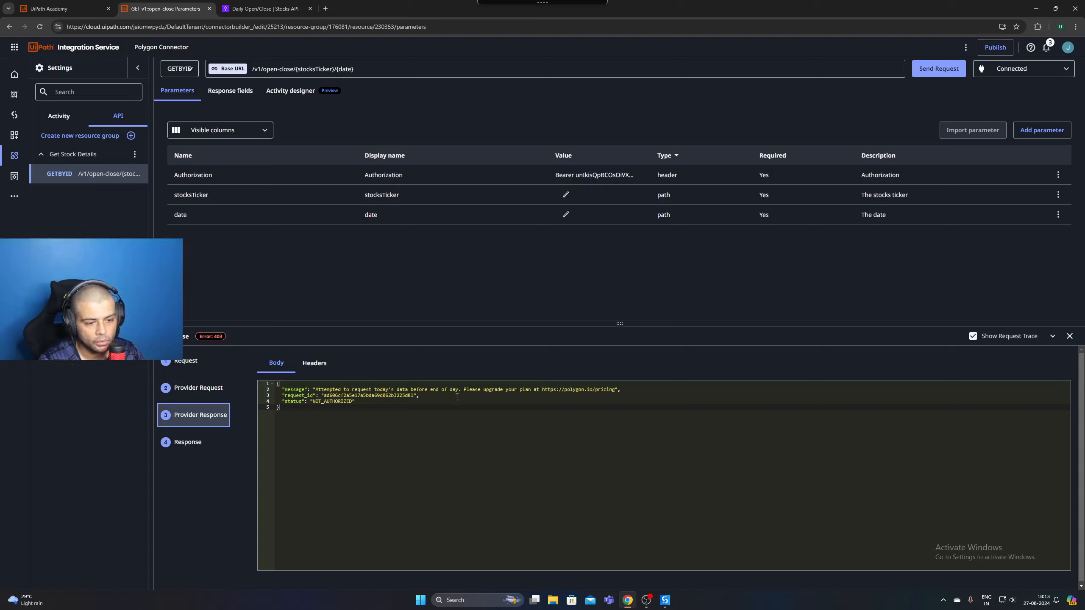
Send the open-close request again with date 2024-08-26 and stocksTicker AAPL
click(938, 73)
click(484, 268)
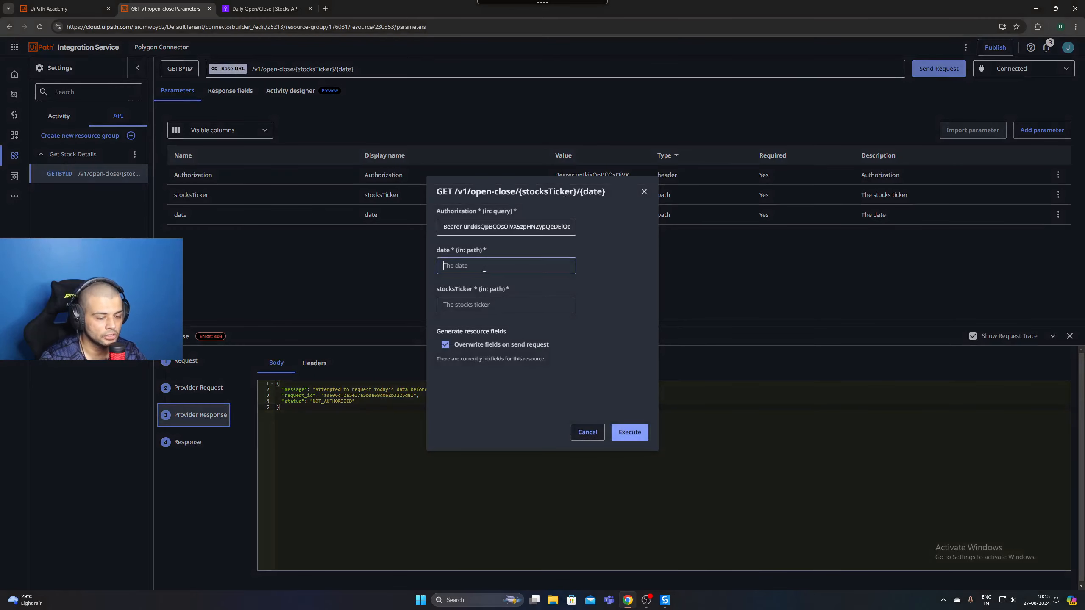
text(2)
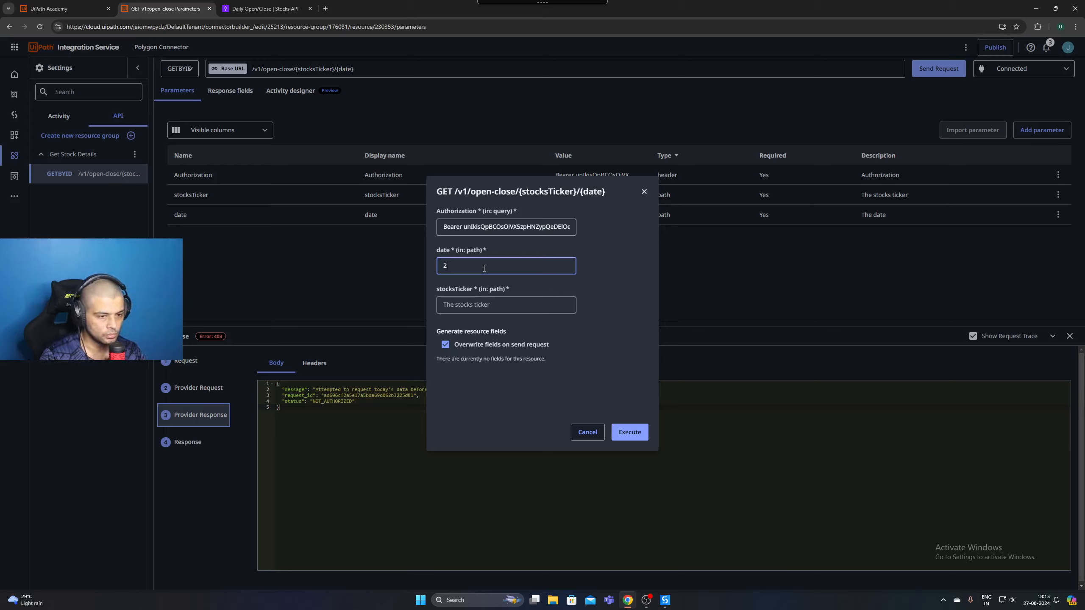
text(44-08-)
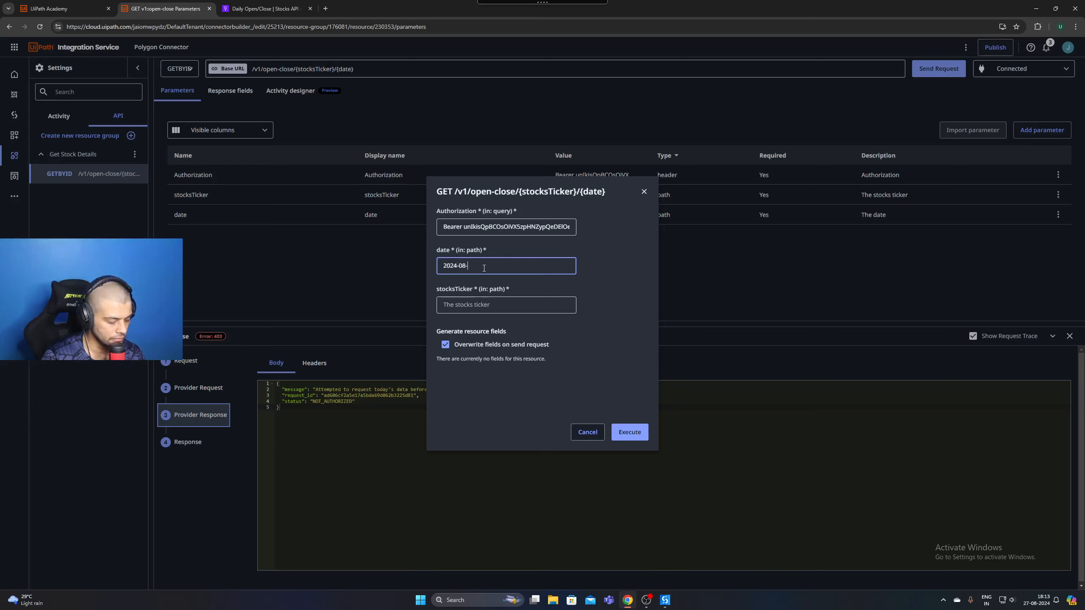
click(507, 303)
text(AAPL)
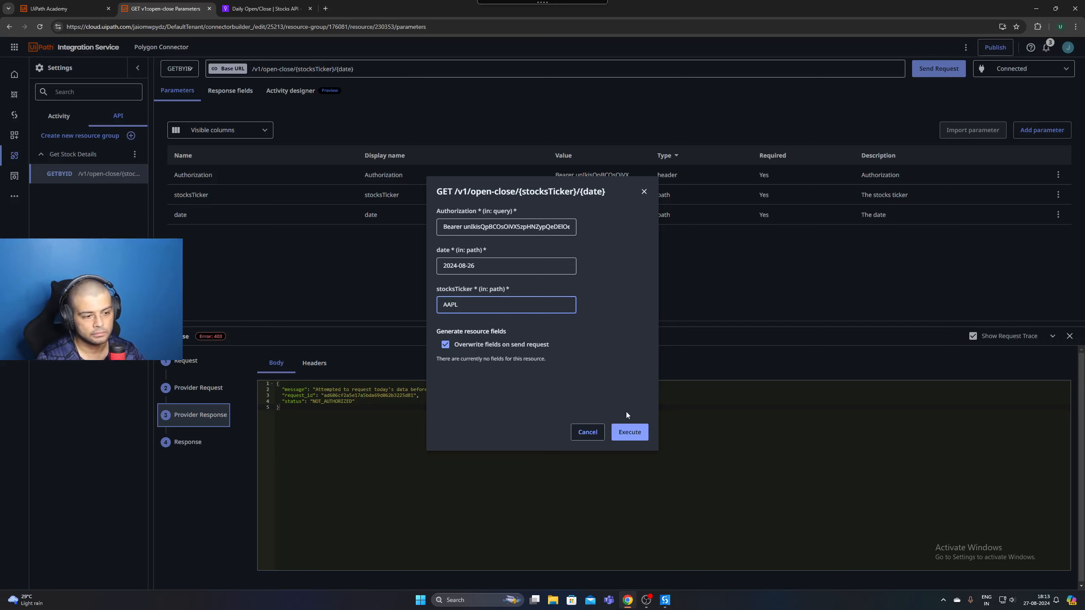
click(629, 428)
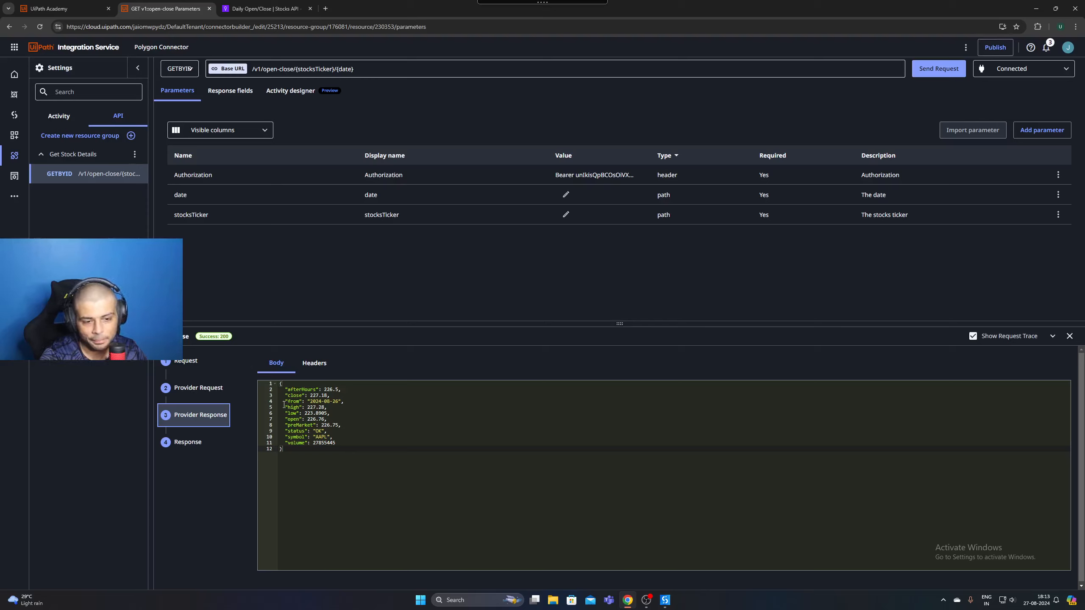
Examine the date and symbol in the provider response body, and view the final response body
click(313, 401)
drag(312, 401, 325, 437)
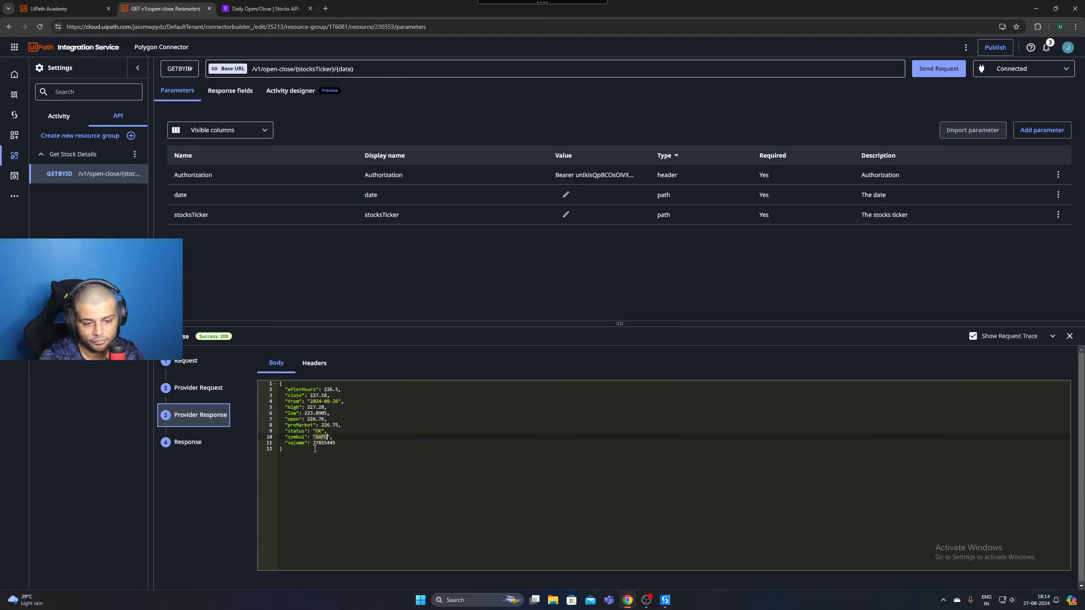
click(188, 442)
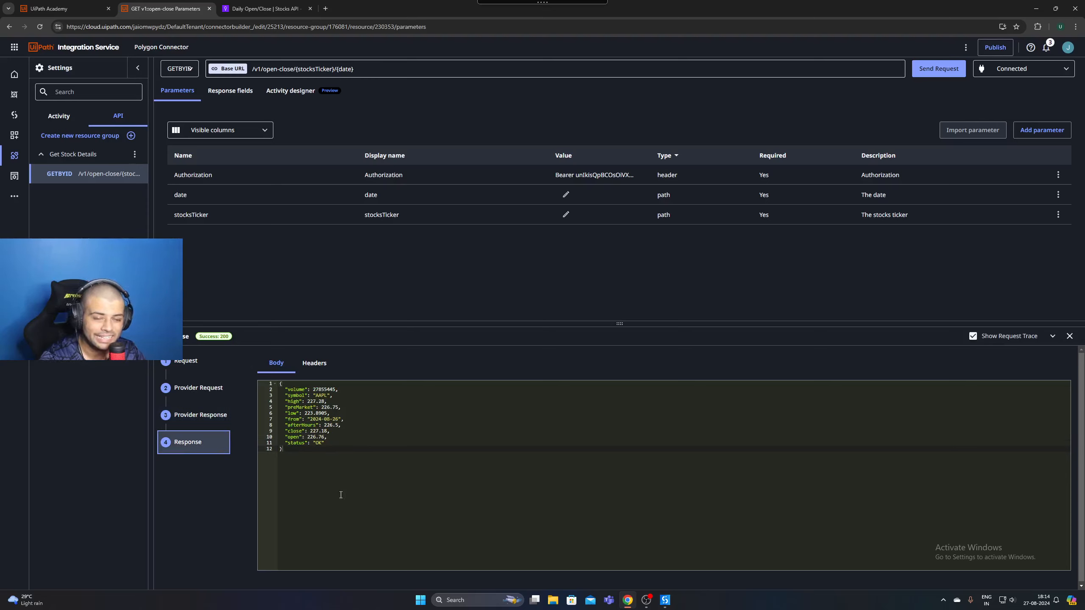
Examine Polygon's other stock endpoints, including Previous Close, Aggregates (Bars), Trades and Quotes (NBBO), and return to the connector
click(265, 8)
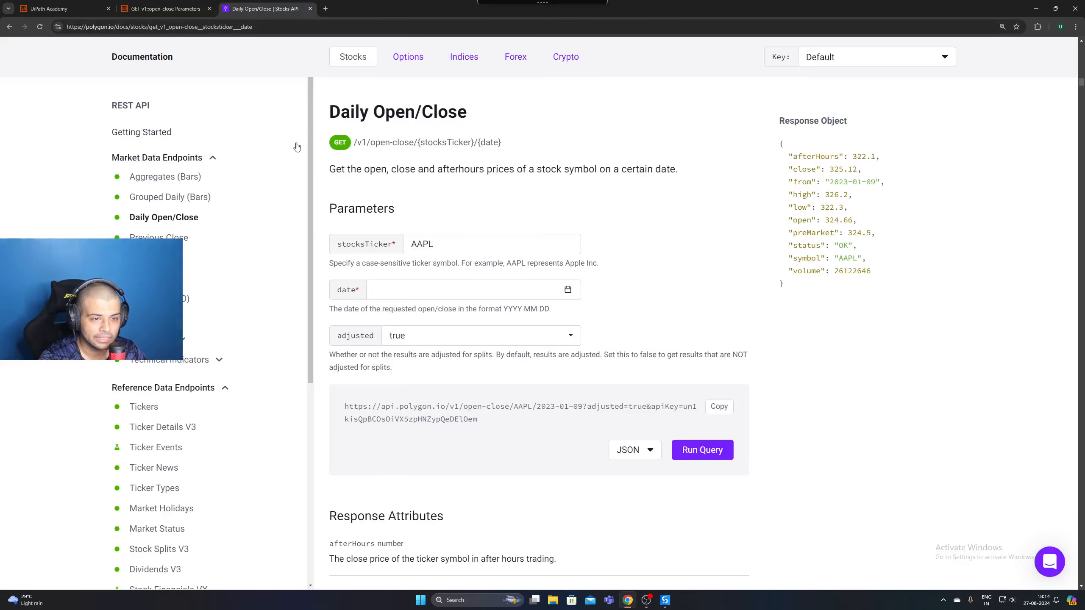
scroll(448, 431, down, 10)
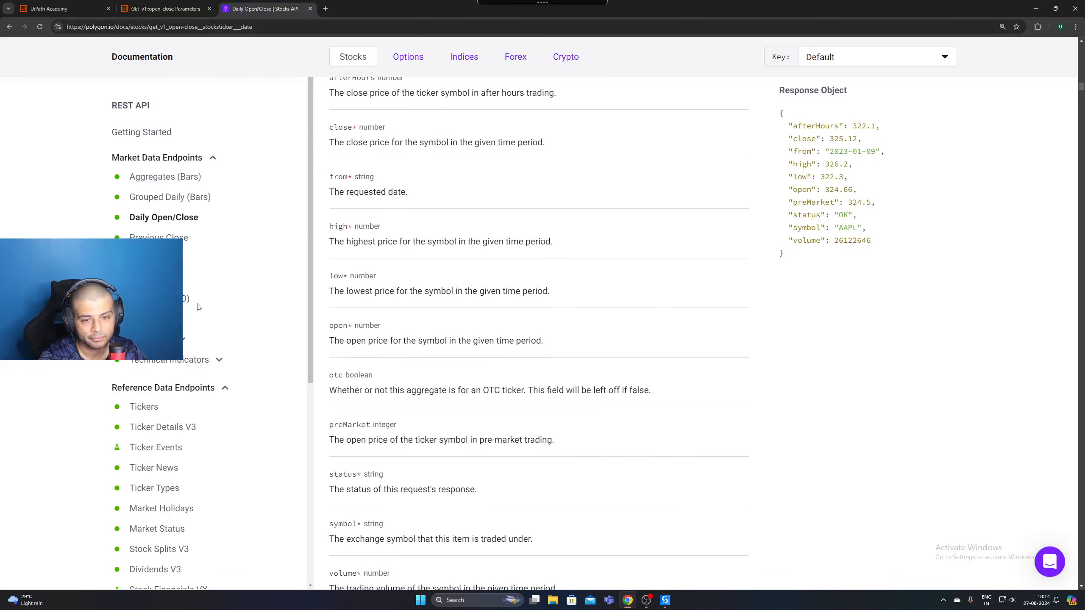
click(159, 238)
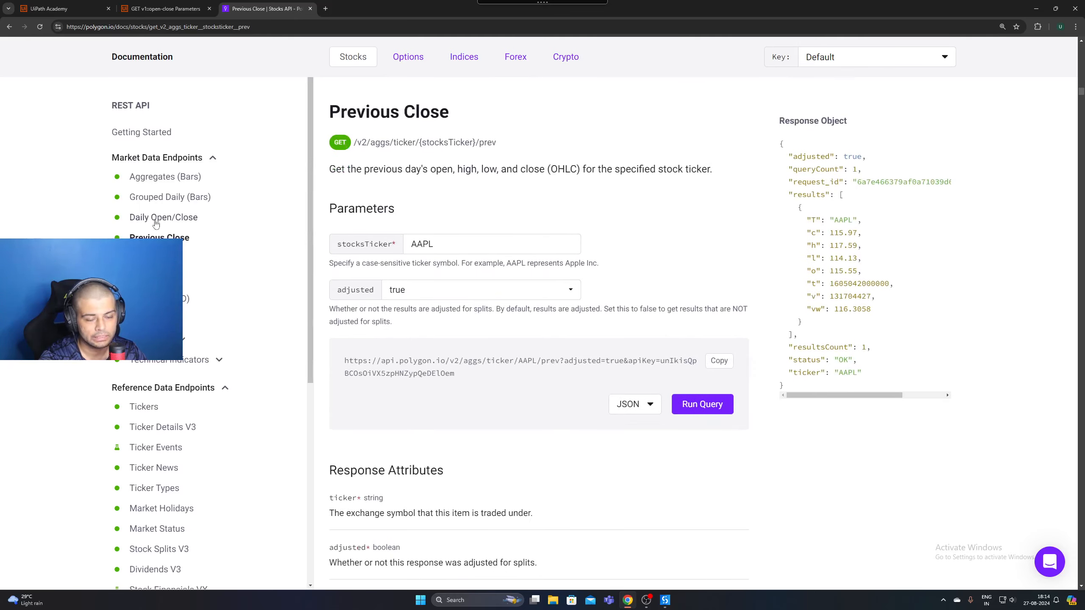
click(166, 182)
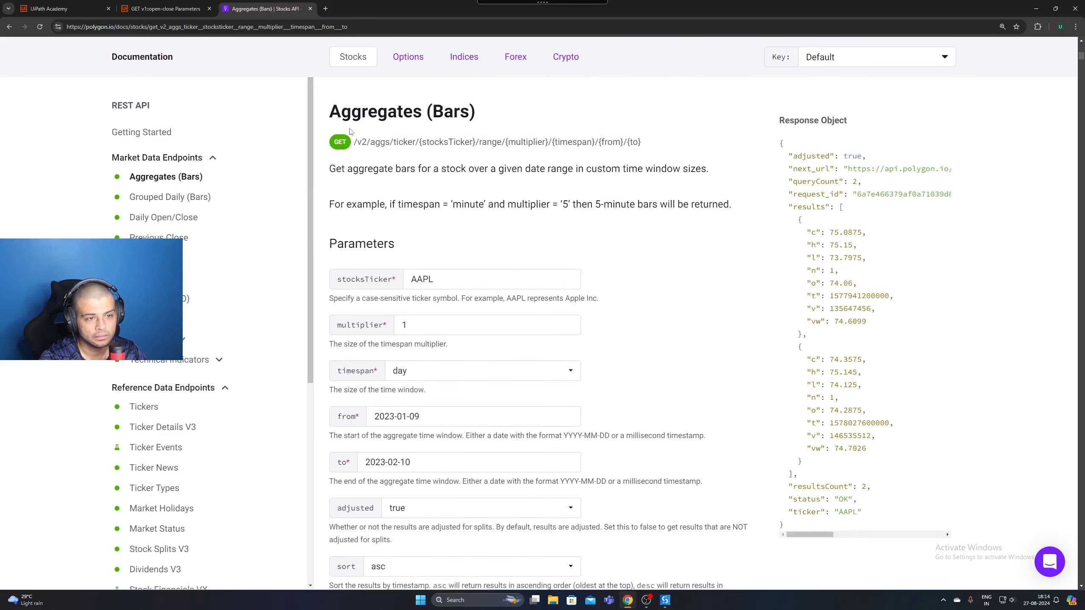
drag(646, 145, 353, 146)
click(165, 8)
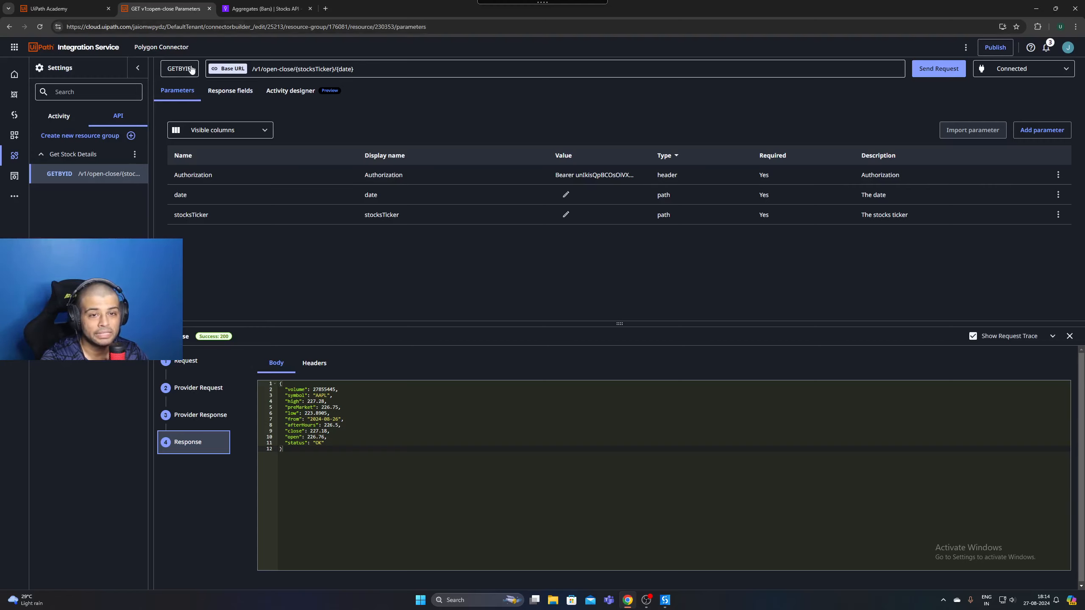
click(264, 9)
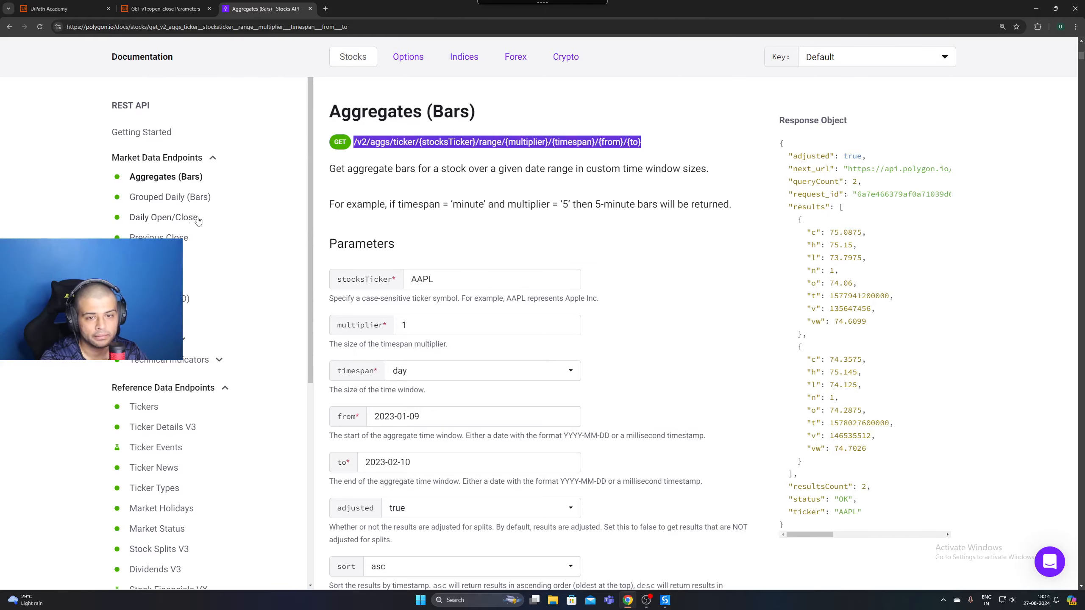
click(170, 197)
click(141, 258)
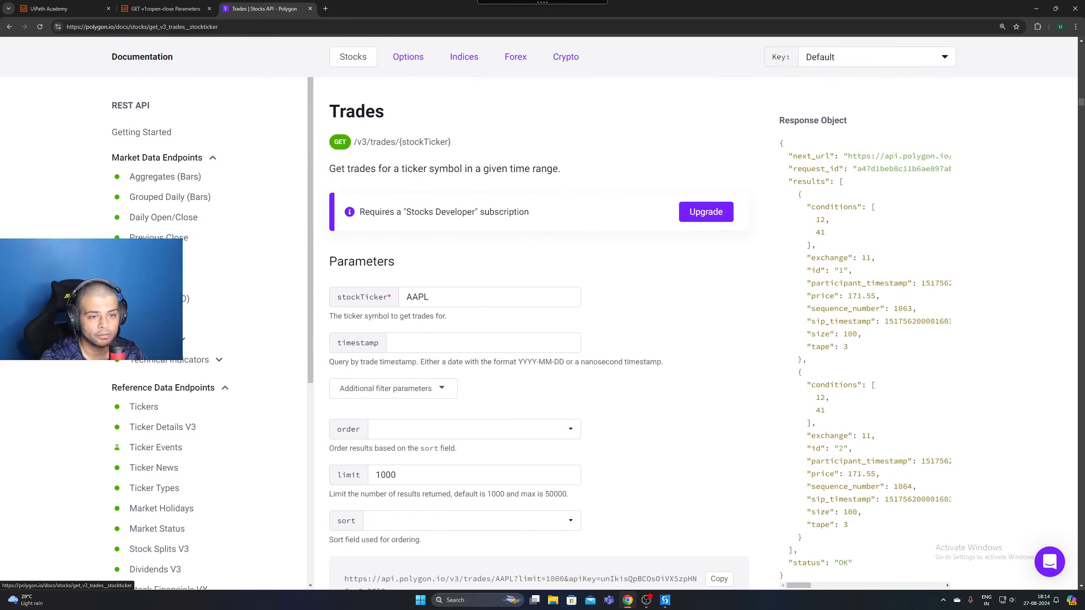
click(156, 299)
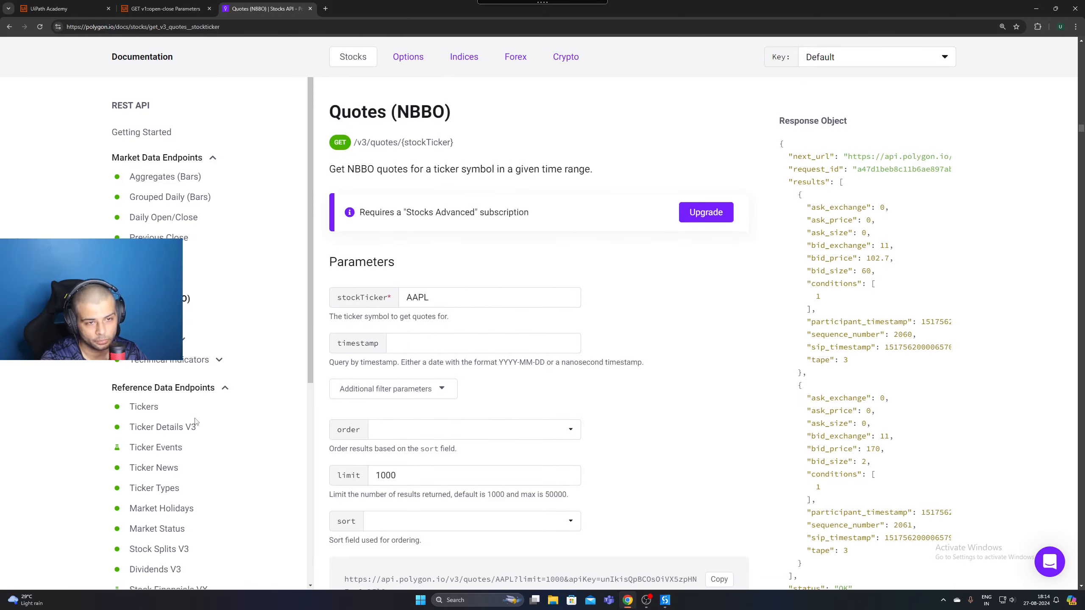
click(164, 9)
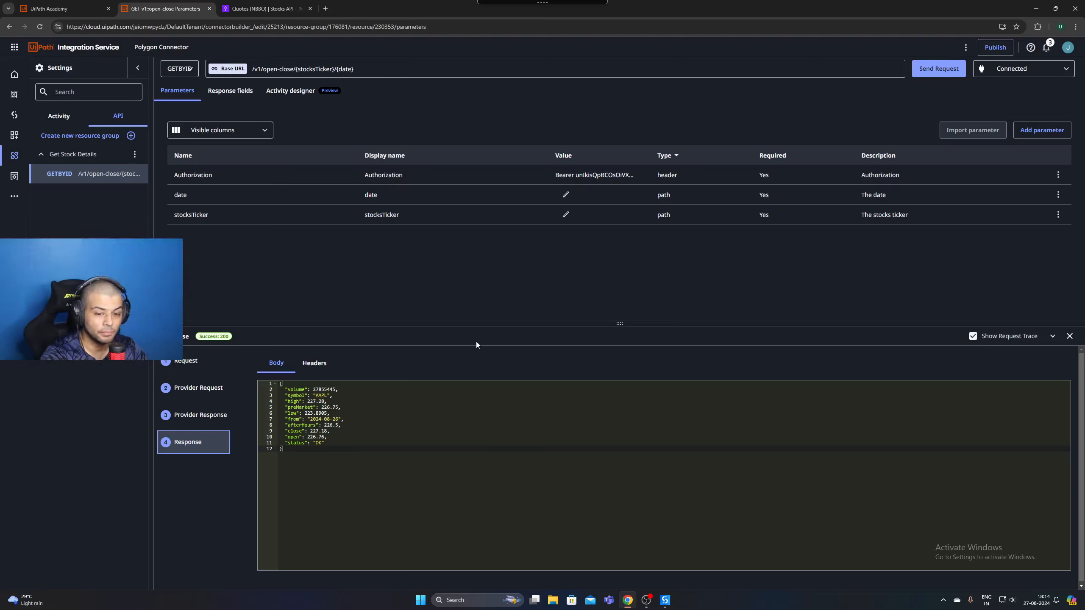
Close the request response and examine the Last Trade response object in Polygon's stock documentation
click(1069, 337)
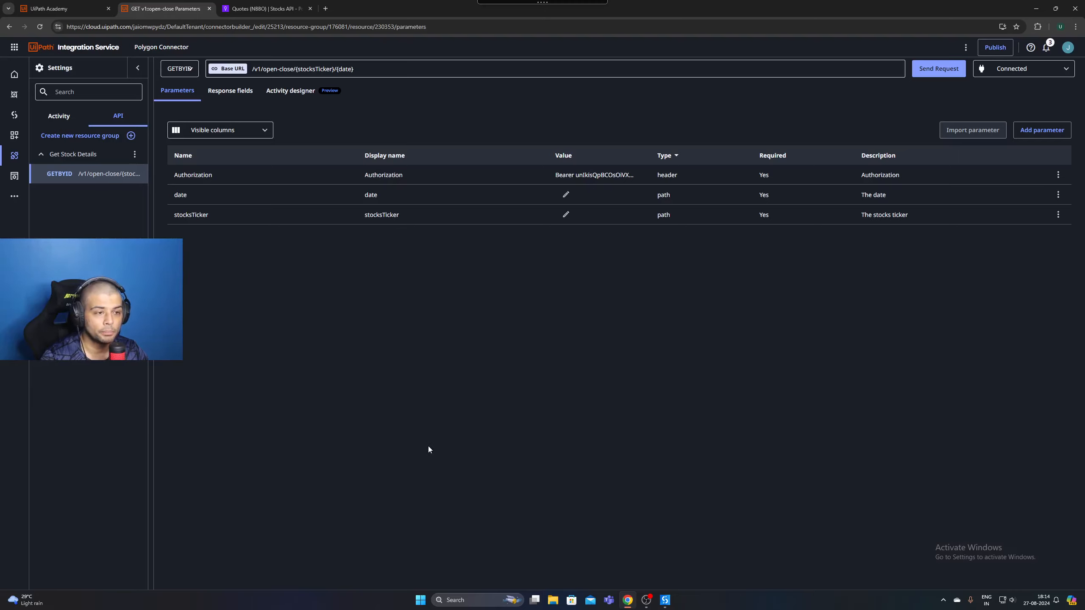
click(265, 9)
scroll(457, 364, up, 1)
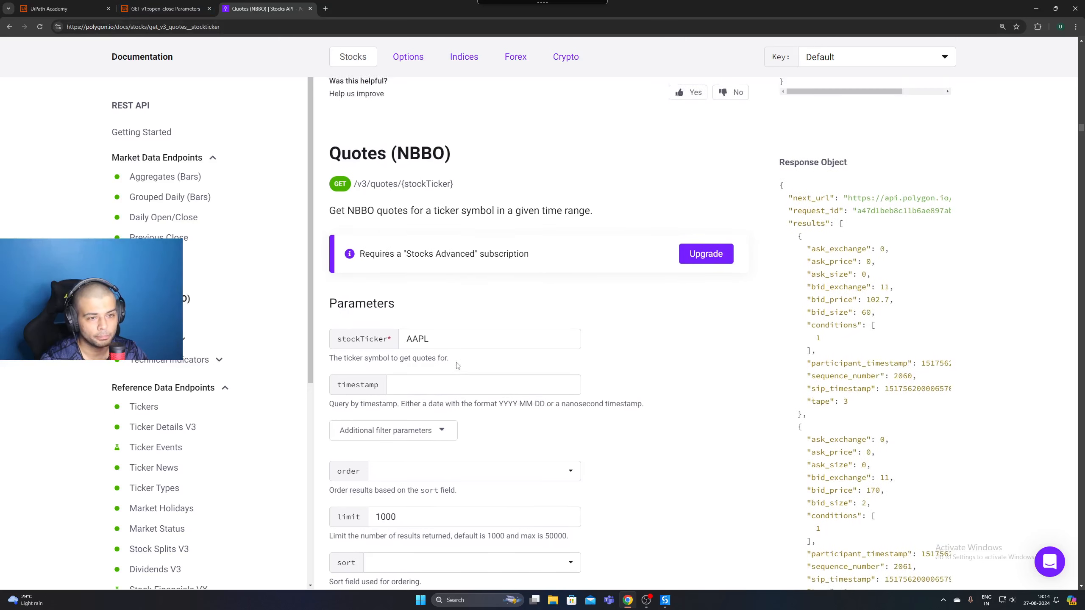
scroll(457, 365, up, 5)
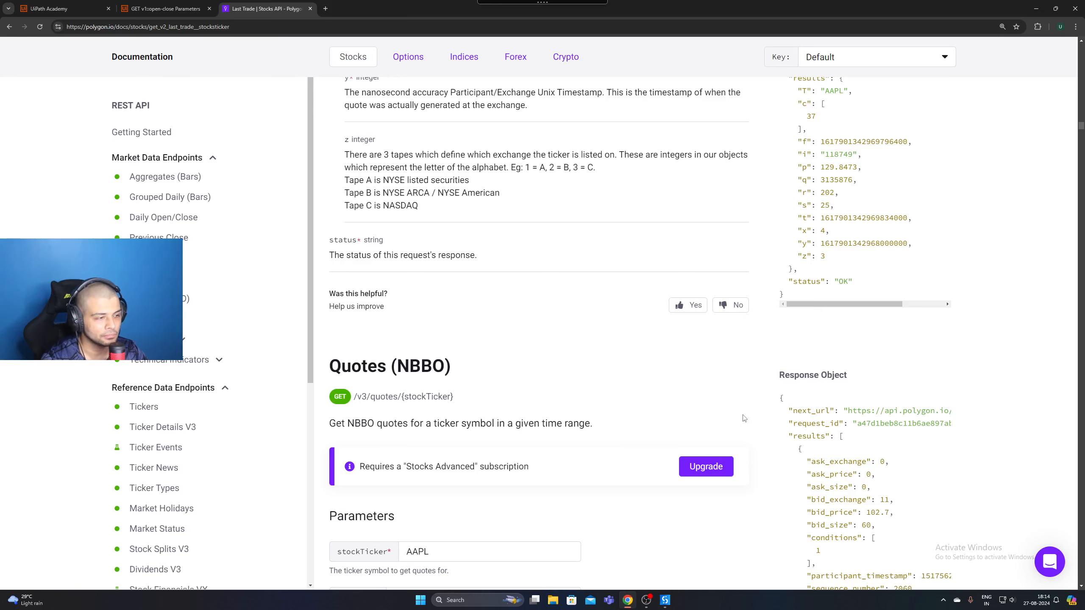
scroll(746, 419, up, 6)
drag(826, 153, 841, 154)
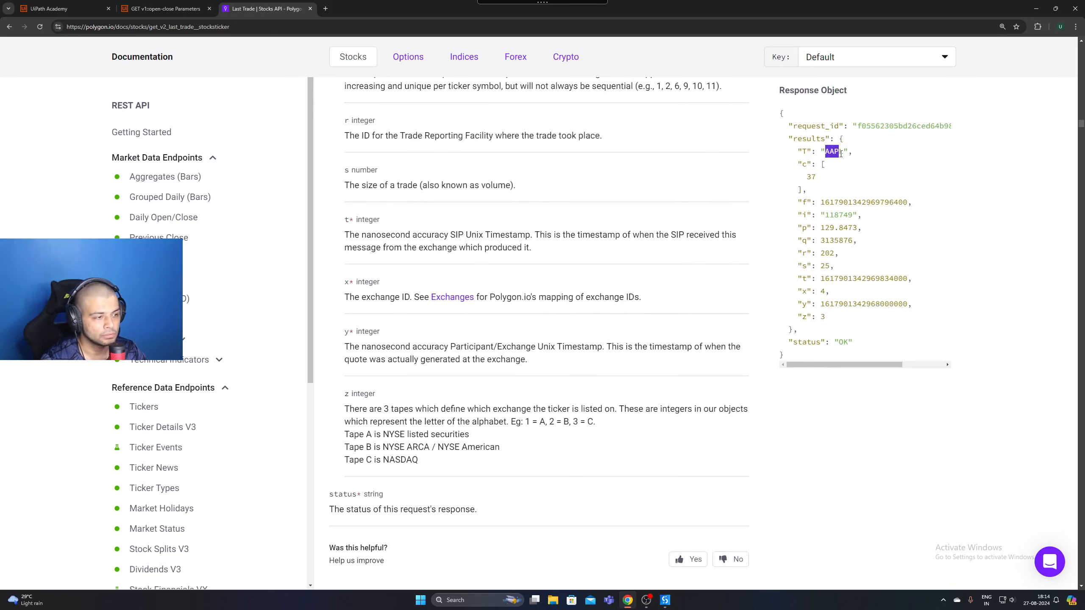
Open the Indices and Stocks getting-started documentation, and examine the Stocks authentication section and list of endpoints
click(457, 61)
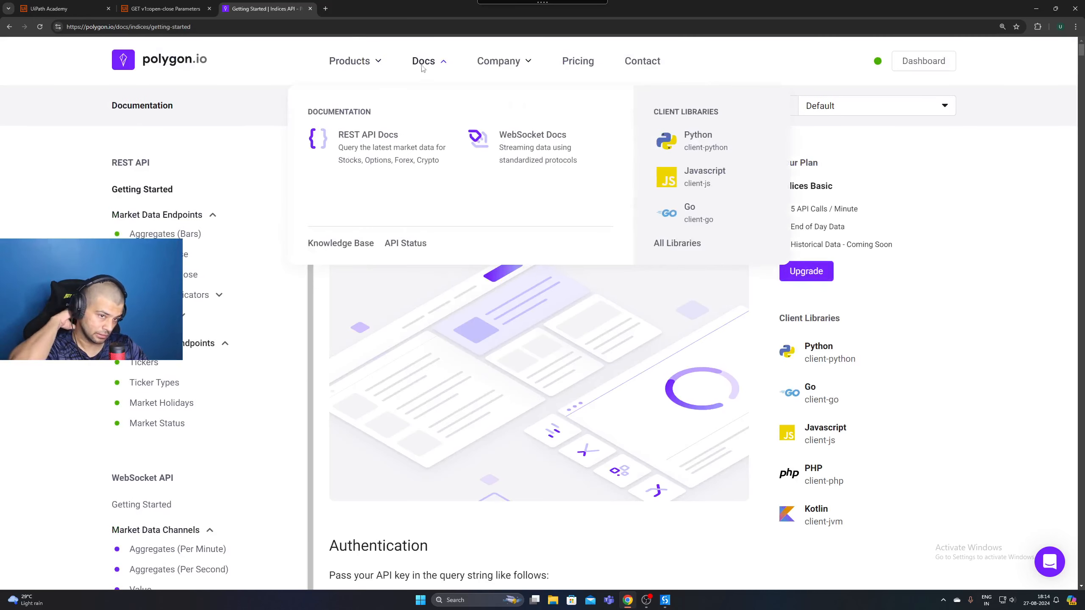
click(353, 106)
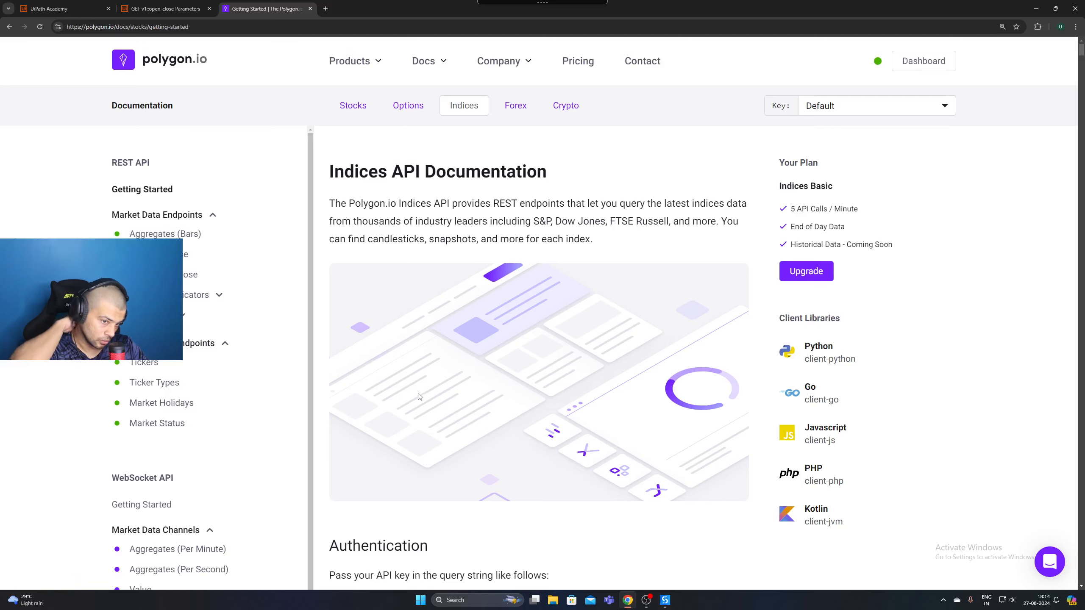
scroll(441, 436, down, 8)
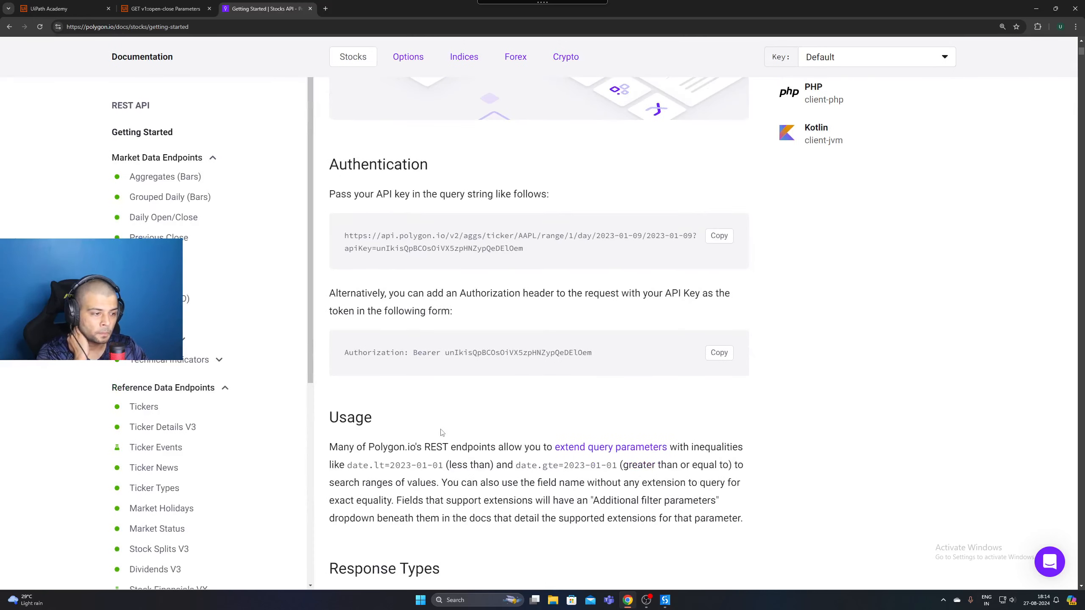
scroll(442, 433, up, 4)
scroll(442, 434, up, 2)
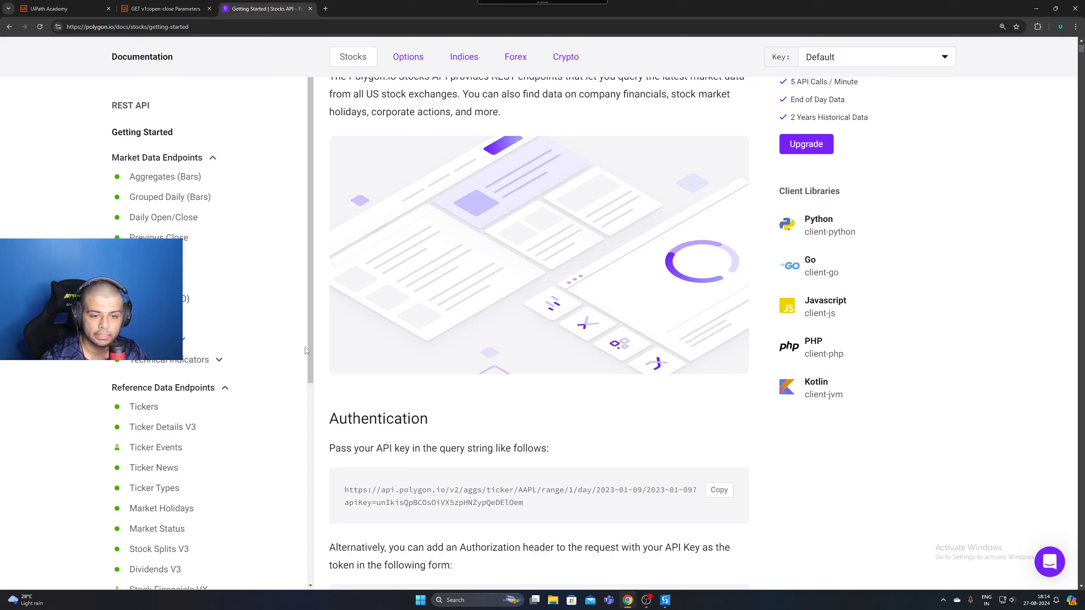
drag(306, 351, 284, 555)
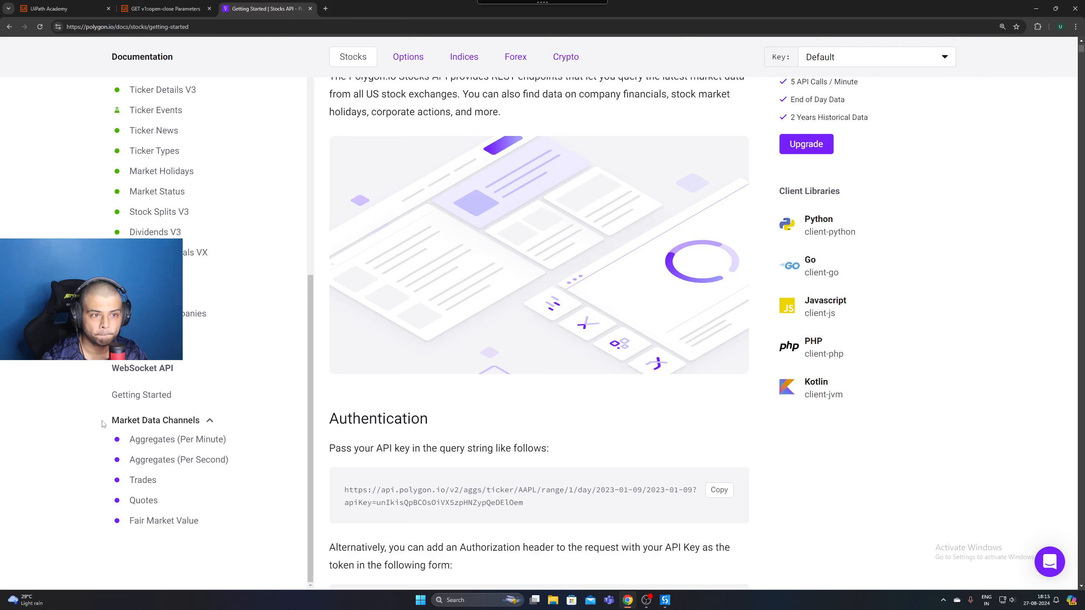
scroll(622, 429, up, 3)
View Polygon's Stocks product page and compare the features of the monthly stock plans on the pricing page
mouse_move(350, 62)
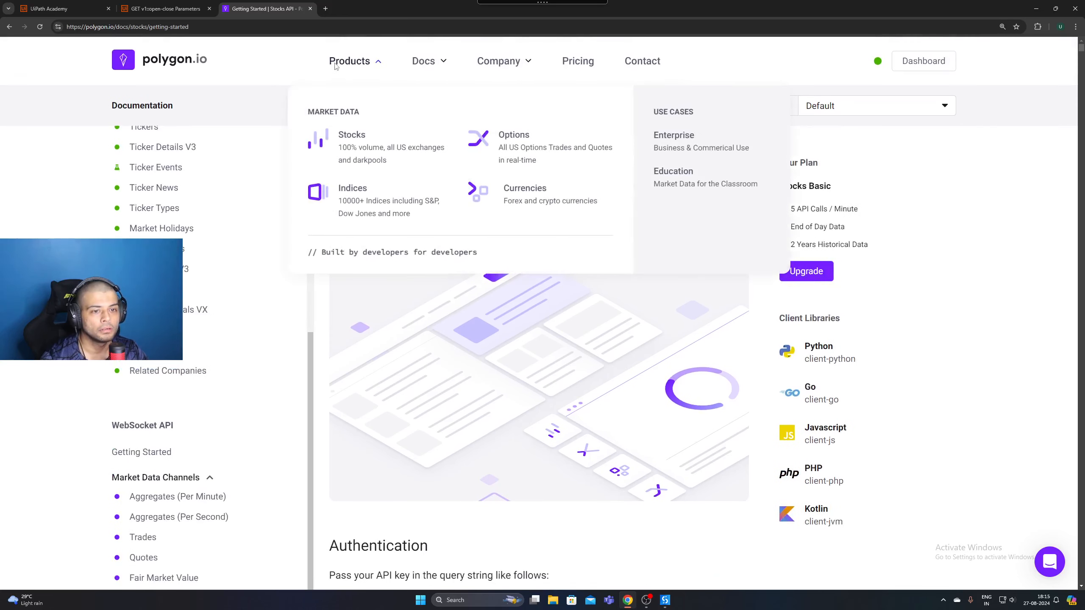
click(345, 148)
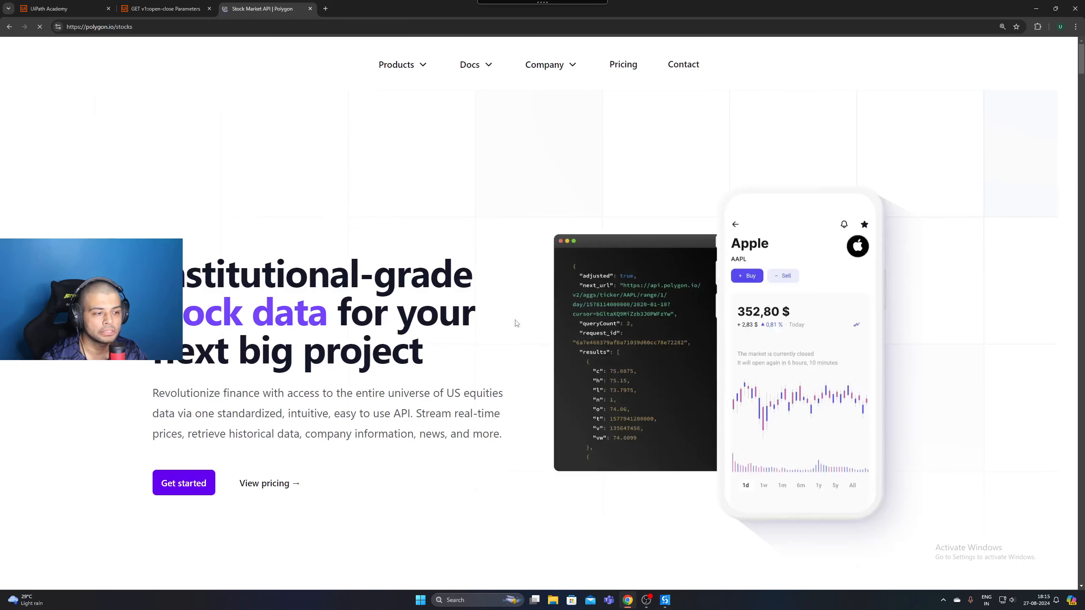
scroll(427, 402, down, 3)
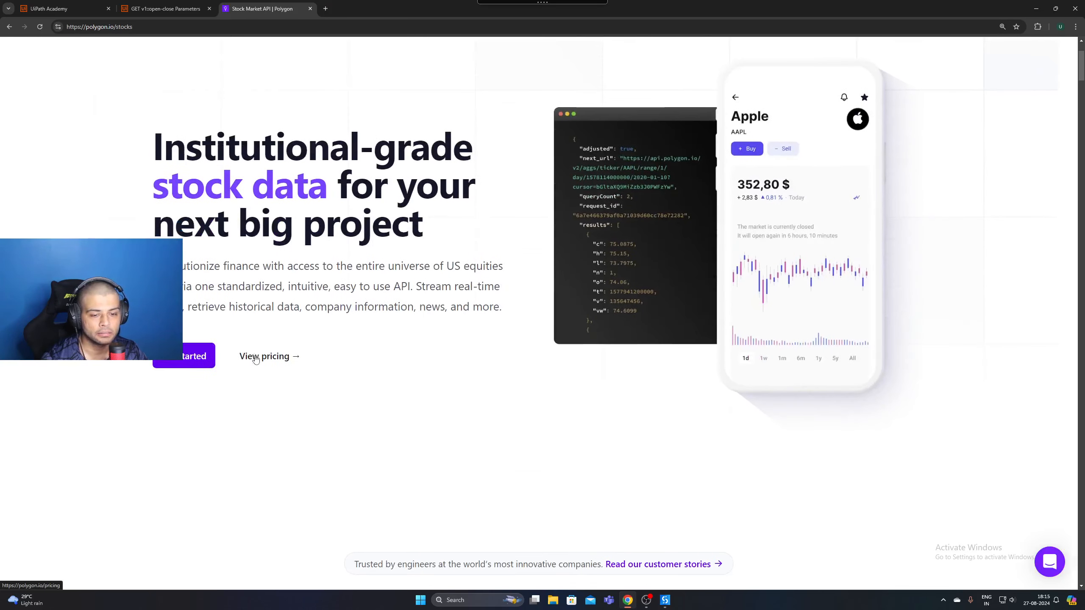
click(255, 358)
scroll(256, 359, down, 1)
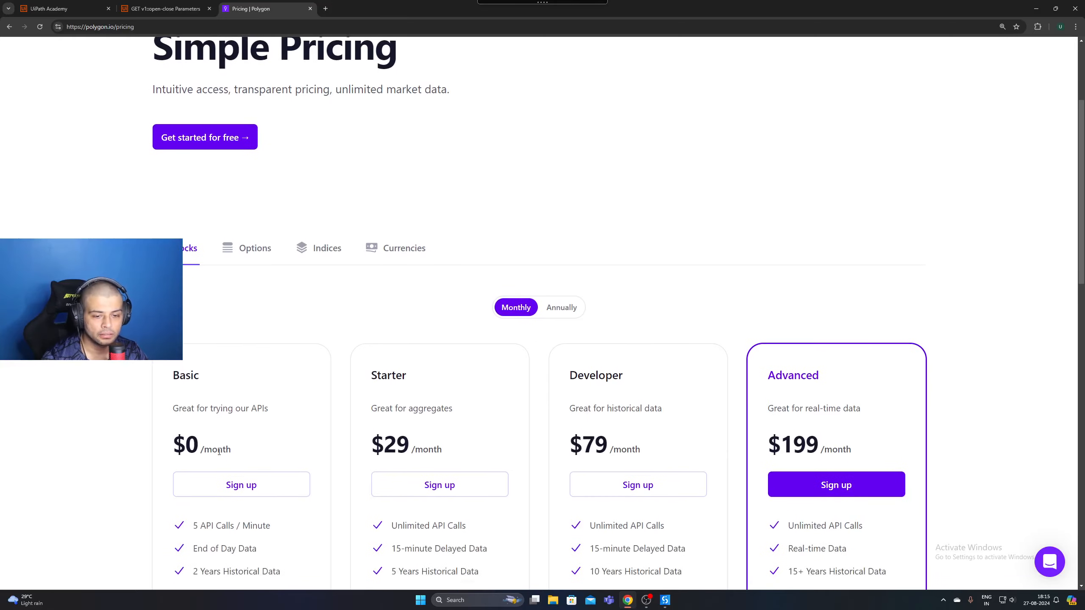
scroll(187, 260, down, 3)
scroll(250, 355, down, 9)
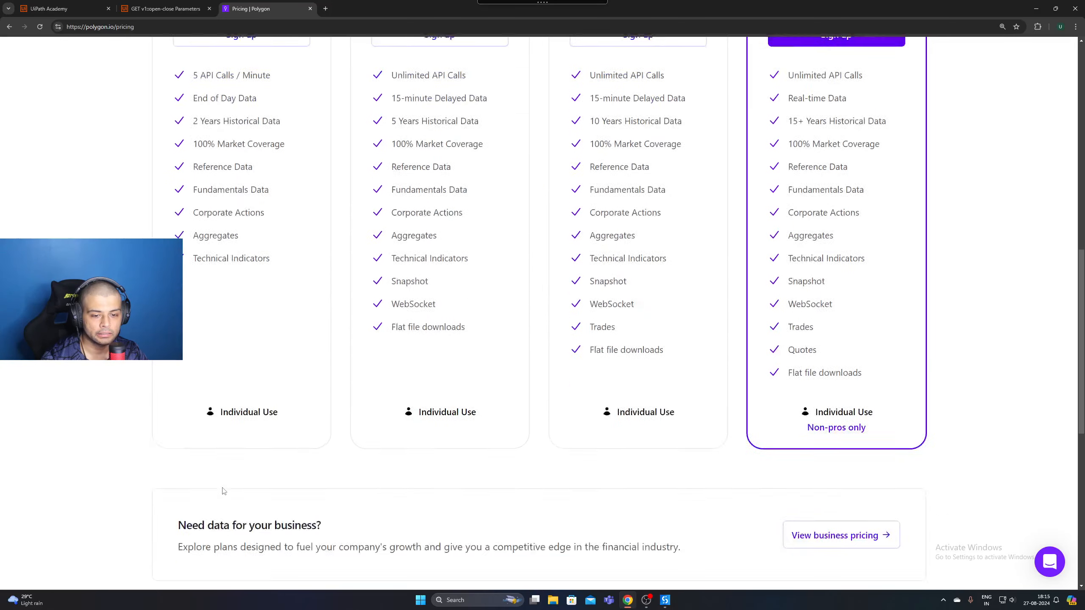
scroll(250, 355, up, 12)
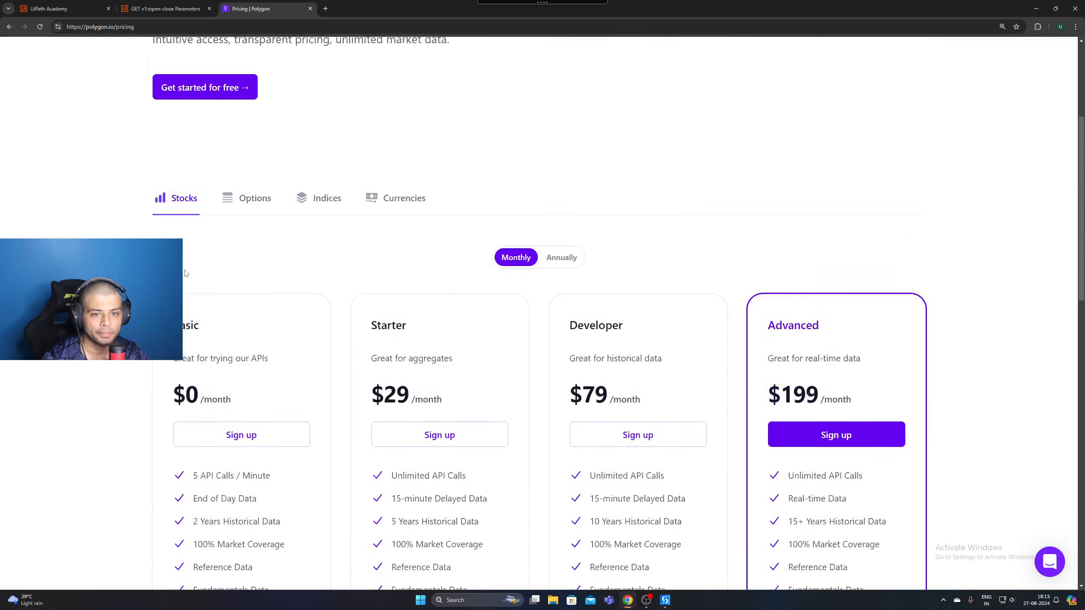
Open the Polygon account dashboard and review the individual-use Stocks subscription plans
click(209, 139)
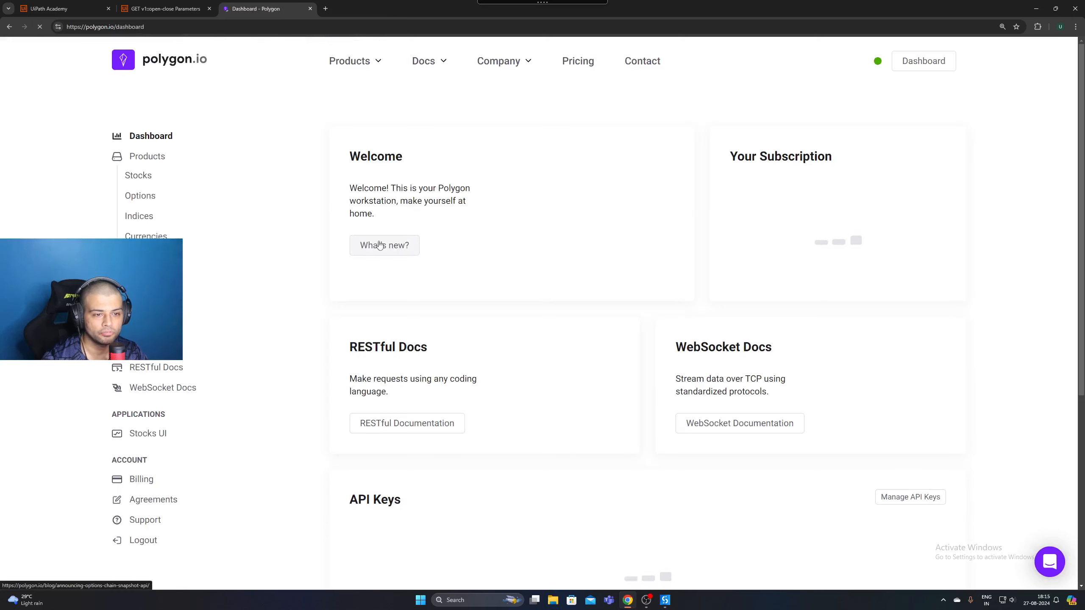
click(138, 176)
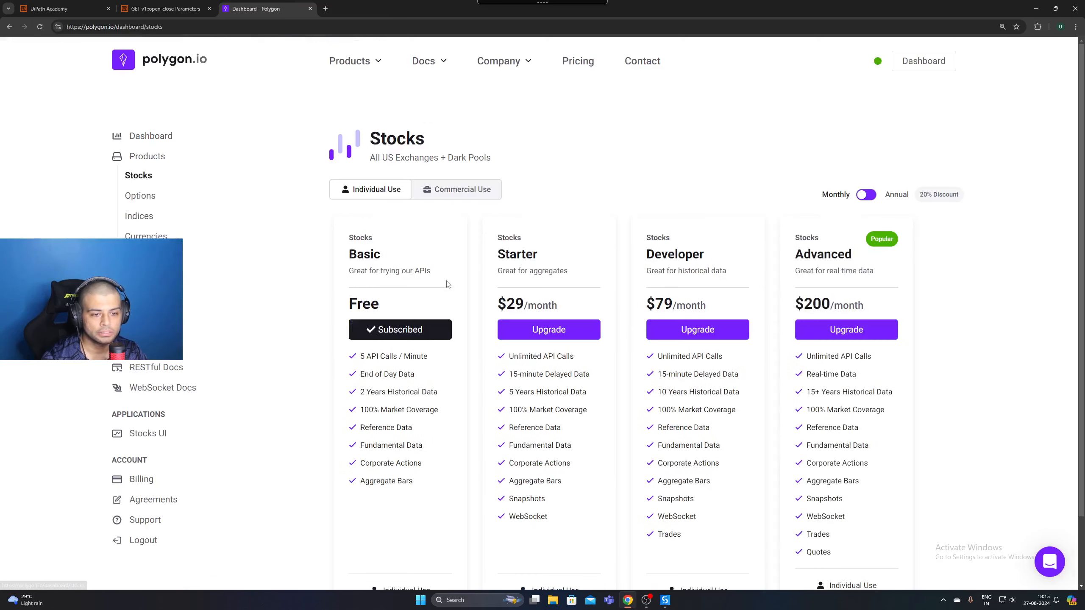
scroll(436, 433, down, 2)
scroll(436, 433, up, 2)
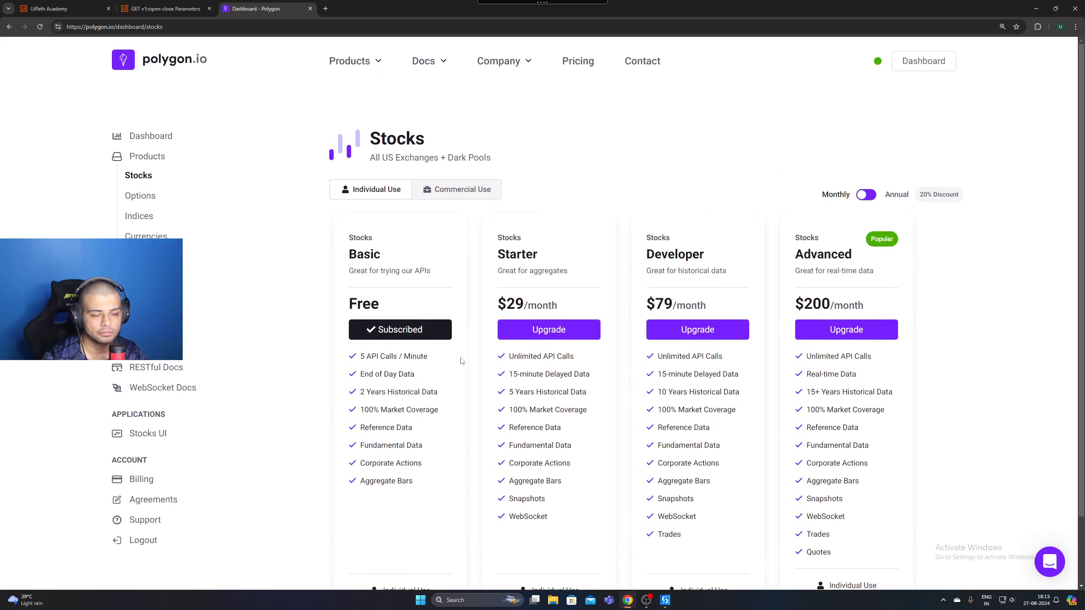
View Polygon's Education page and its expert call booking page, and close both to return to the connector
mouse_move(354, 62)
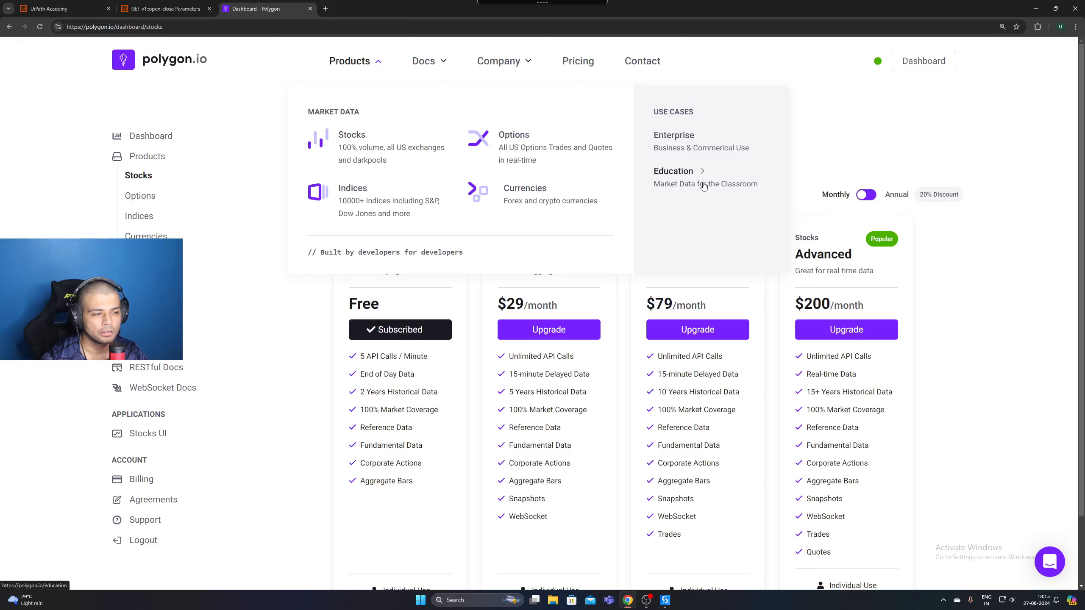
click(681, 186)
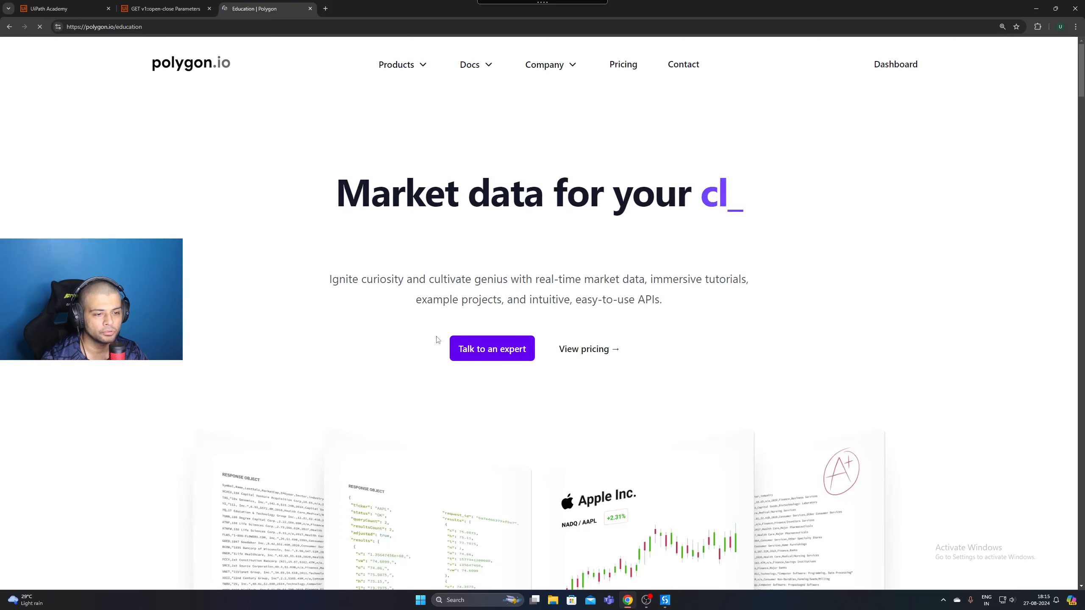
click(497, 348)
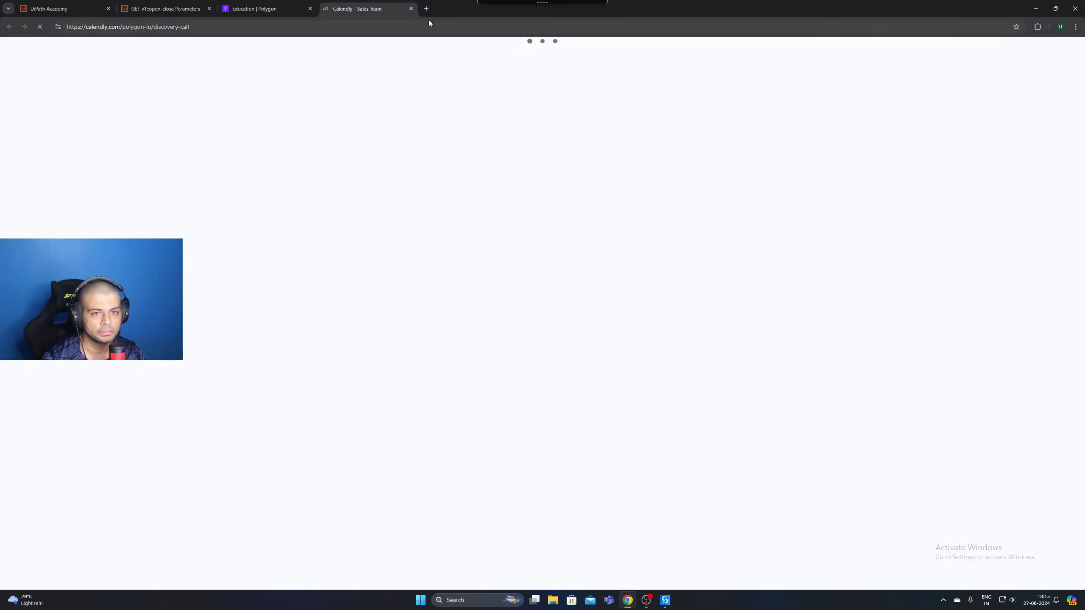
click(411, 8)
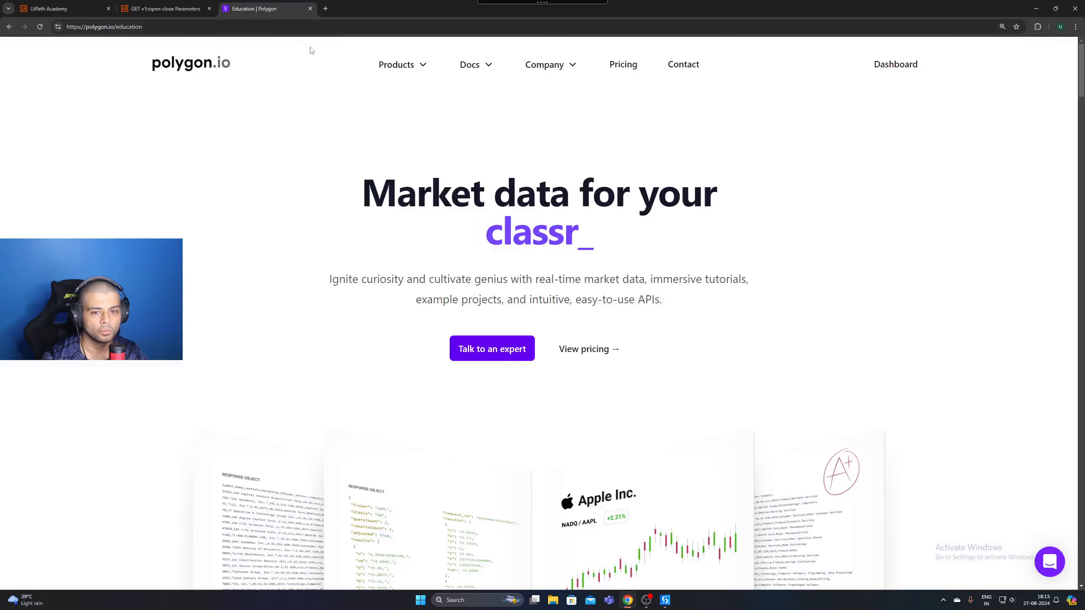
click(311, 9)
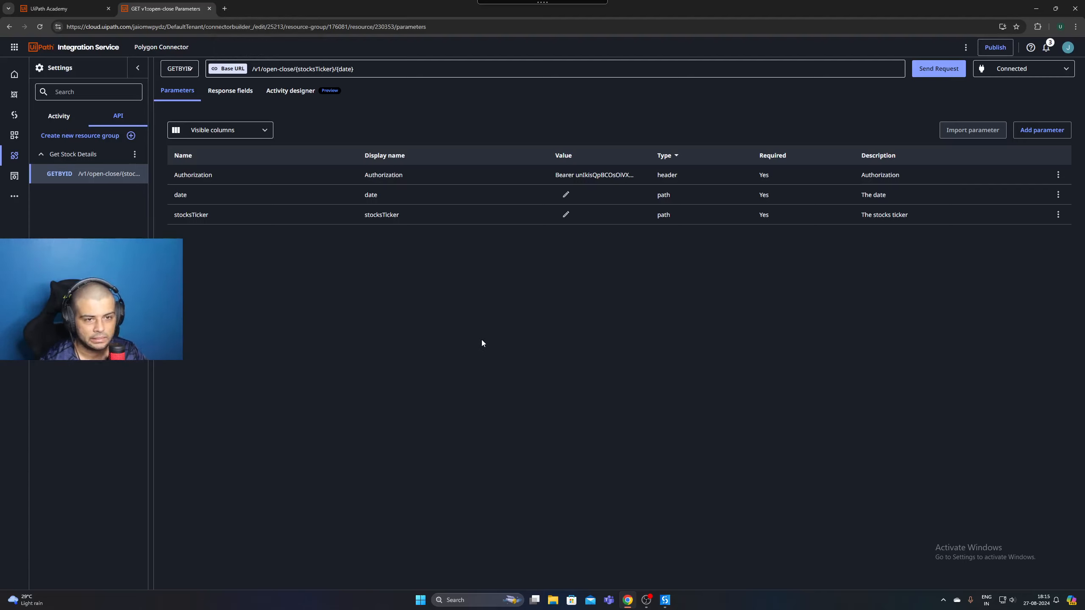
click(990, 48)
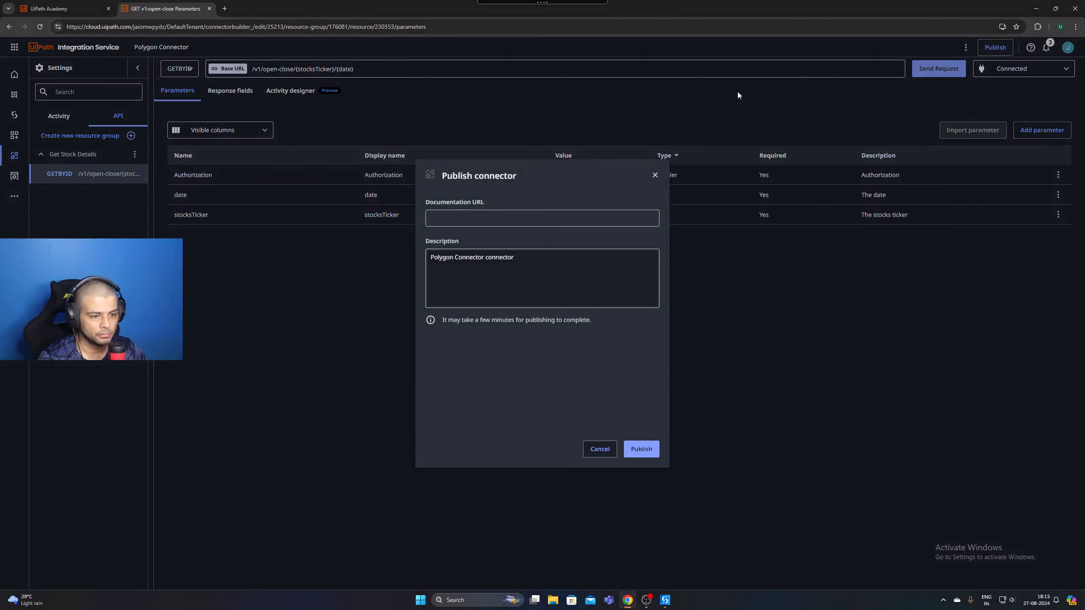
click(508, 221)
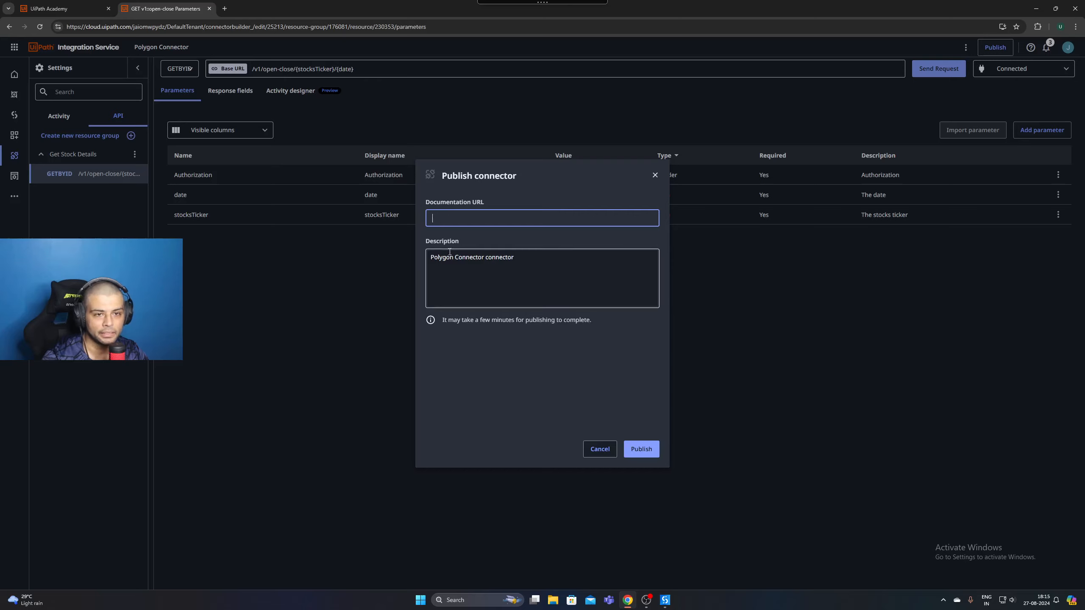
click(224, 8)
text(pol)
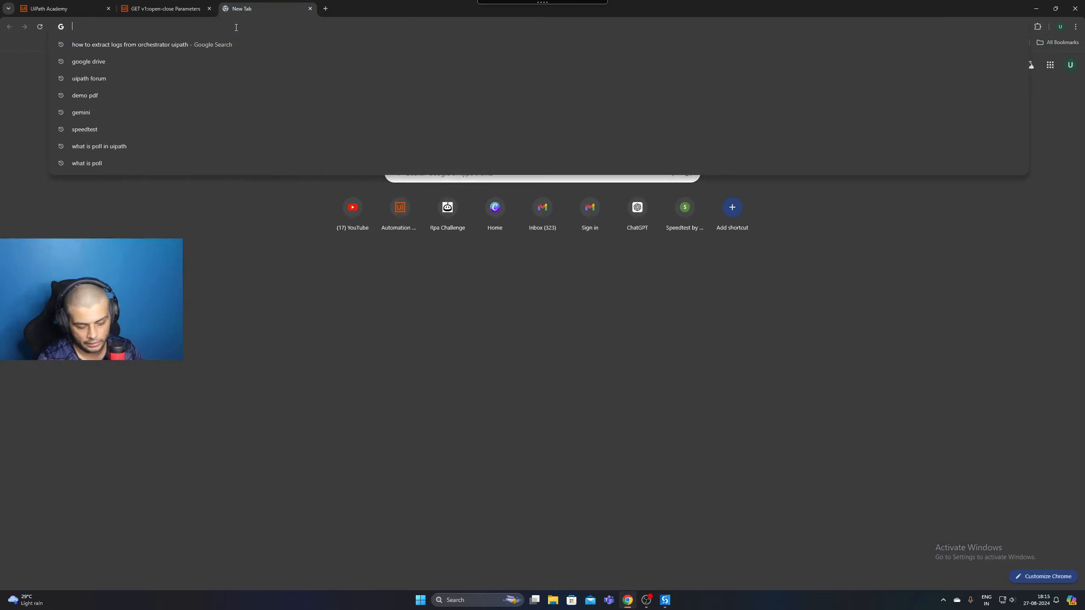
key(Return)
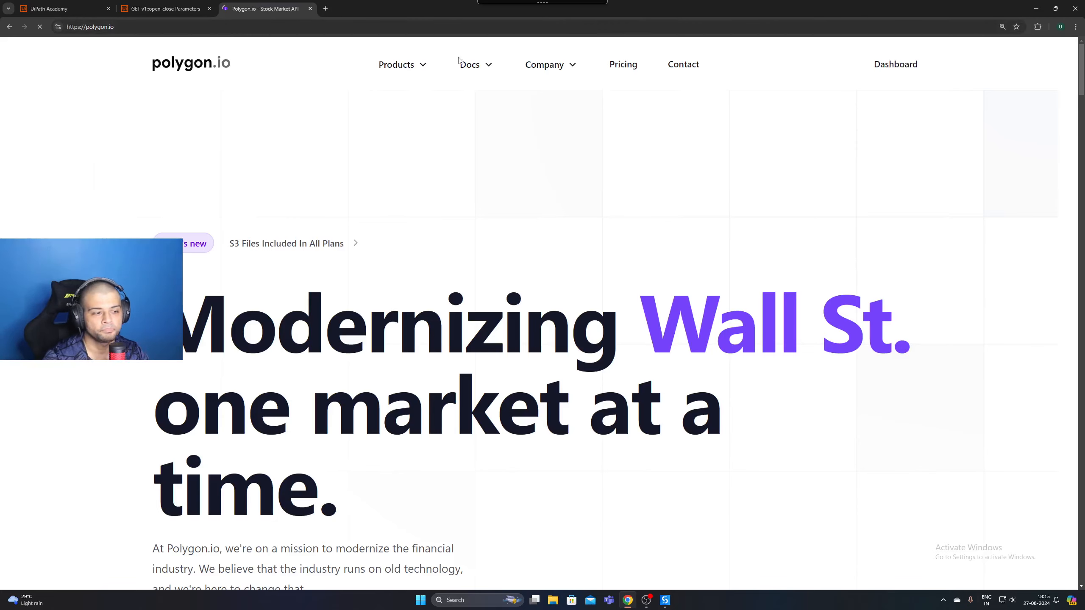
click(893, 65)
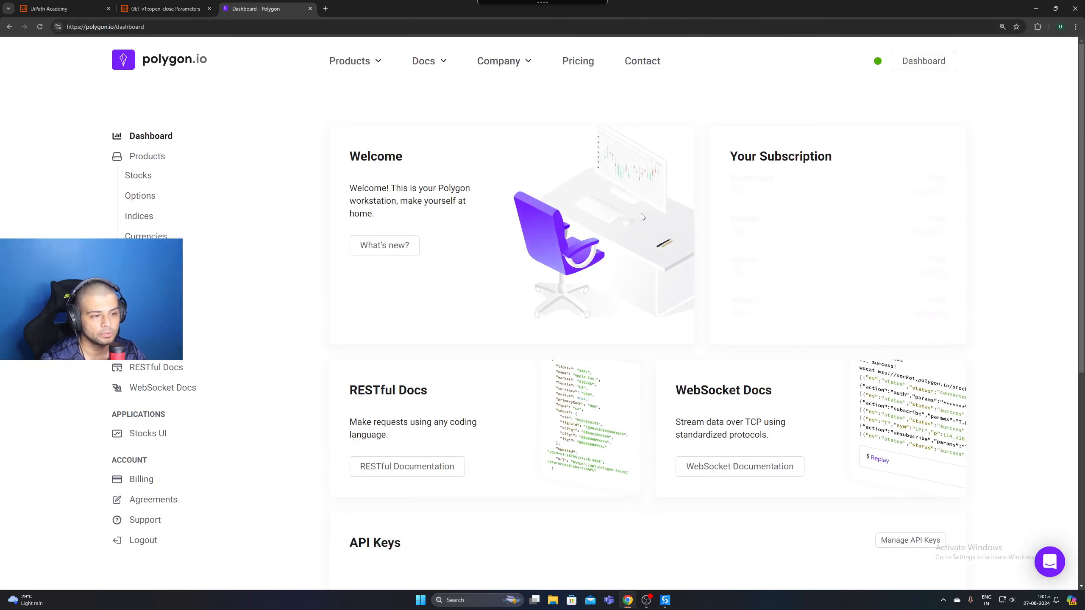
click(158, 26)
key(ctrl+c)
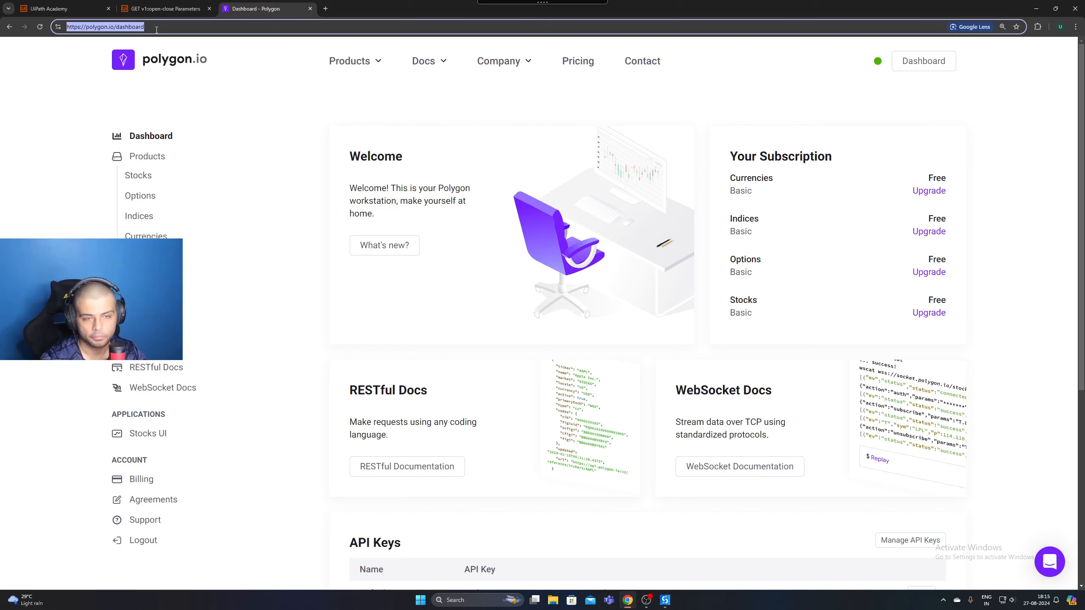
click(163, 8)
key(ctrl+v)
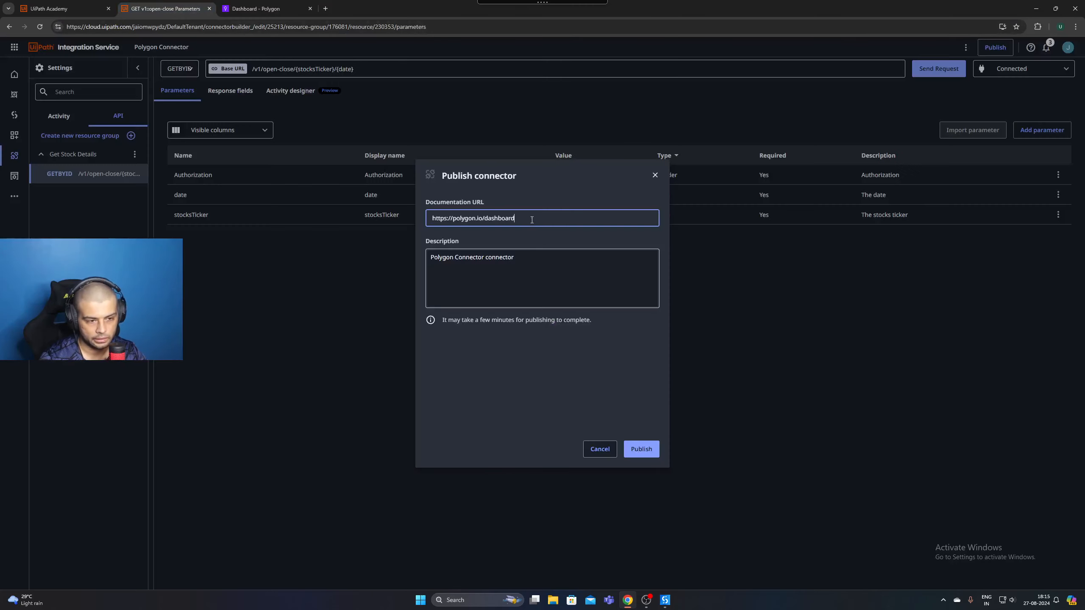
click(645, 449)
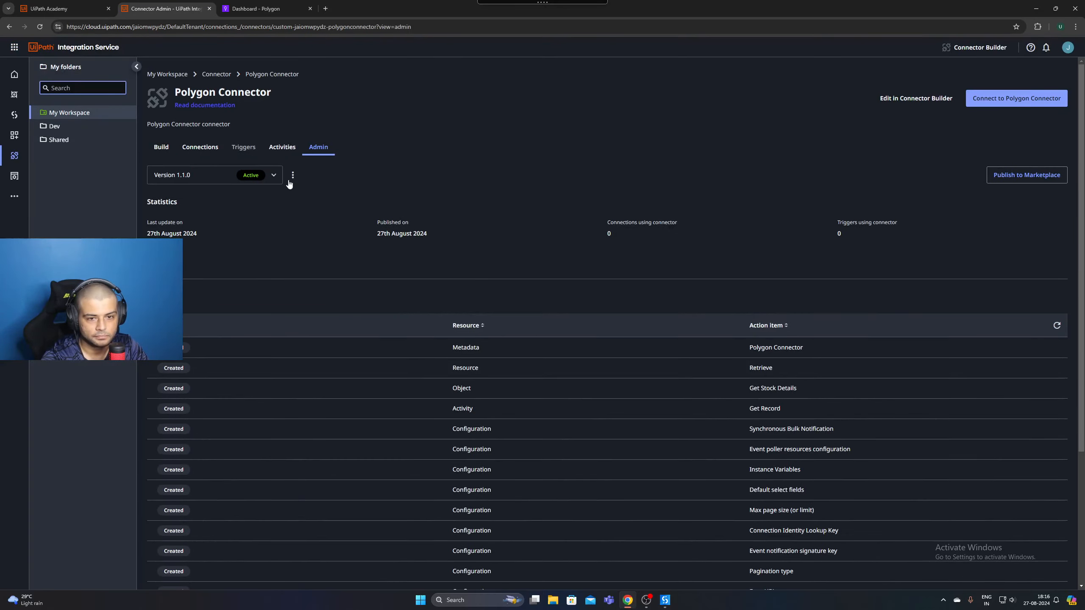
Search the Dev folder's connectors for "pol"
click(81, 126)
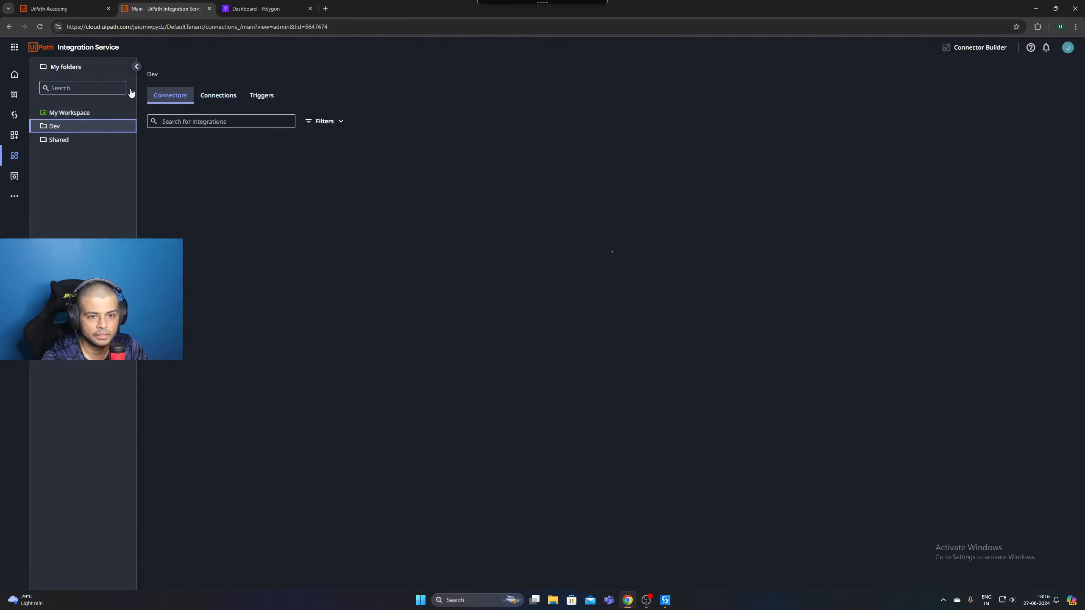
click(234, 122)
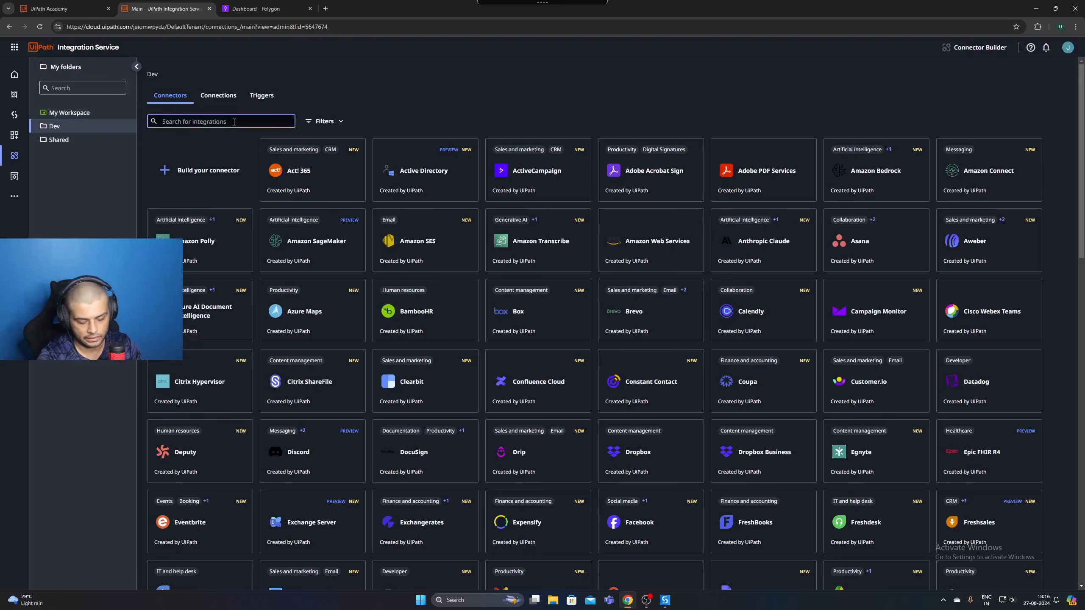
text(pol)
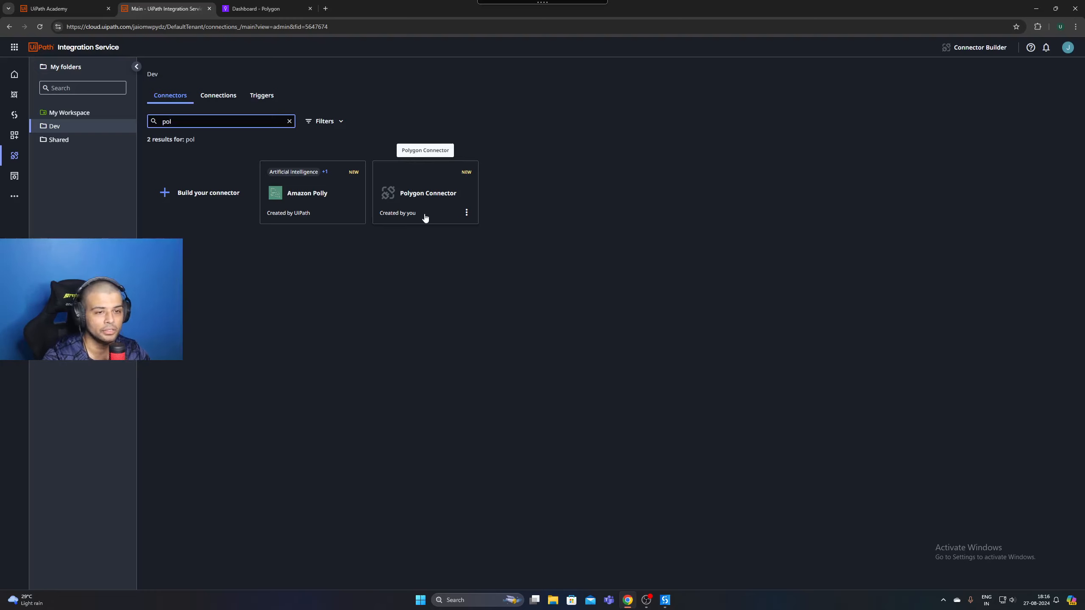
Switch to UiPath Studio and create a blank process named Chapter-109 with the description "Connector Builder-Demo"
click(664, 607)
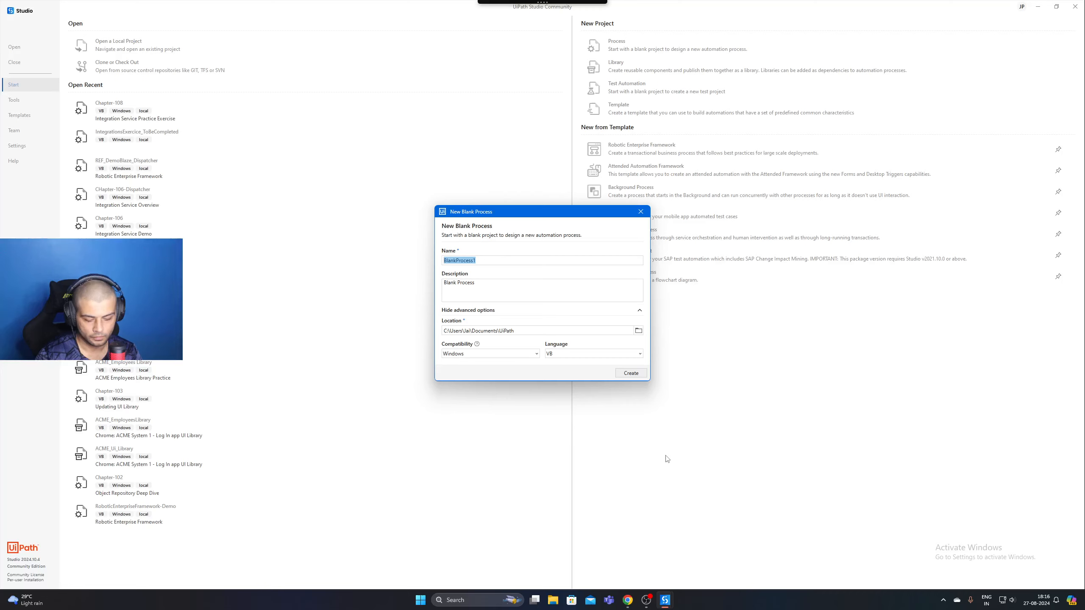
text(Cha[)
key(BackSpace)
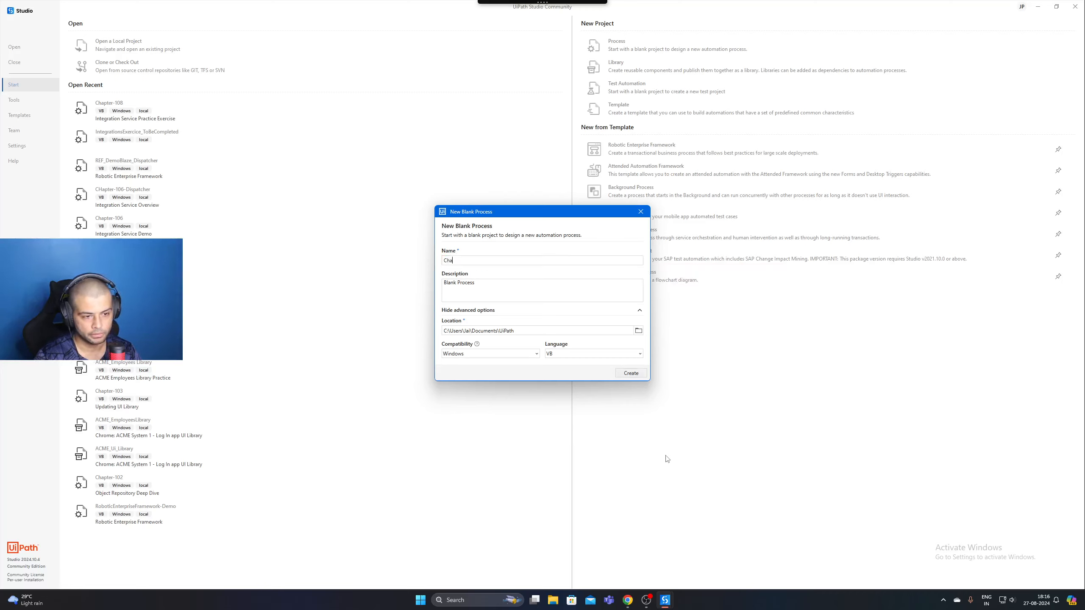
text(pter-109)
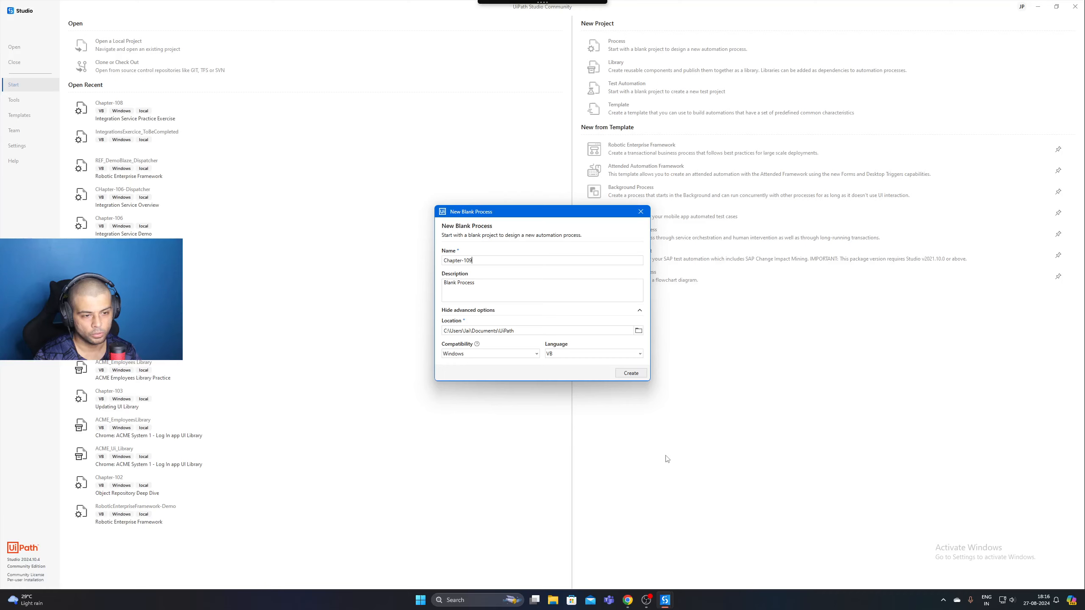
drag(475, 284, 350, 288)
key(BackSpace)
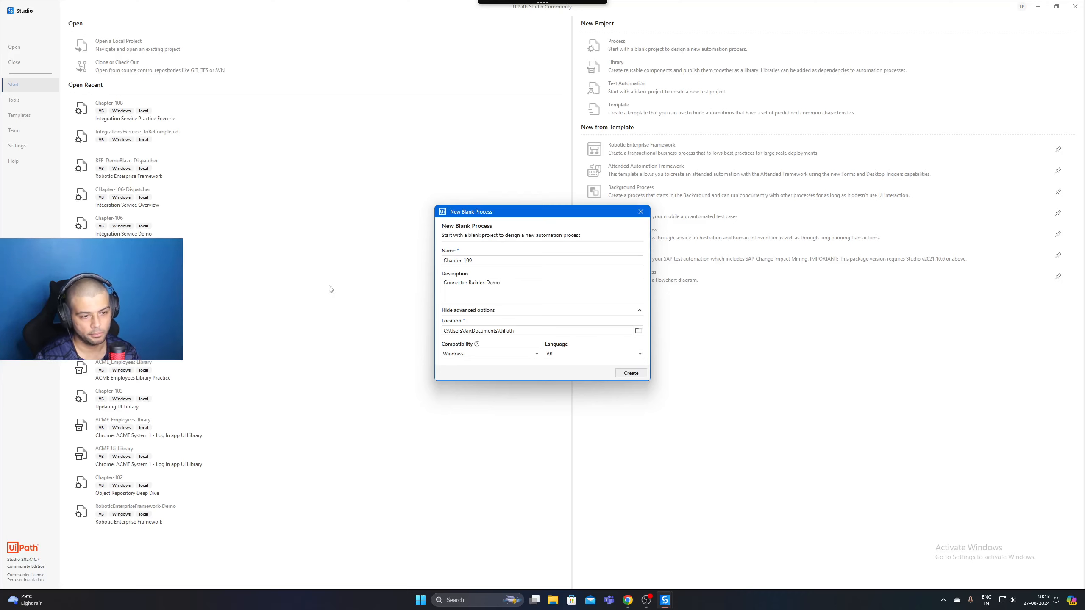
click(625, 373)
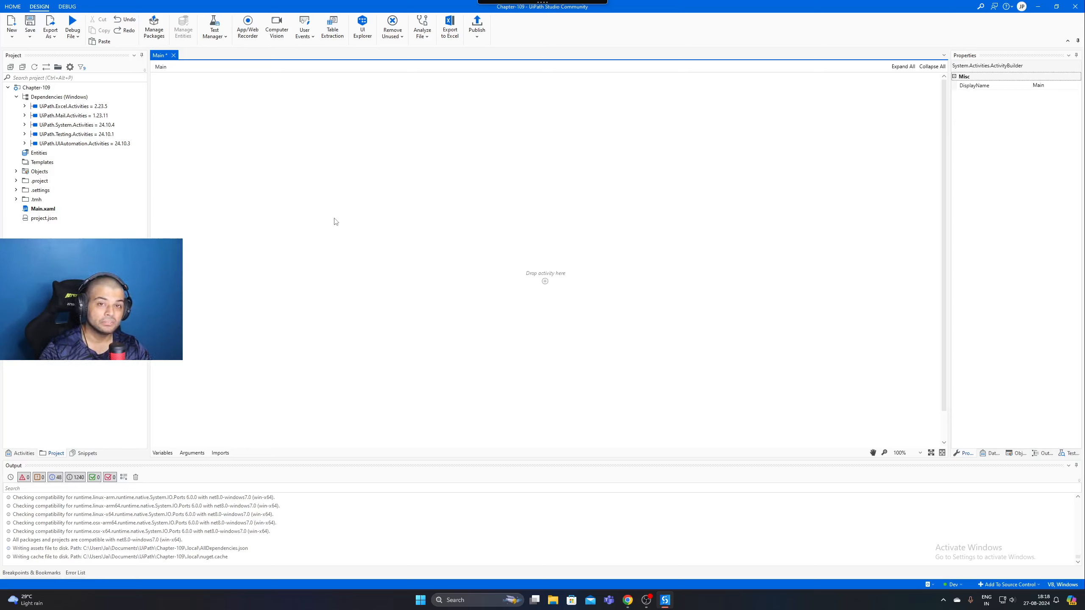
Search all available packages for "connector builder" and restrict the results to UiPath Only
click(157, 39)
click(381, 237)
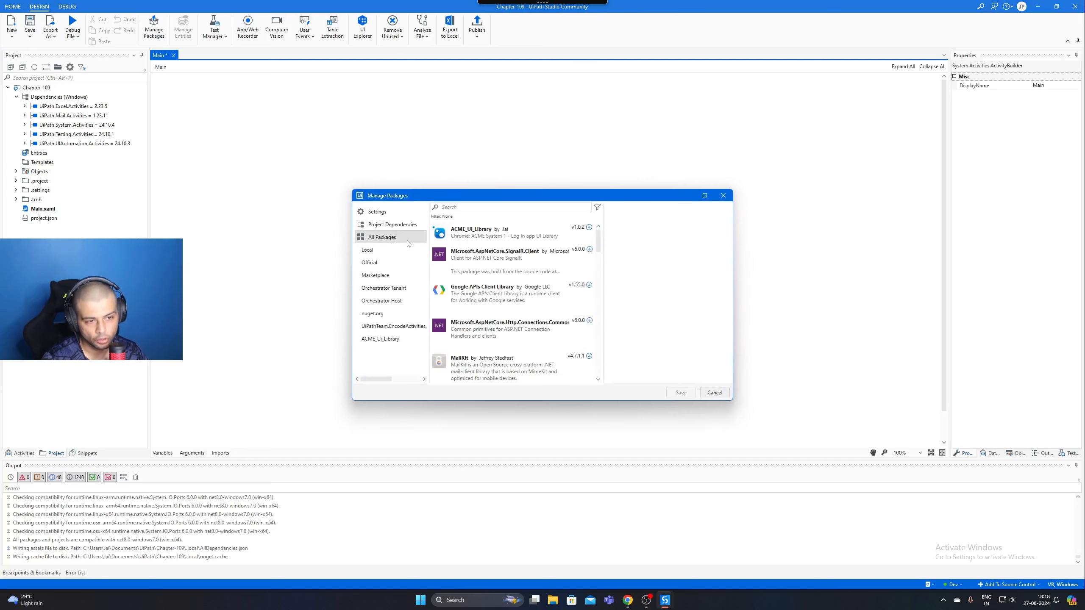
click(523, 208)
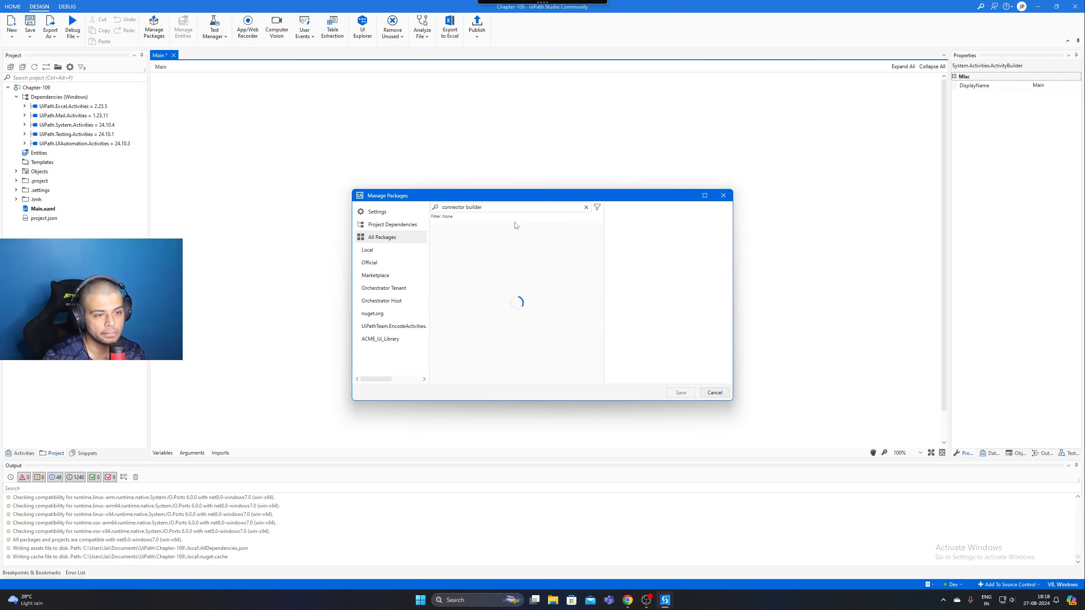
click(595, 211)
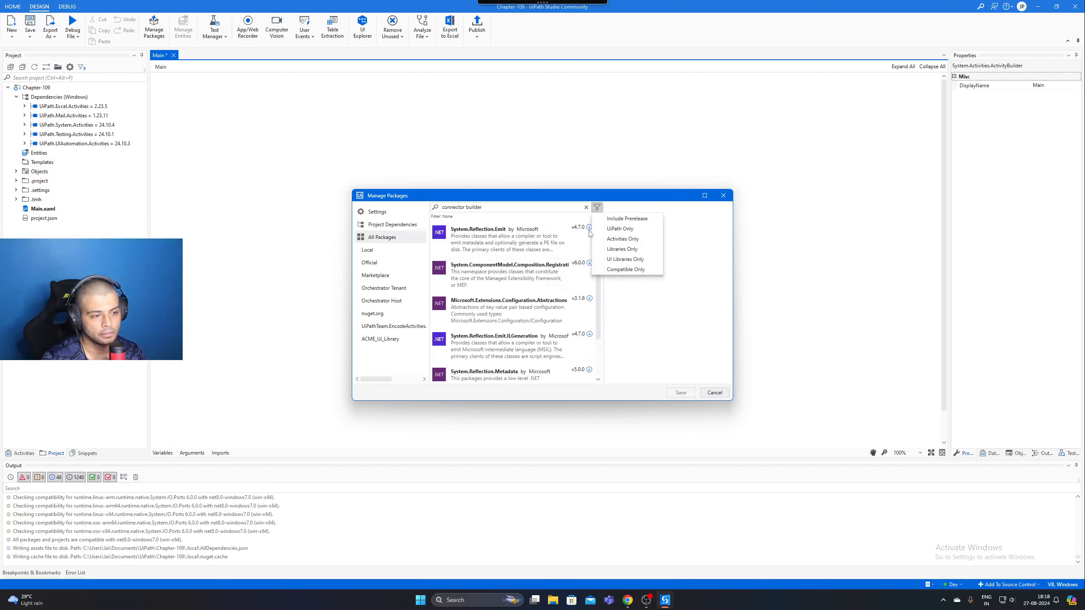
click(645, 330)
click(599, 210)
click(620, 229)
click(659, 318)
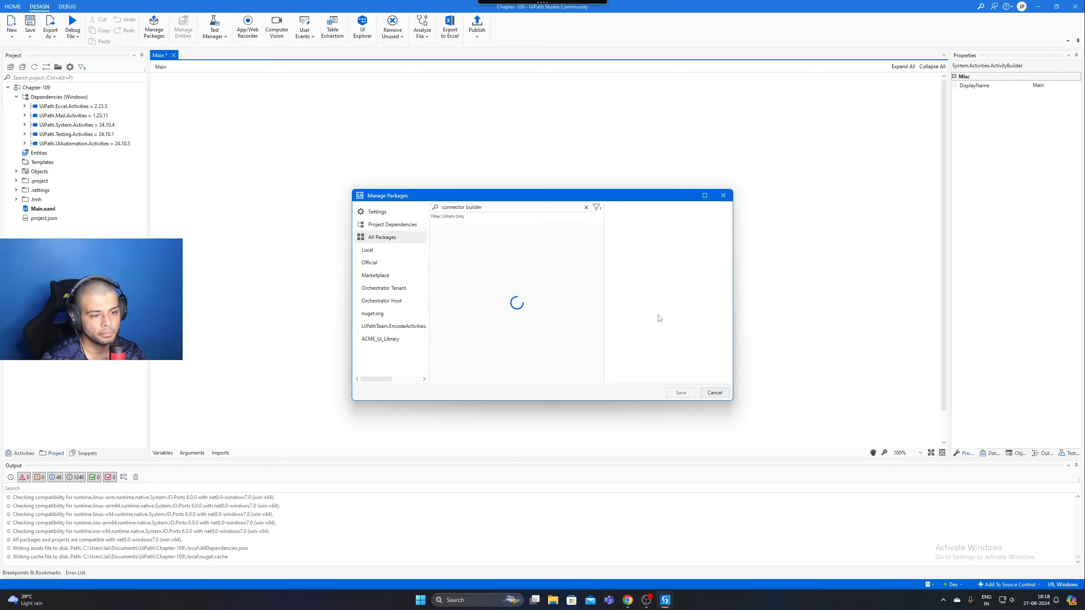
Try the Compatible Only filter on the package search, remove it, and look through the unfiltered results
click(597, 207)
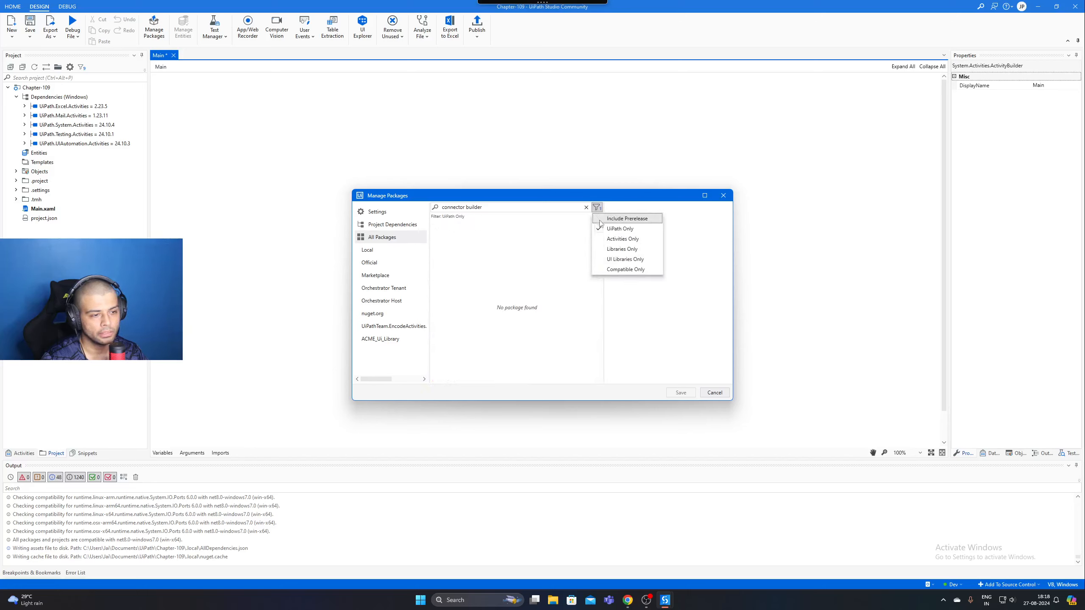
click(625, 269)
click(635, 334)
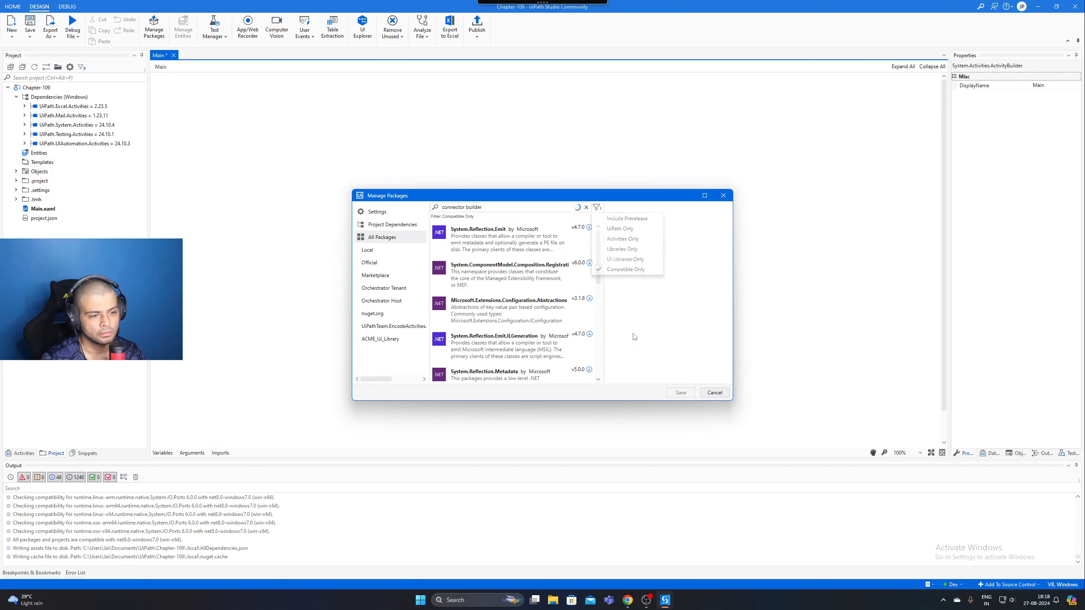
click(597, 207)
click(615, 272)
click(539, 317)
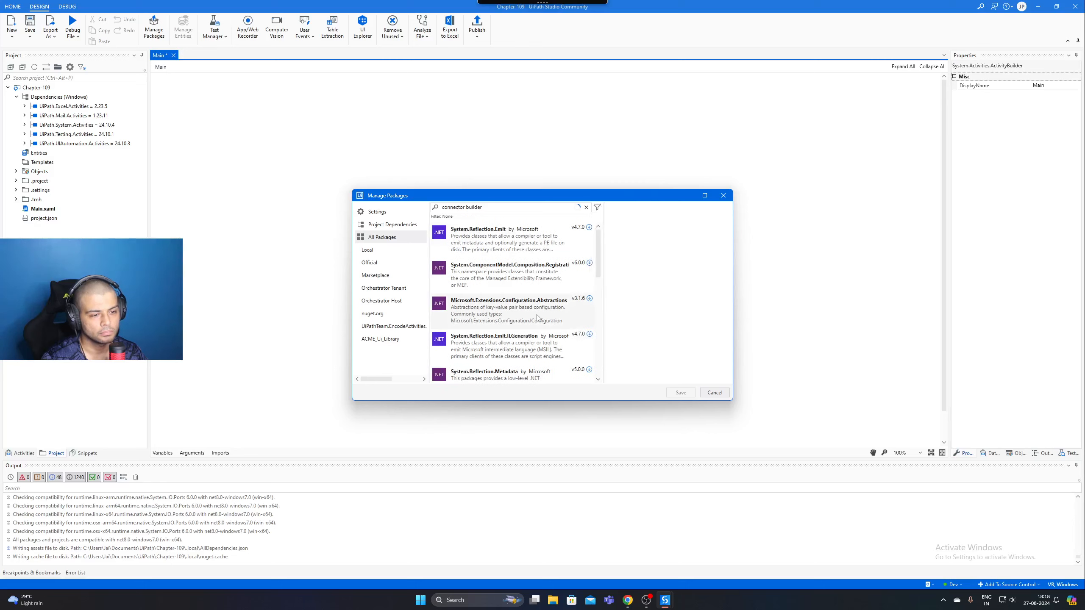
scroll(539, 316, down, 9)
scroll(540, 316, down, 6)
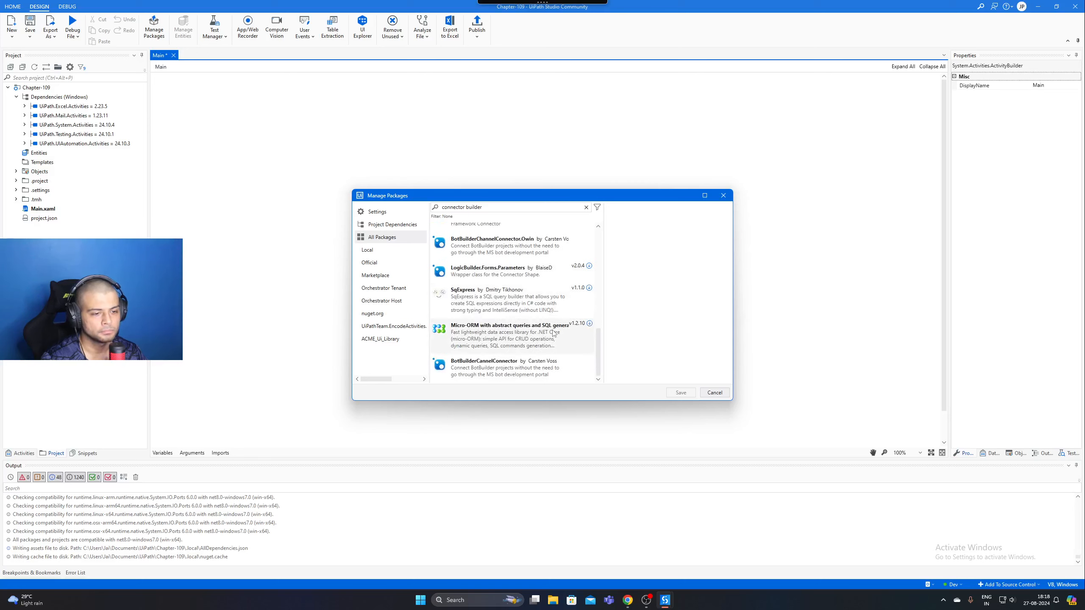
scroll(554, 334, up, 4)
Shorten the package search to "connector" and look through the listed packages
key(BackSpace)
key(BackSpace)
key(BackSpace)
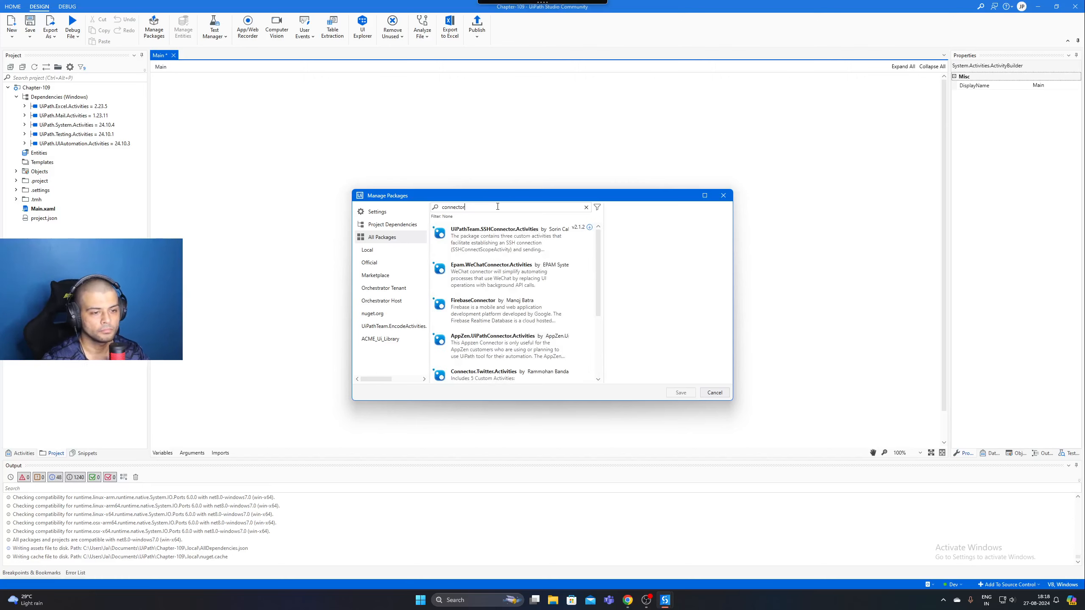
scroll(547, 276, down, 2)
scroll(545, 282, down, 3)
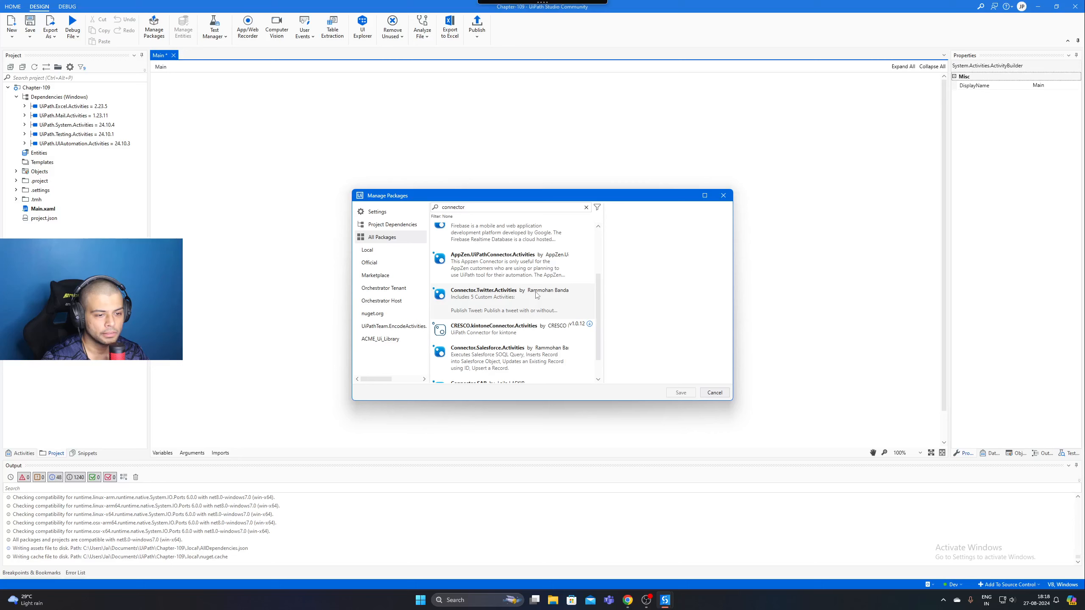
scroll(537, 295, down, 6)
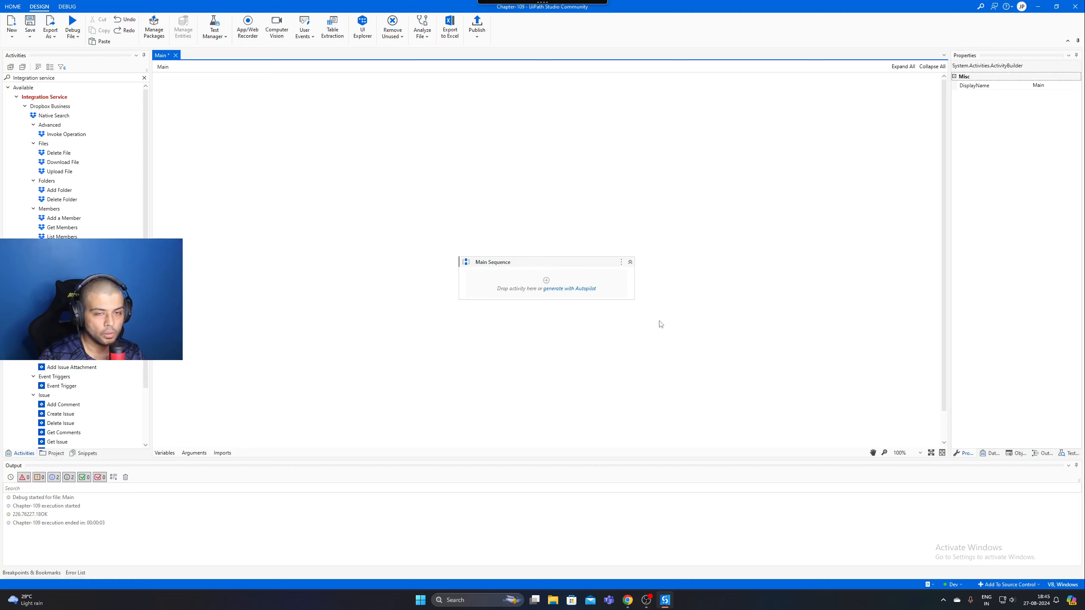
Check the project's dependencies for the Integration Service Activities package and close the package manager without changes
click(153, 33)
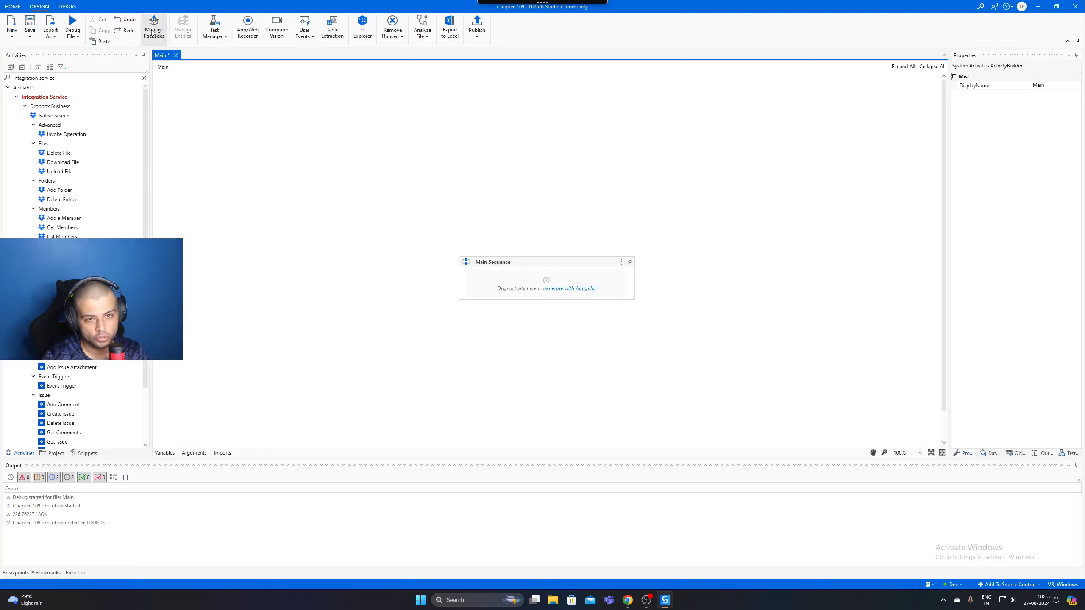
click(384, 237)
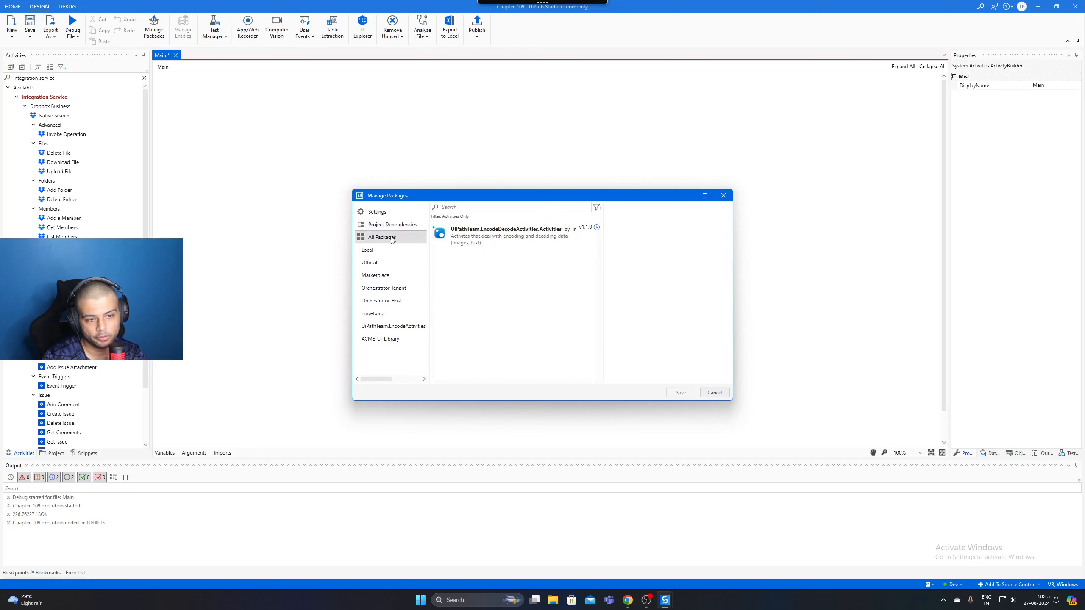
click(391, 224)
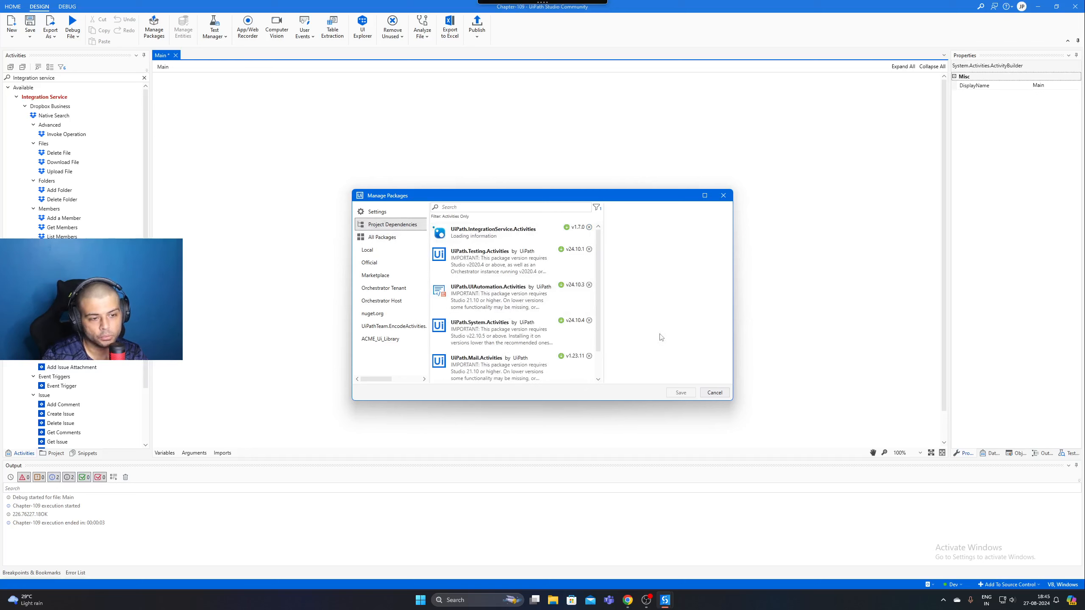
scroll(541, 327, down, 1)
scroll(539, 330, up, 2)
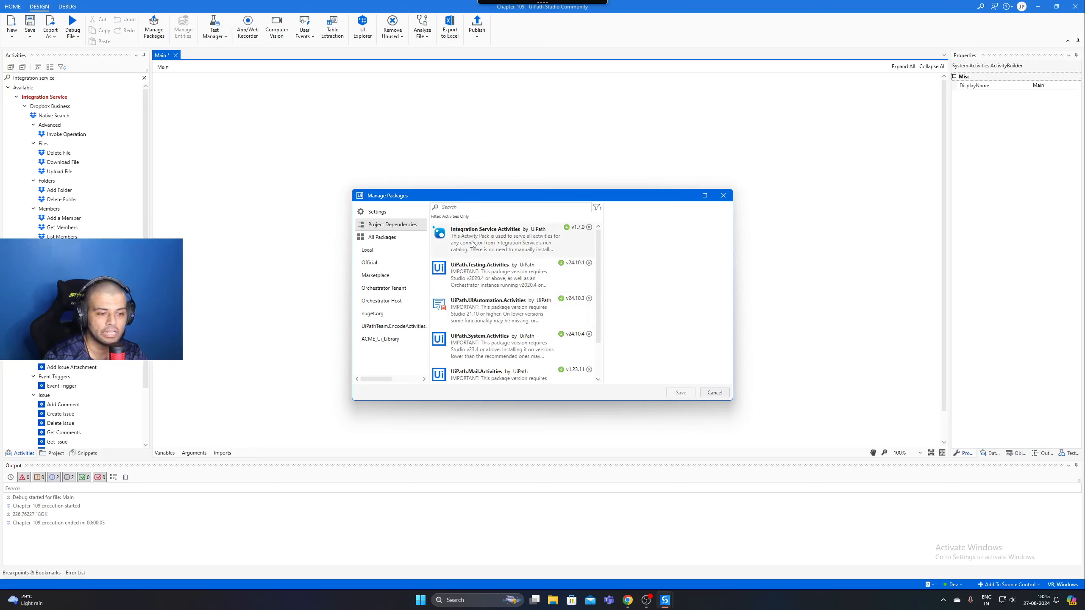
click(715, 392)
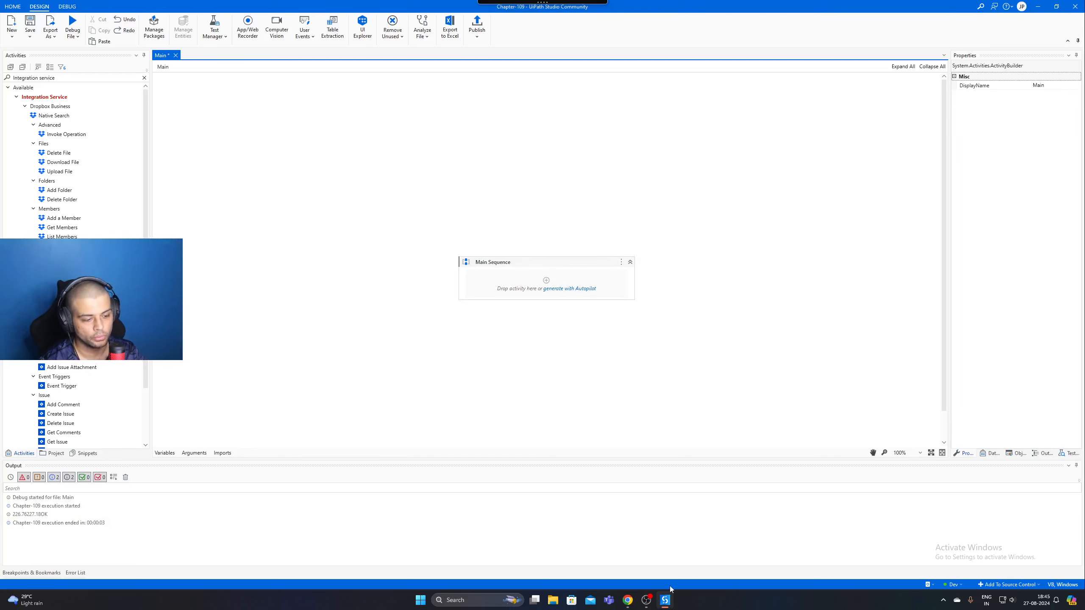
Switch to Integration Service in the browser, search the Dev connectors for "poly", and open Polygon Connector in Connector Builder
click(628, 600)
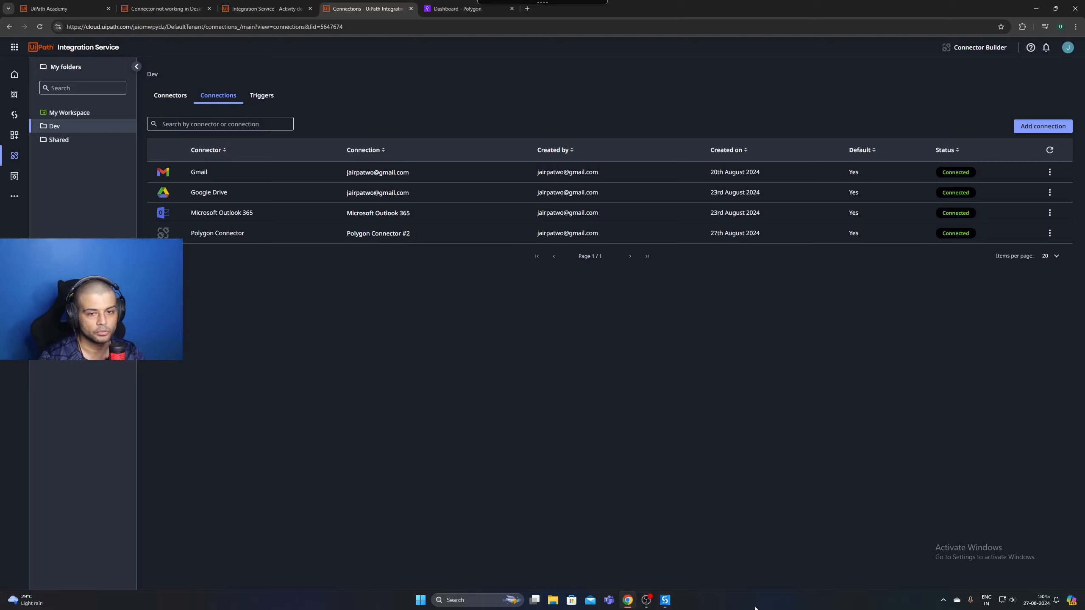
click(166, 98)
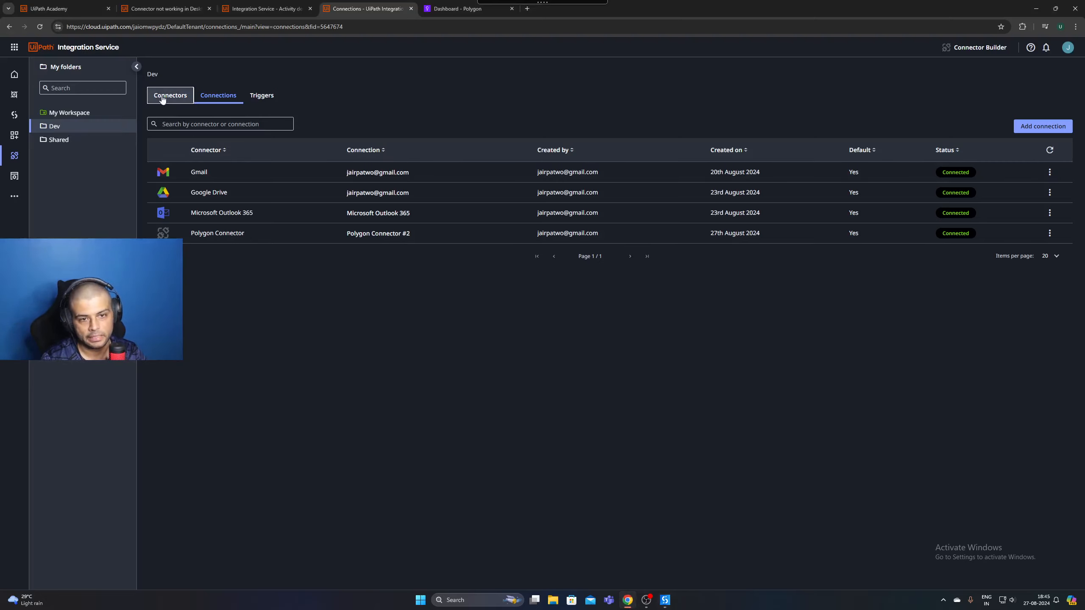
click(198, 121)
text(poly)
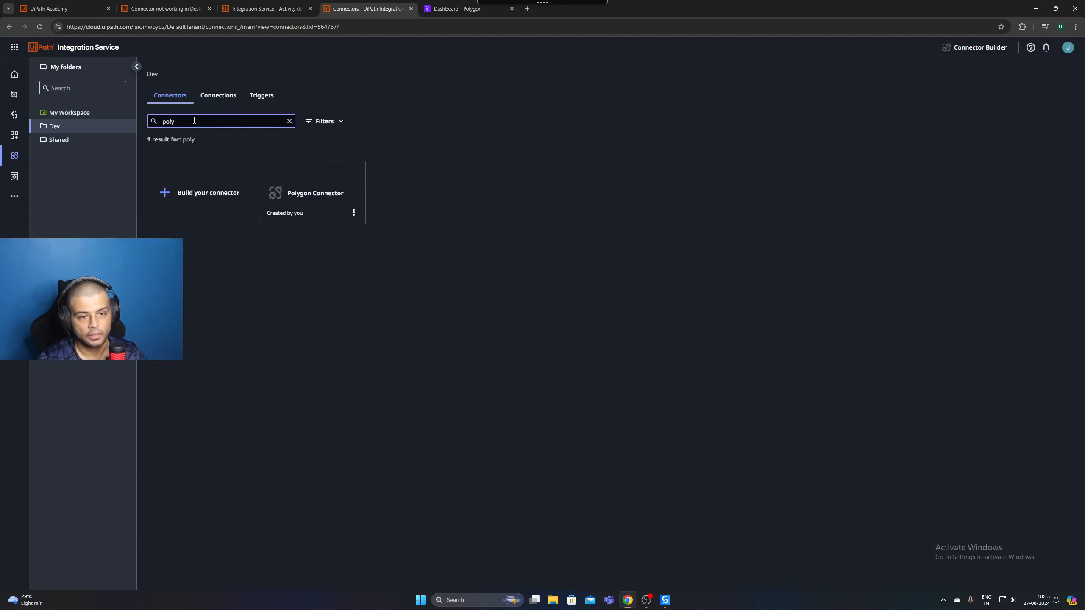
click(291, 191)
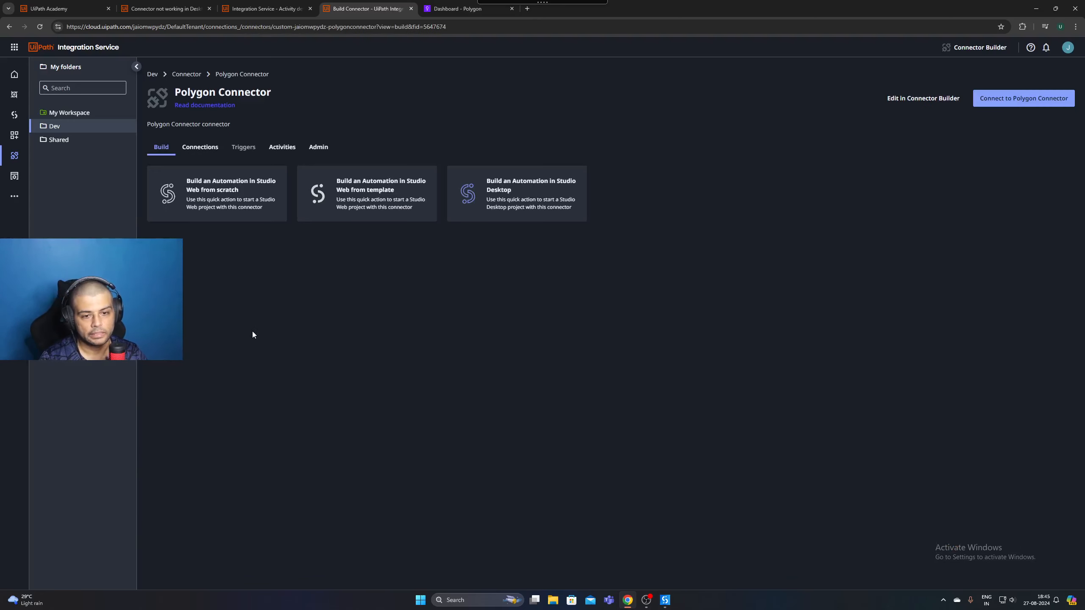
click(930, 105)
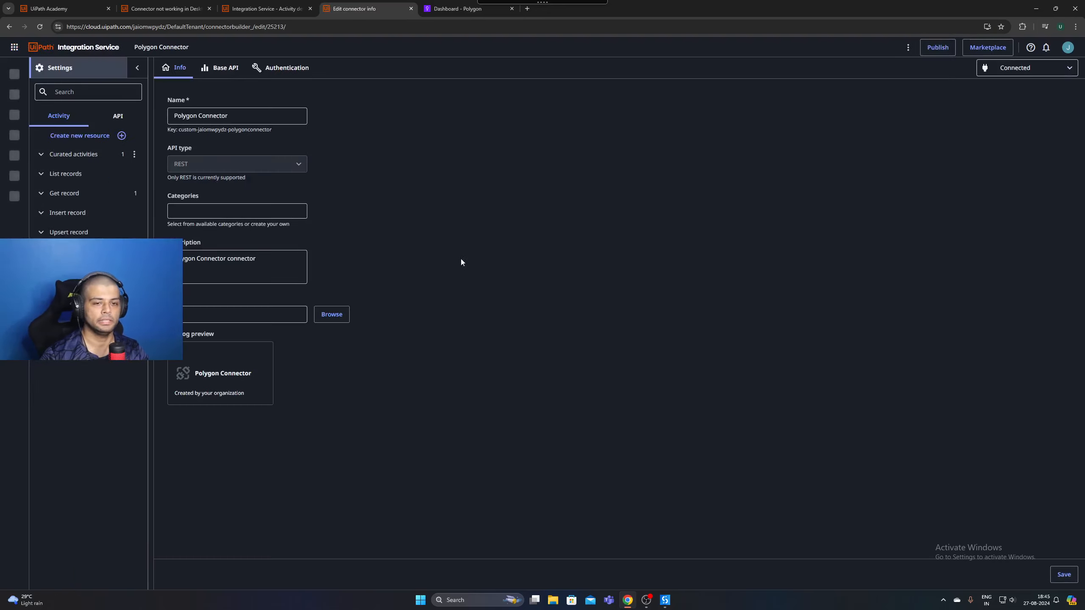
Review the connector's authentication and base API settings, and open the Get Stock Details resource's parameters
click(284, 68)
click(220, 67)
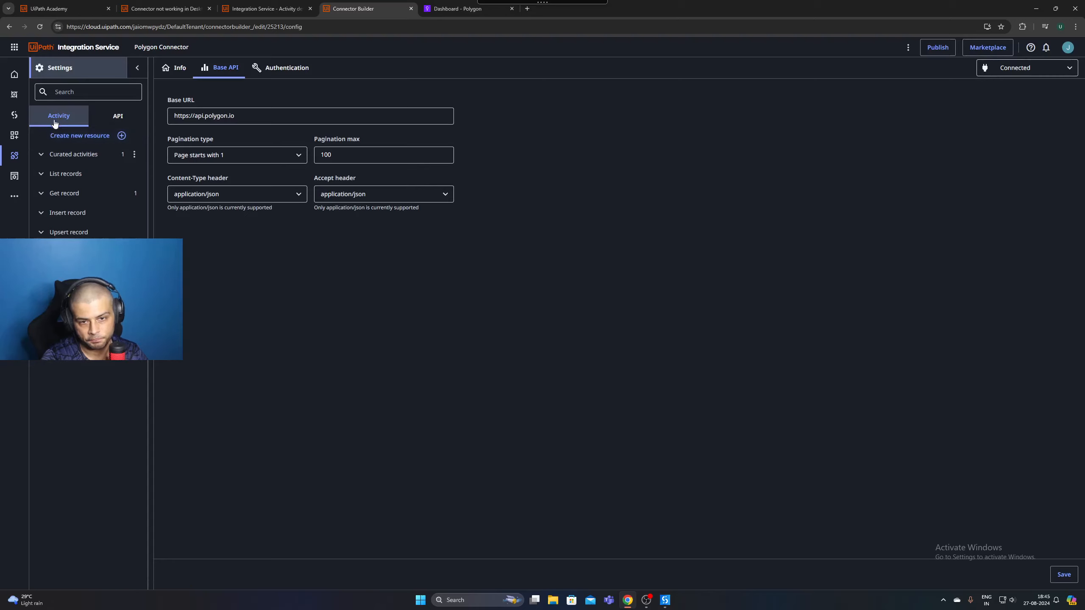
click(45, 194)
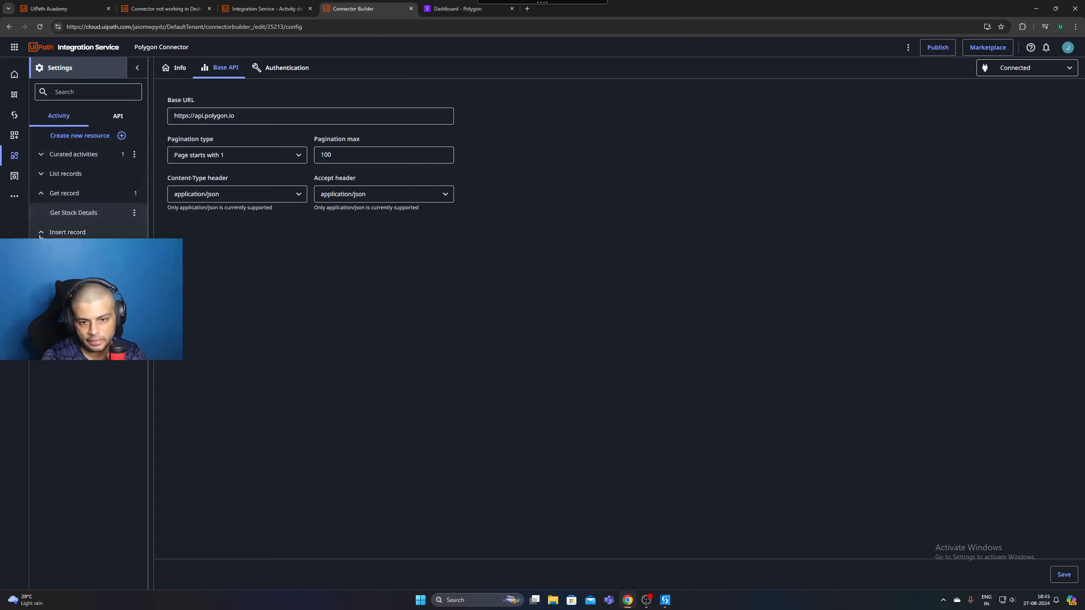
click(57, 215)
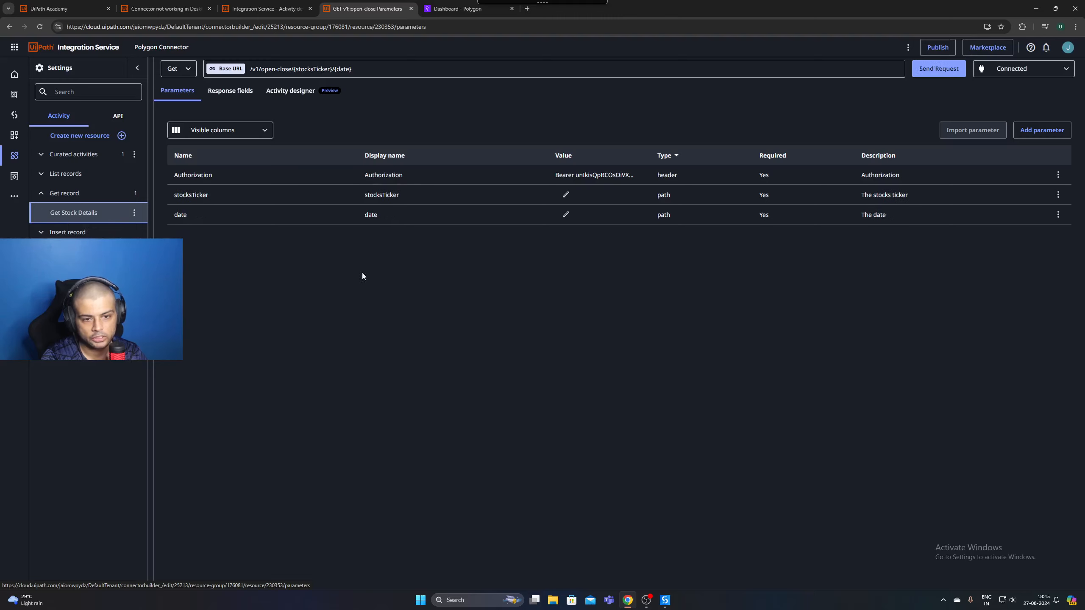
Examine the Get Stocks activity's inputs and outputs in the Activity designer, and return to UiPath Studio
click(290, 98)
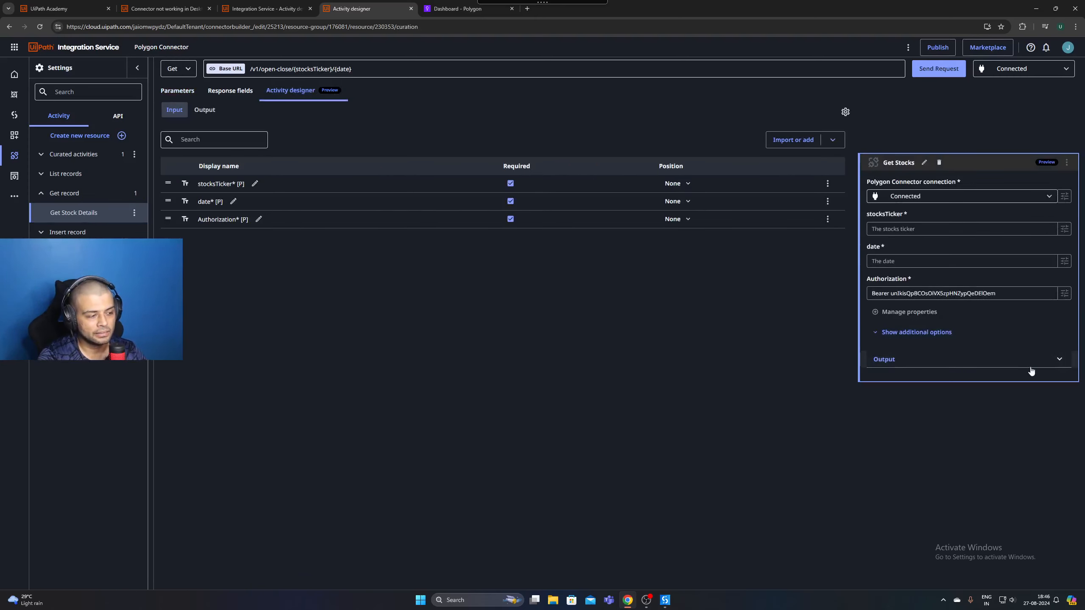
click(1058, 360)
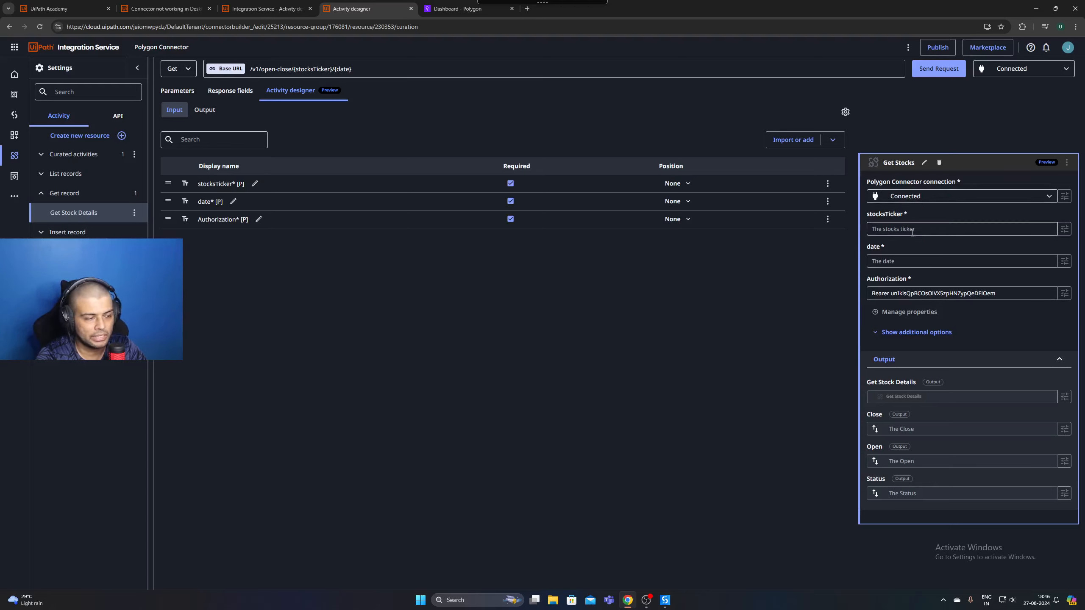
click(203, 111)
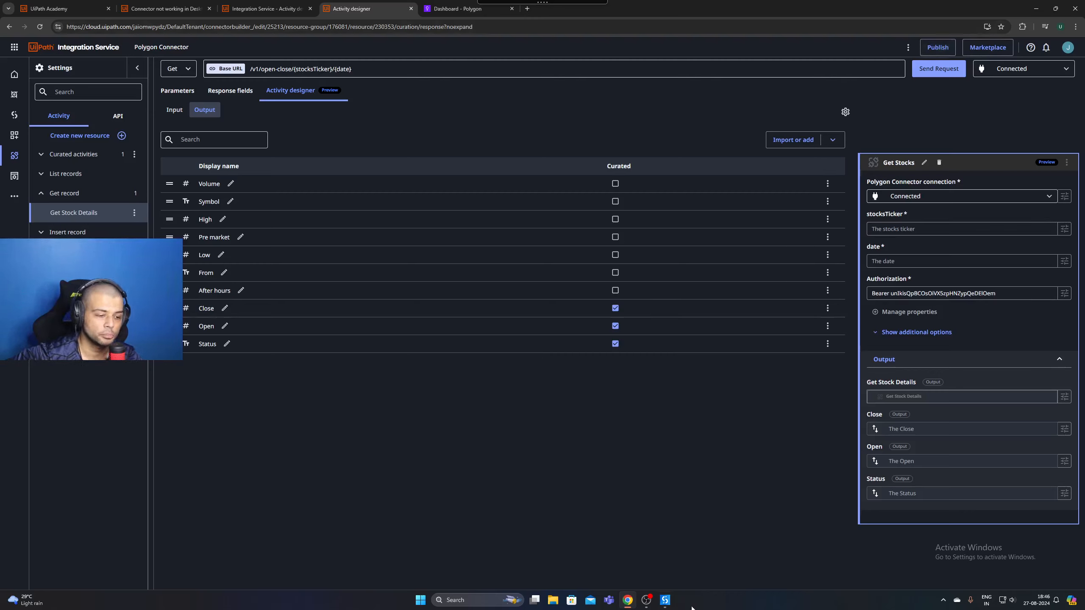
click(665, 600)
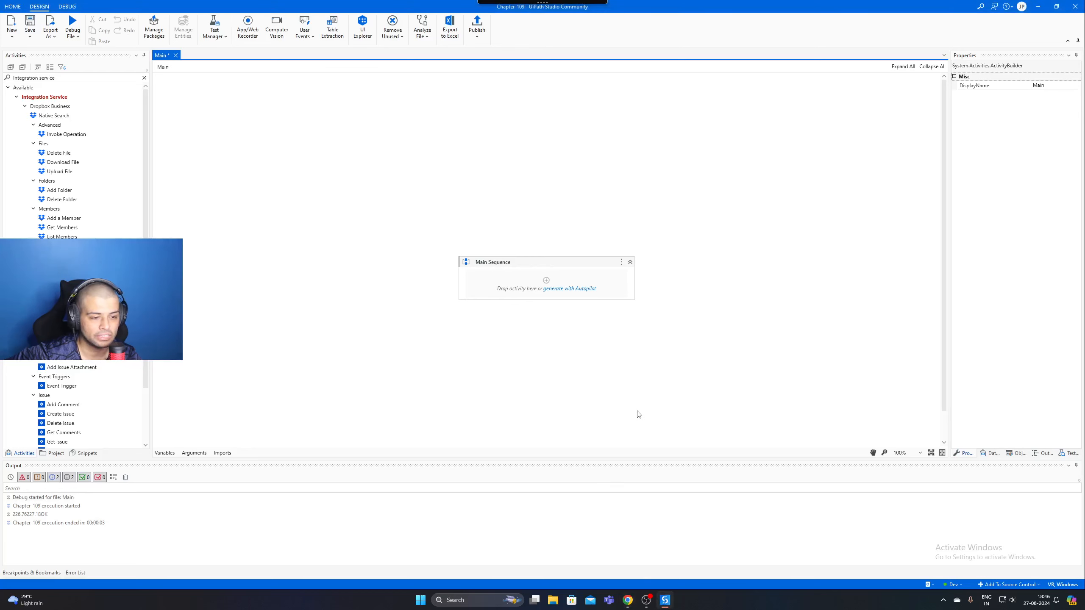
click(633, 600)
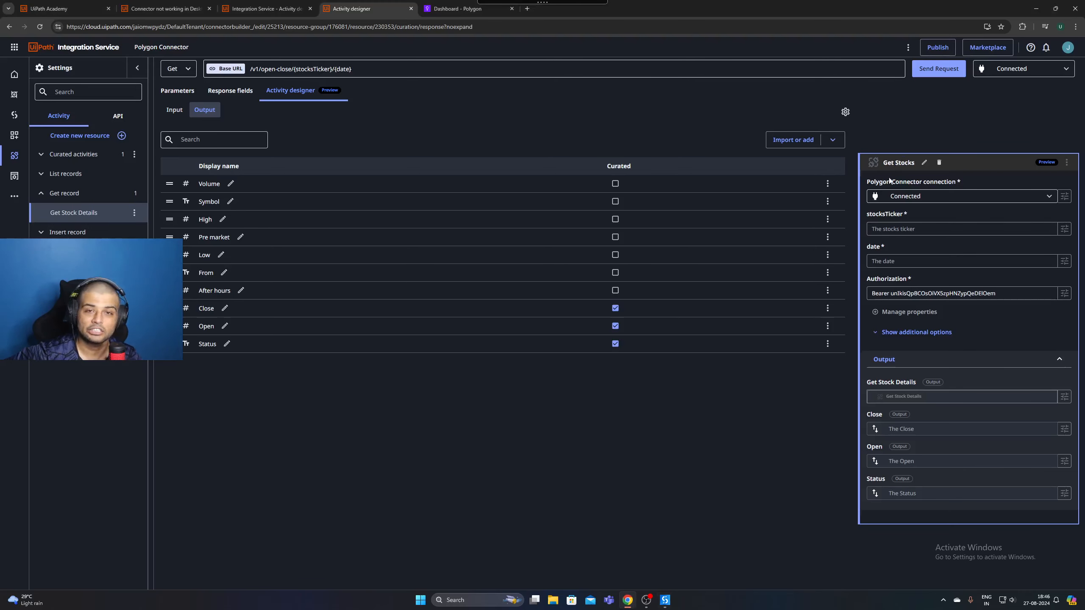
click(665, 600)
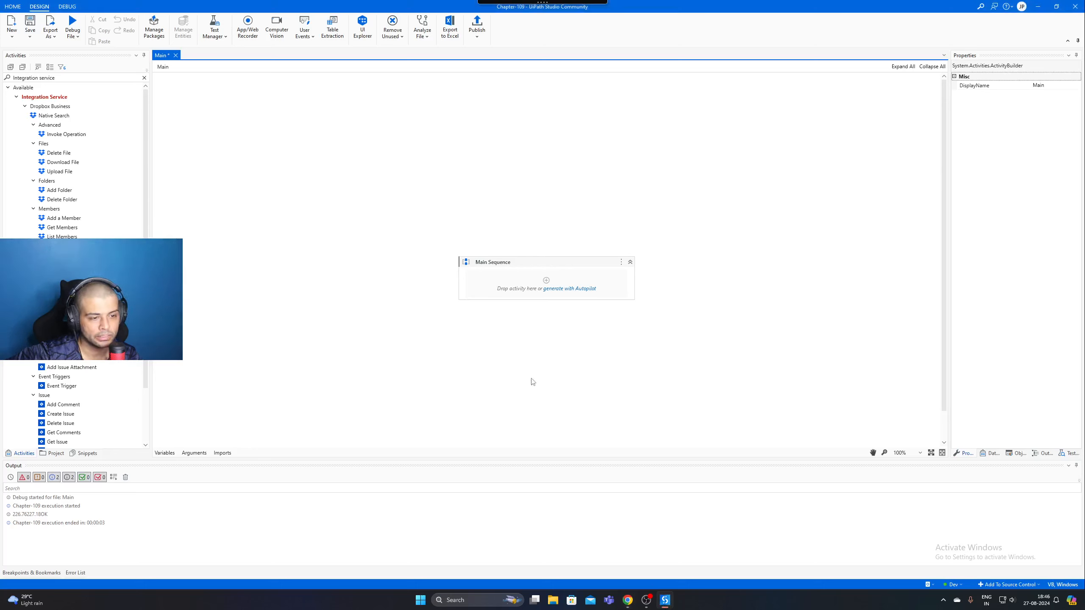
Add the Polygon Connector's Get Stocks activity to the Main Sequence and clear the Integration Service filter from the activities list
click(547, 282)
text(get stocks)
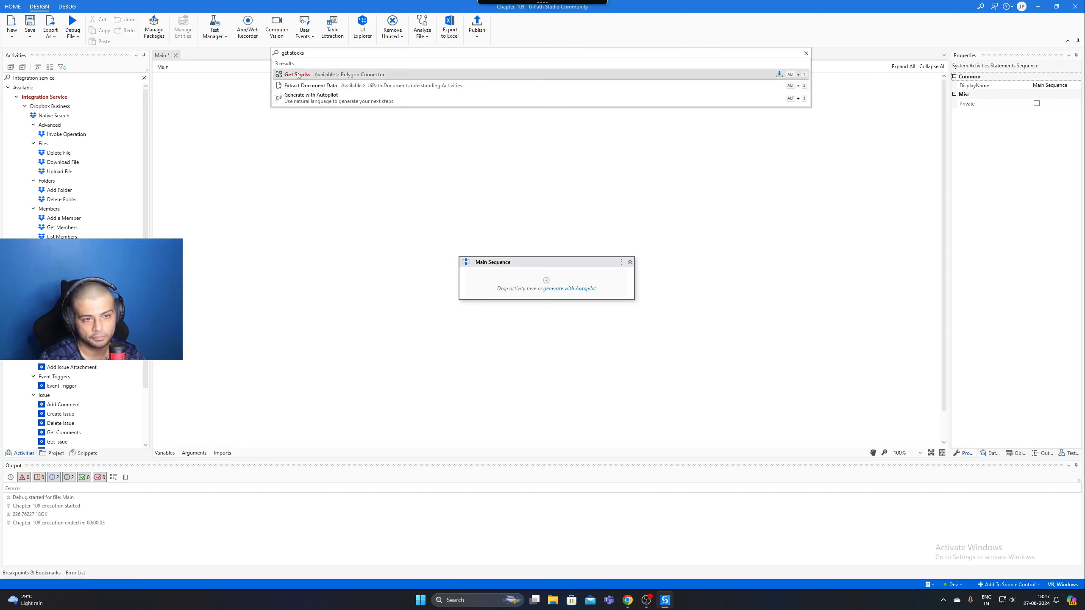
click(318, 76)
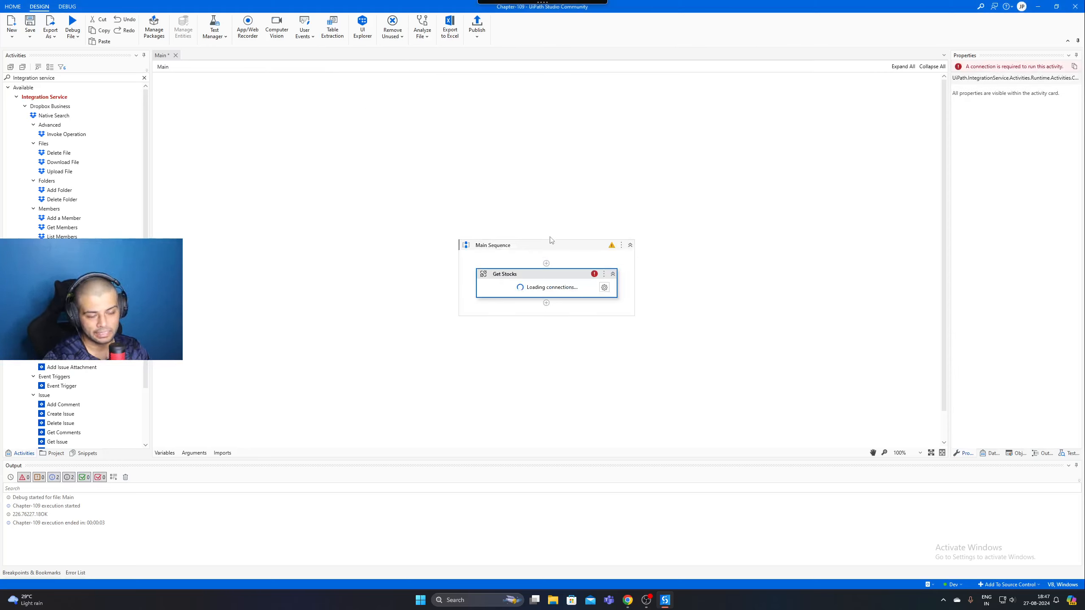
click(144, 78)
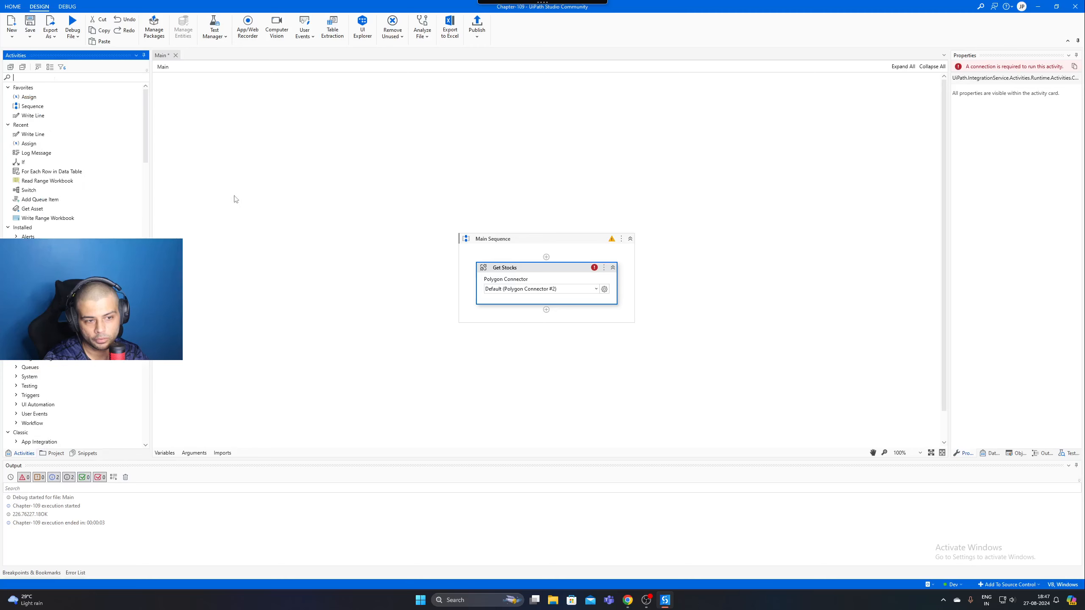
click(534, 371)
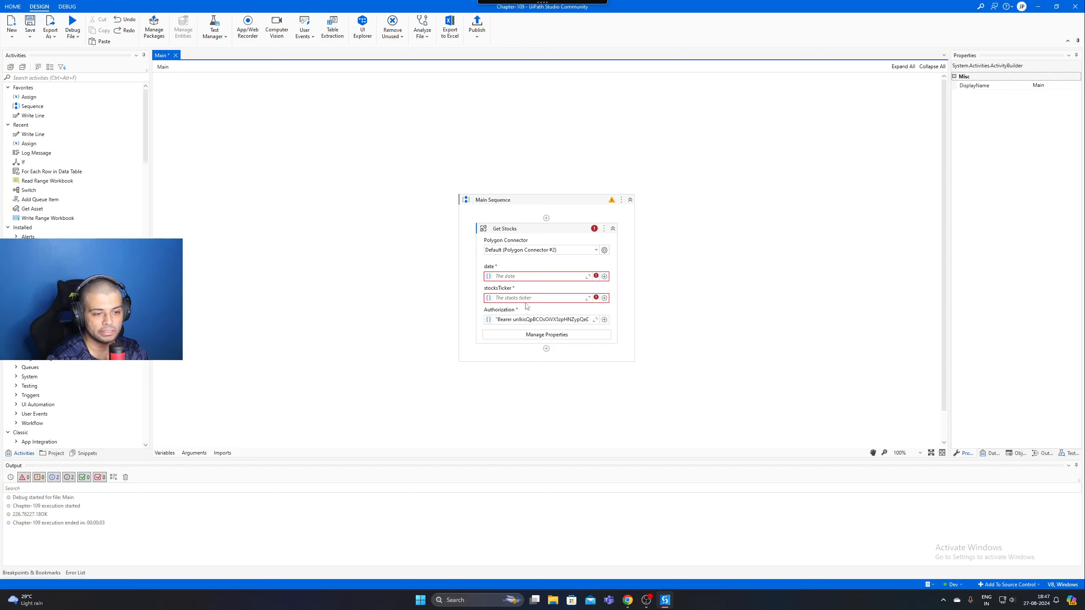
Exclude the Get Stock Details output from the Get Stocks activity's additional fields and save the selection
click(554, 231)
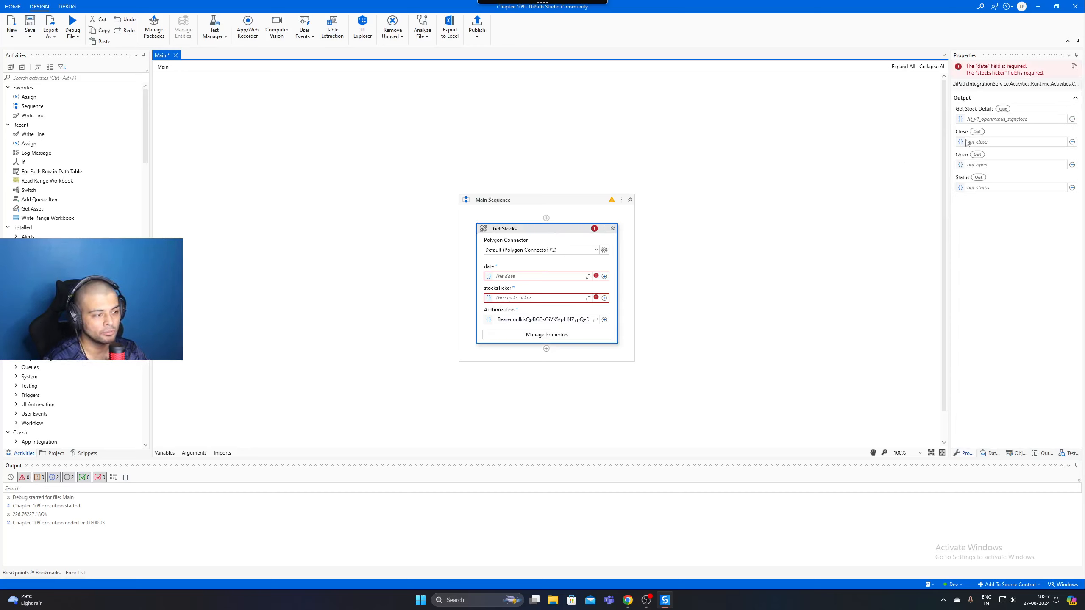
click(536, 337)
click(387, 253)
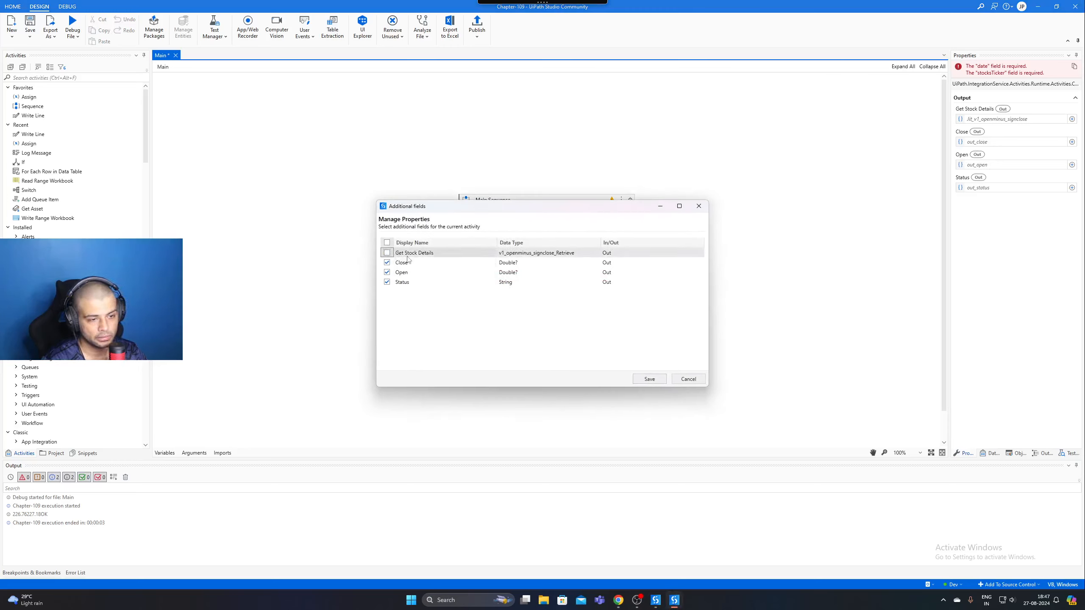
click(648, 379)
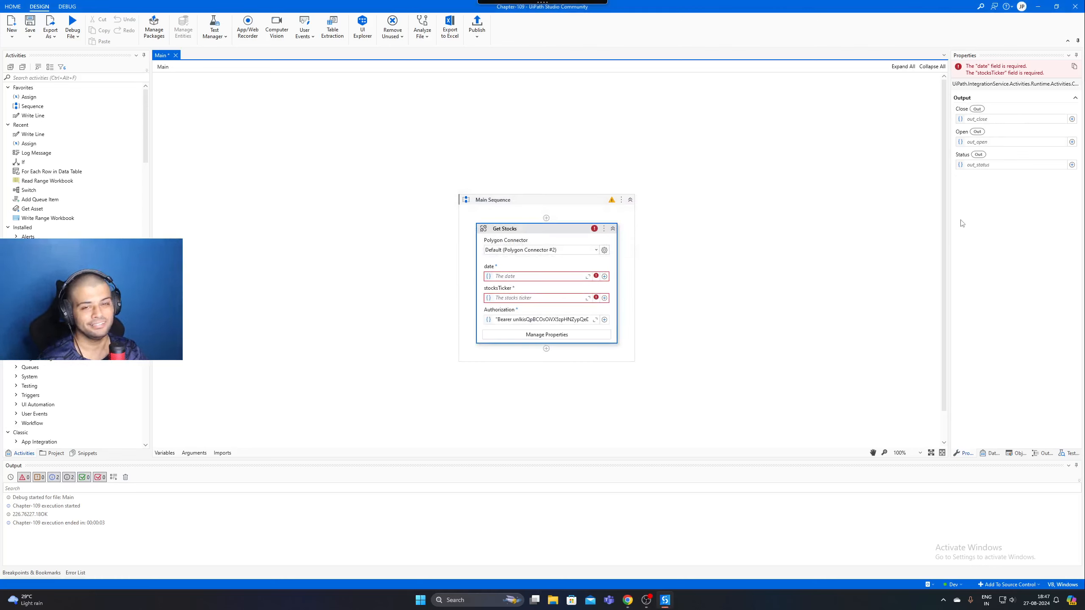
Assign the Get Stocks outputs to the variables Close, Open and Status
click(1028, 120)
text(Close)
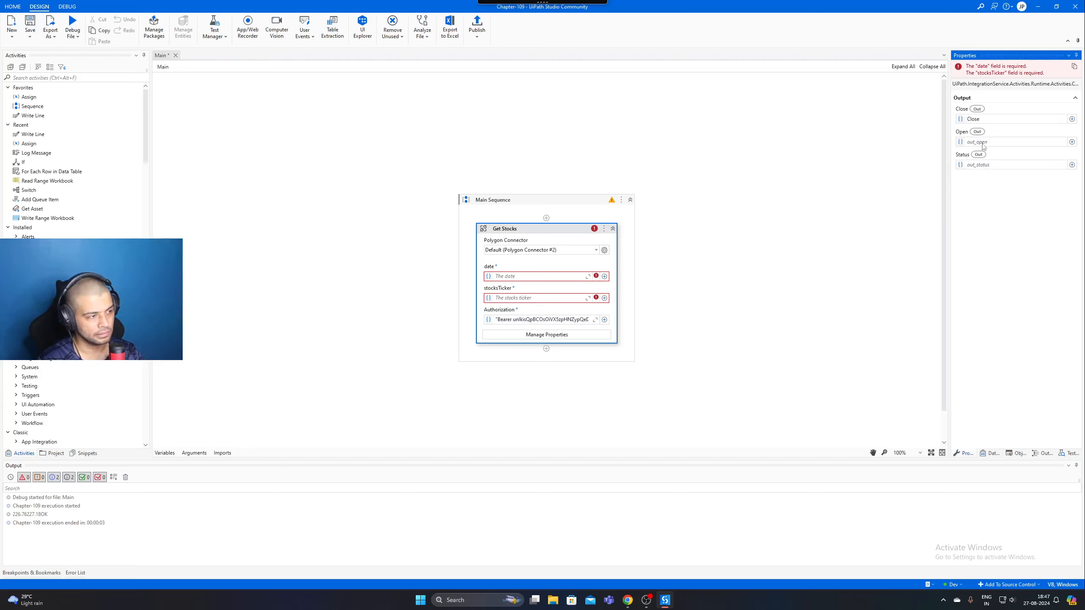
click(983, 144)
text(Open)
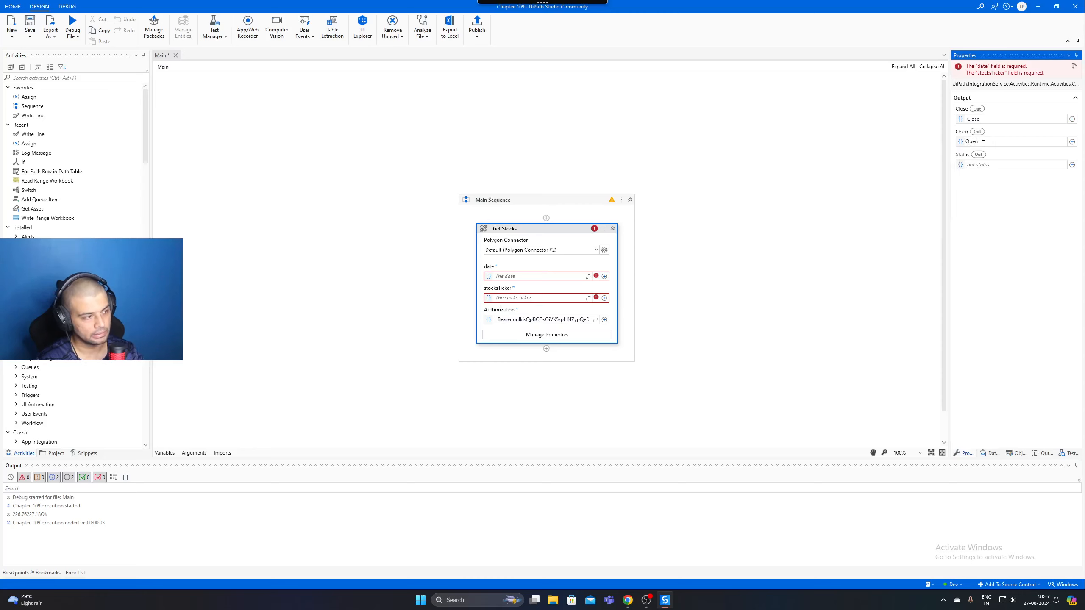
click(1005, 165)
text(Status)
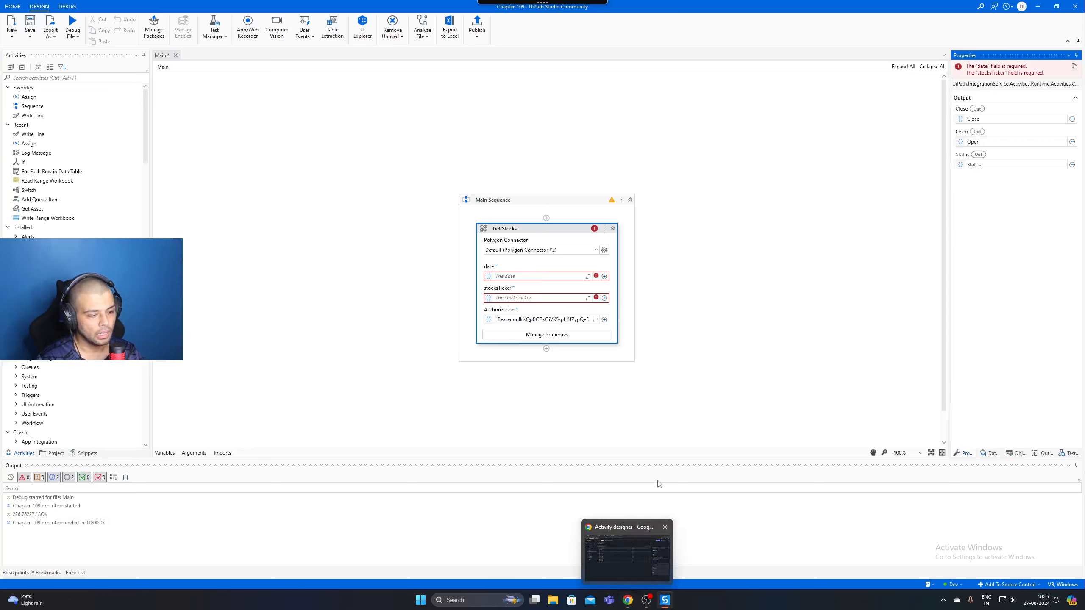
Try changing the Close output field's type to String in the browser's Activity designer, discard the edit, and return to UiPath Studio
click(629, 600)
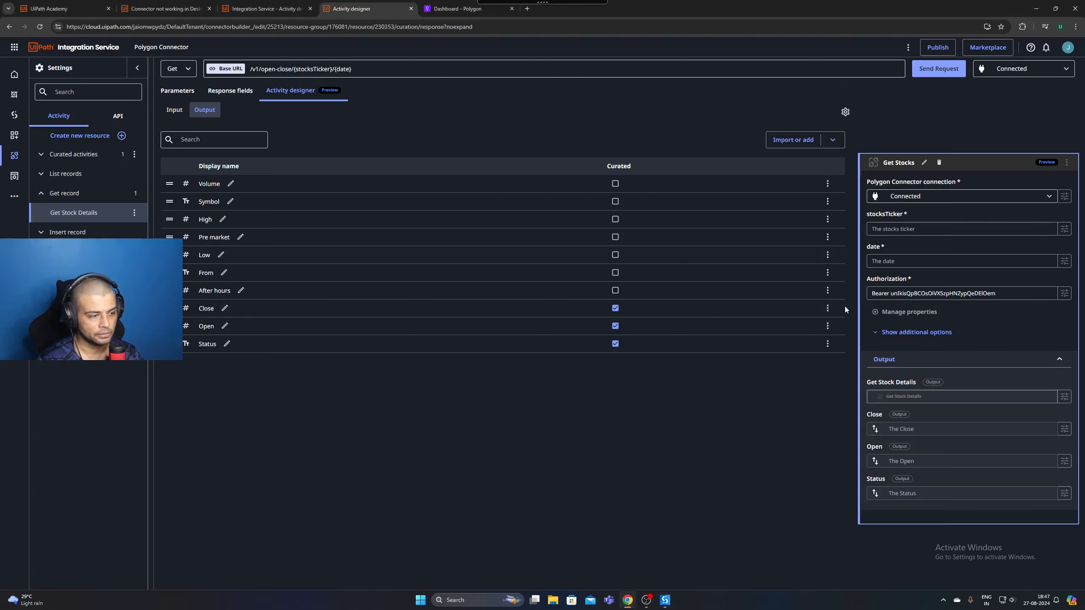
click(827, 309)
click(794, 327)
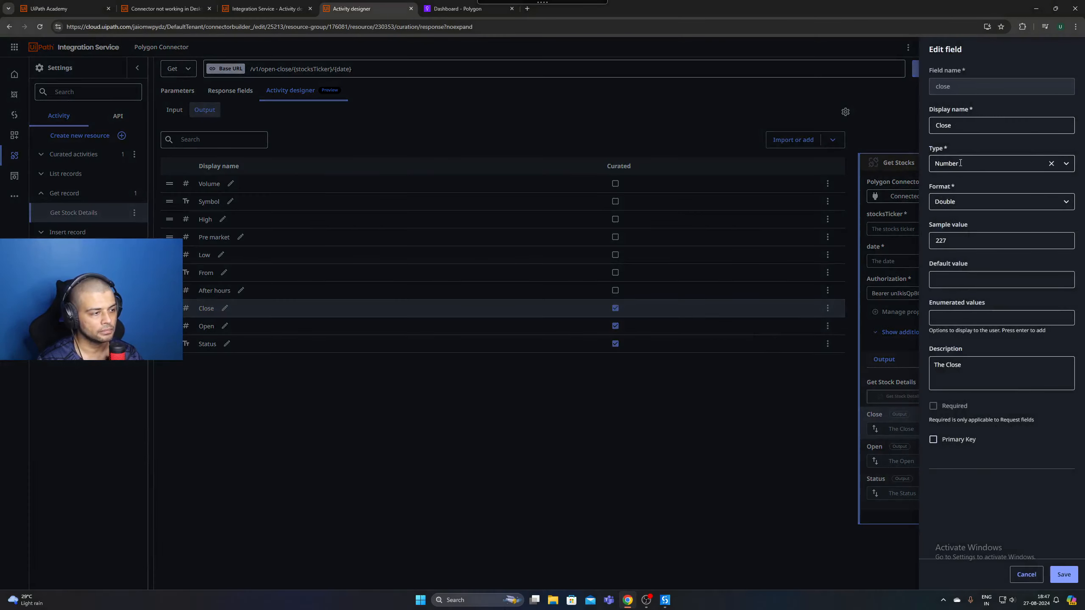
click(977, 200)
click(947, 170)
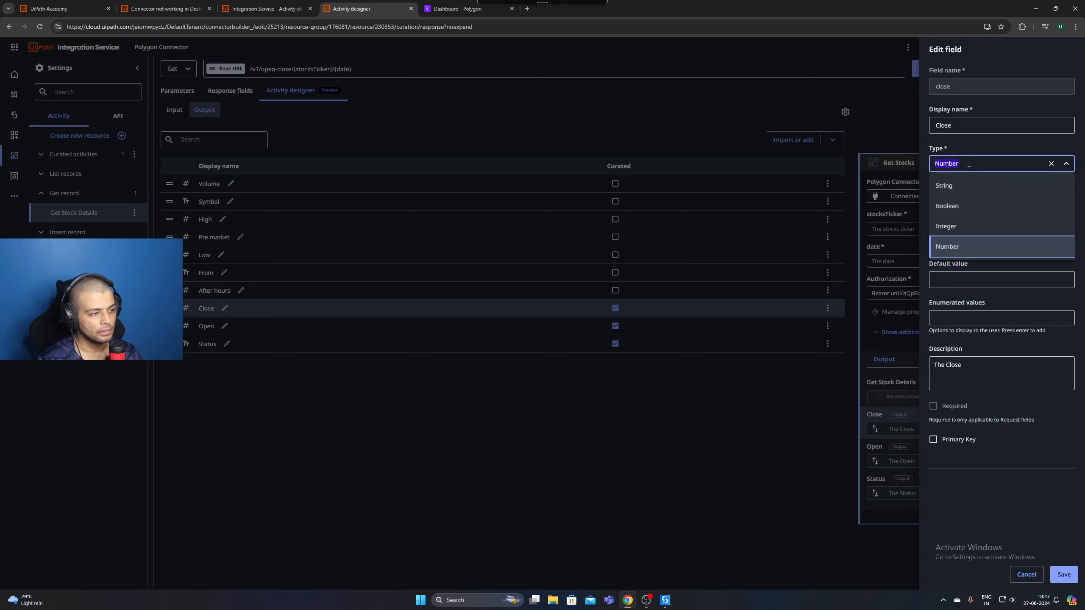
click(955, 188)
click(962, 202)
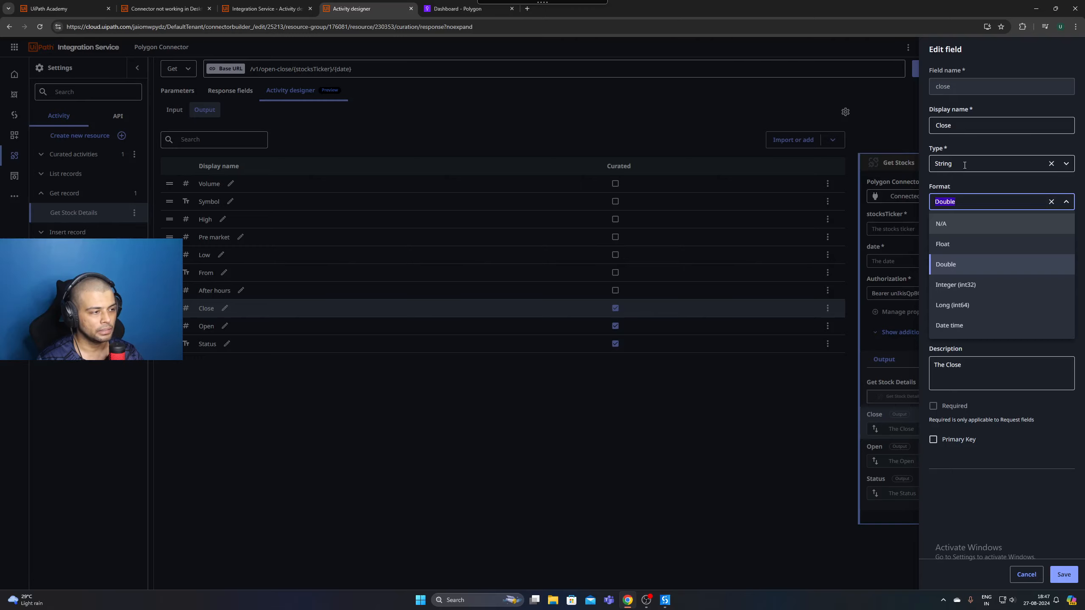
click(1026, 575)
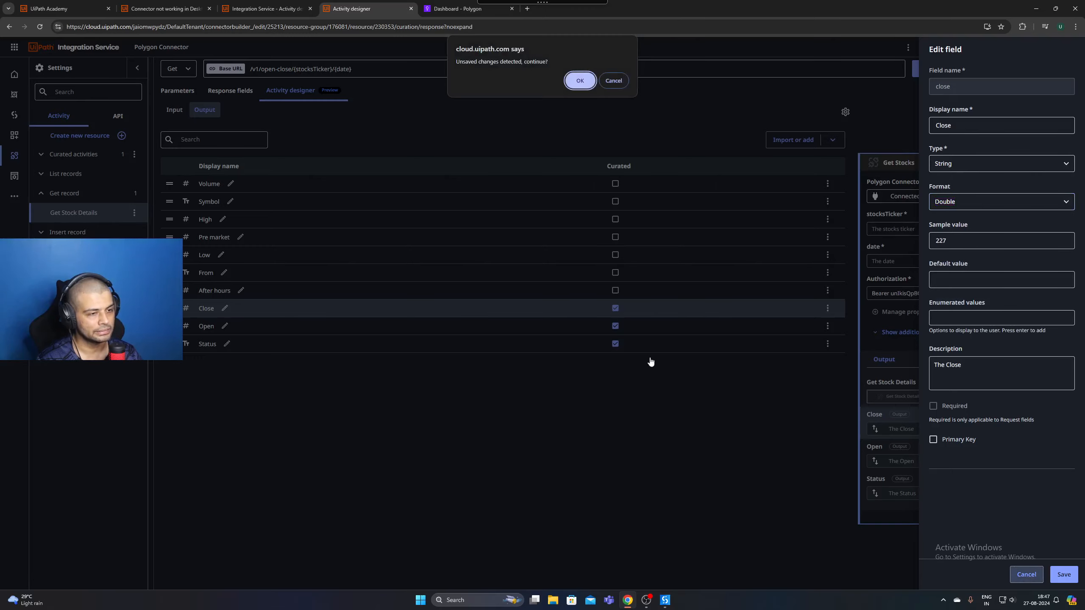
click(580, 80)
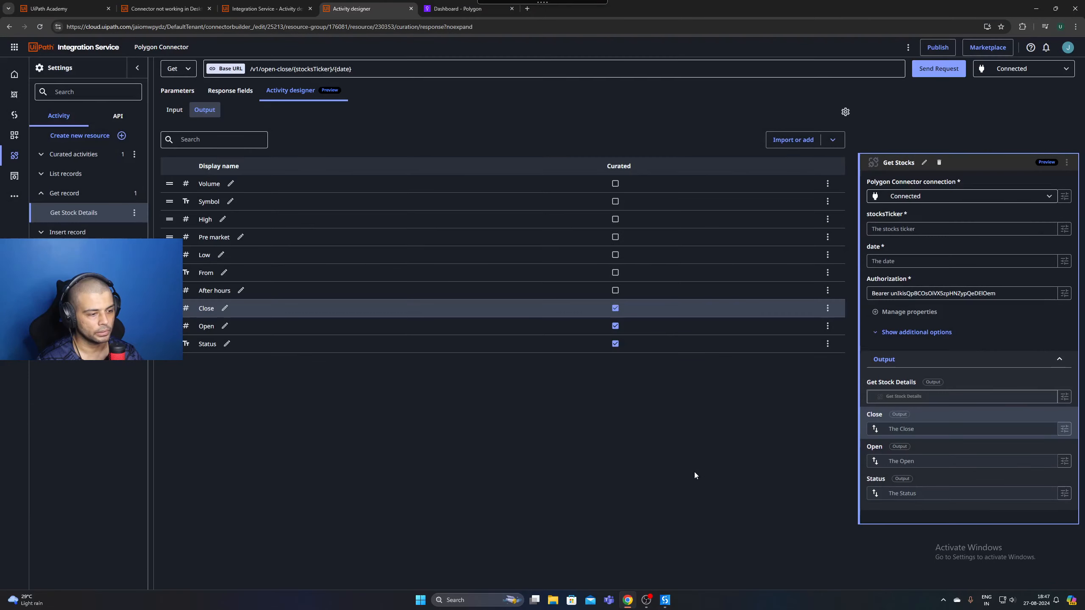
click(665, 600)
Set the Get Stocks activity's date to "2024-08-26" and its stocksTicker to "AAPL"
click(588, 276)
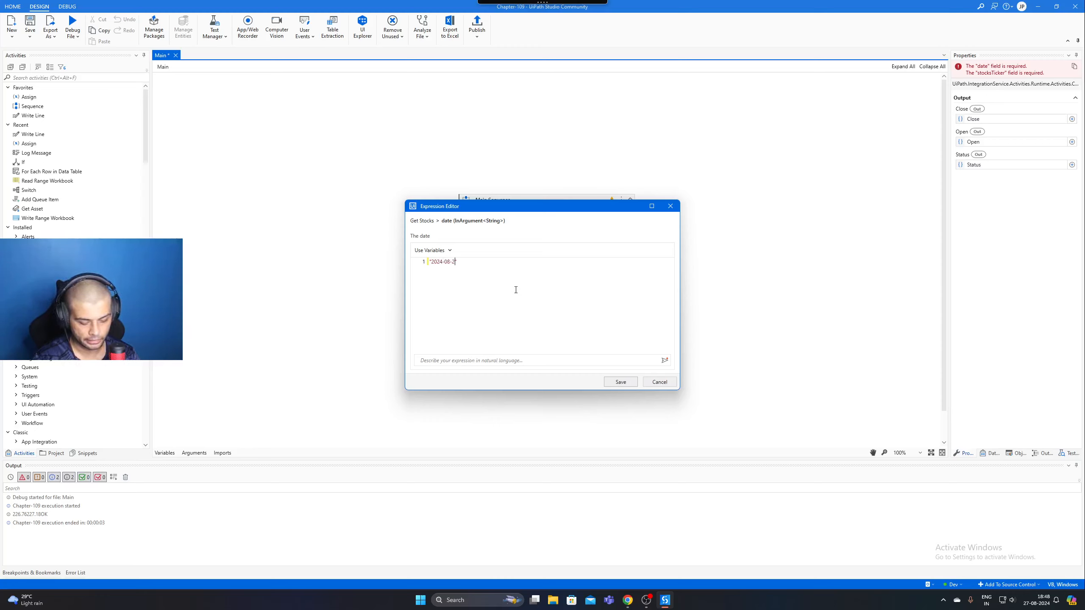
click(628, 383)
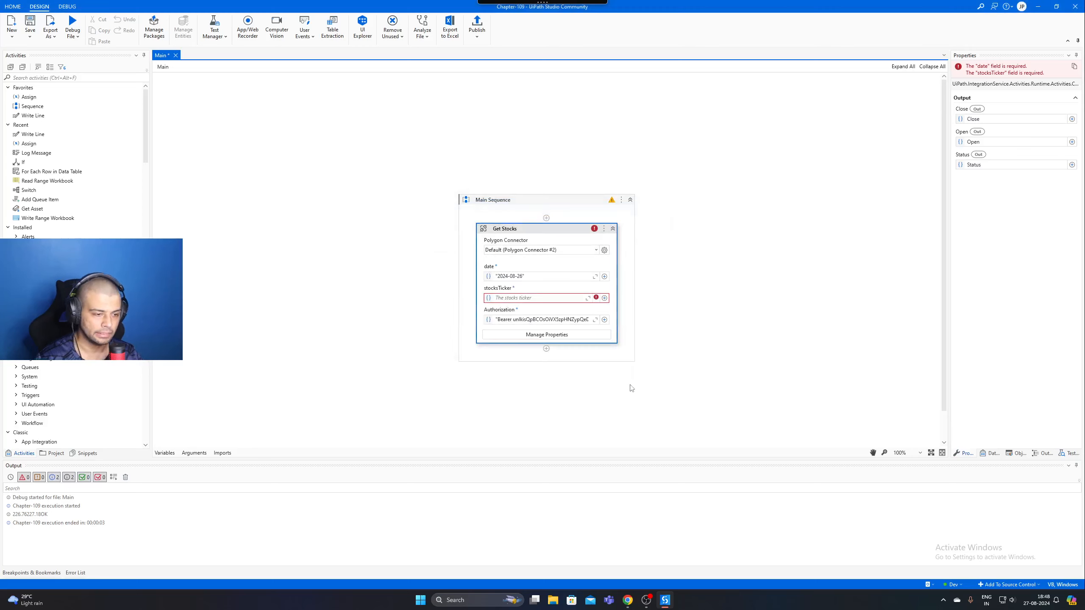
click(686, 342)
click(588, 298)
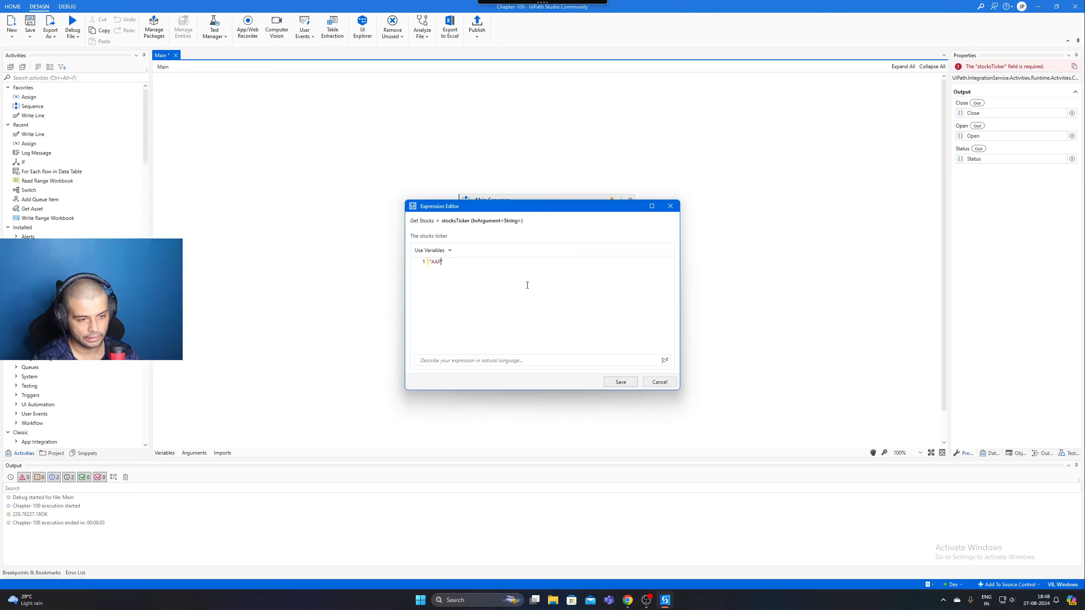
click(612, 382)
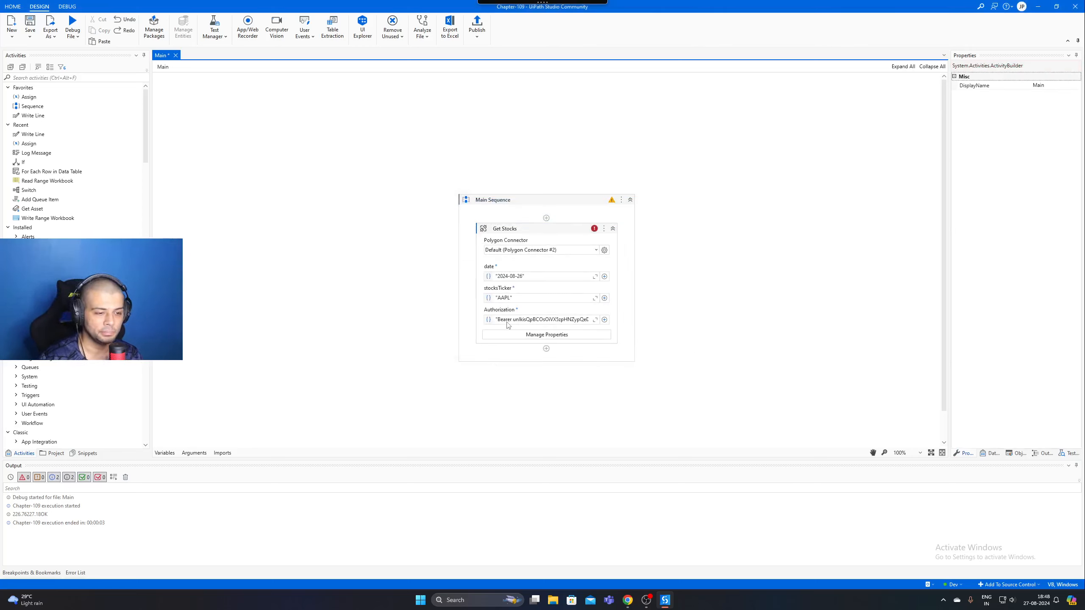
click(567, 238)
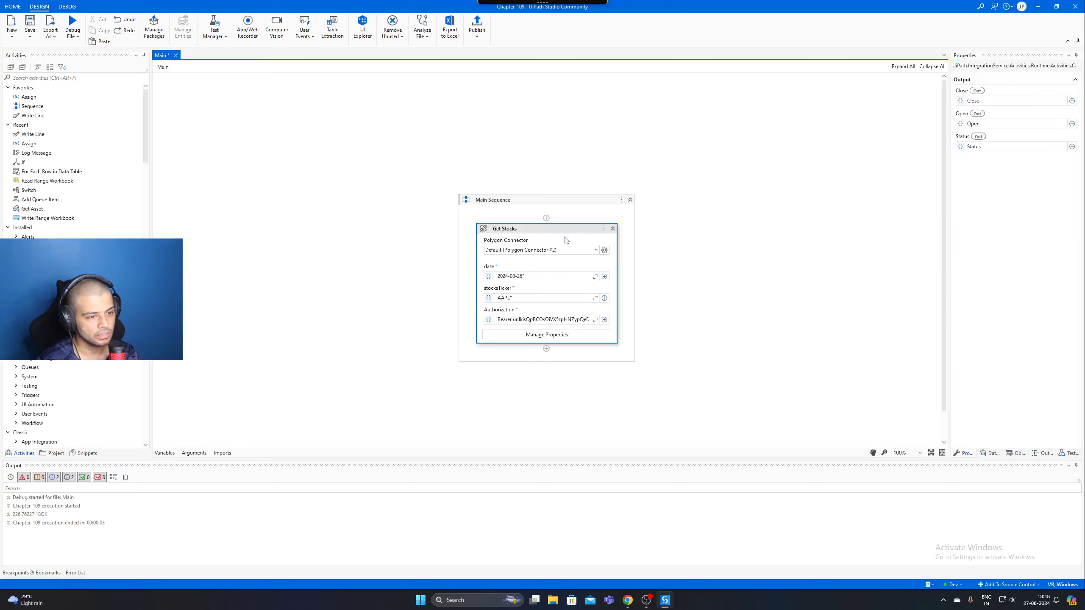
Add a Message Box activity below Get Stocks in the Main Sequence
click(547, 350)
text(me)
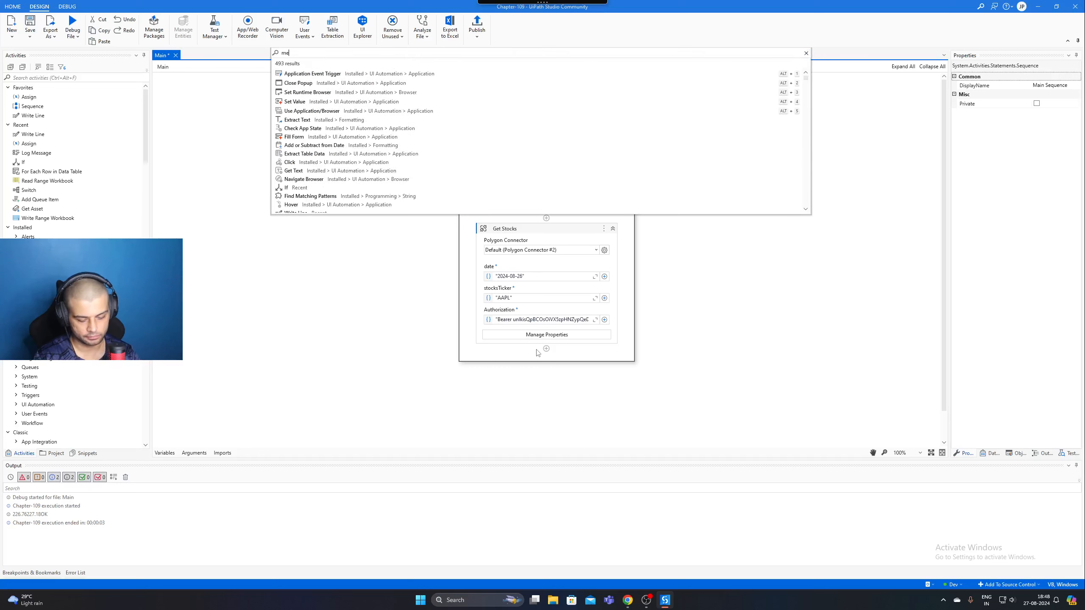
text(ssafge)
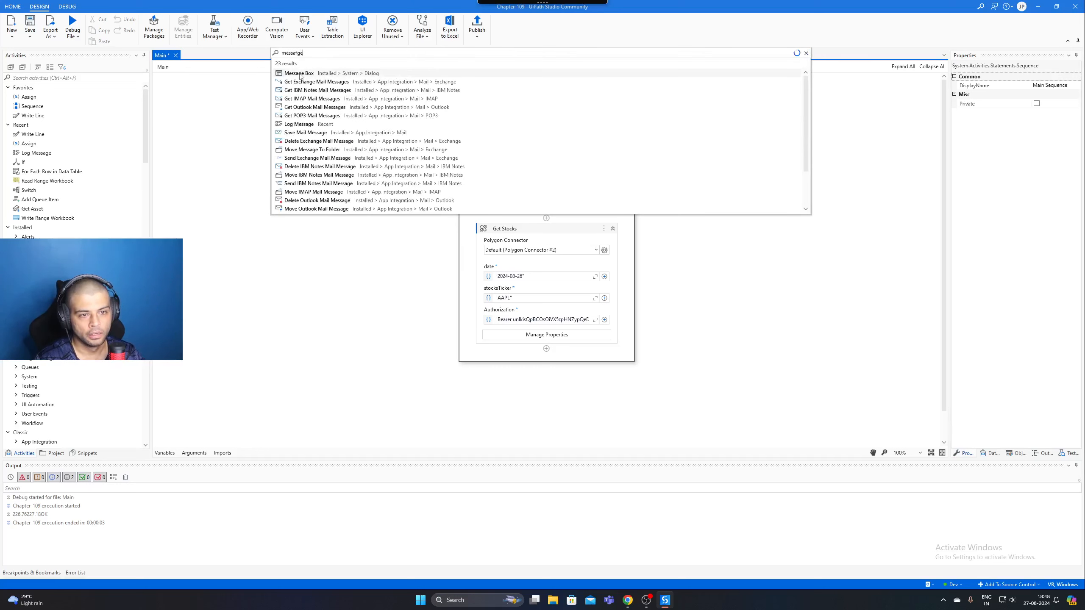
click(301, 76)
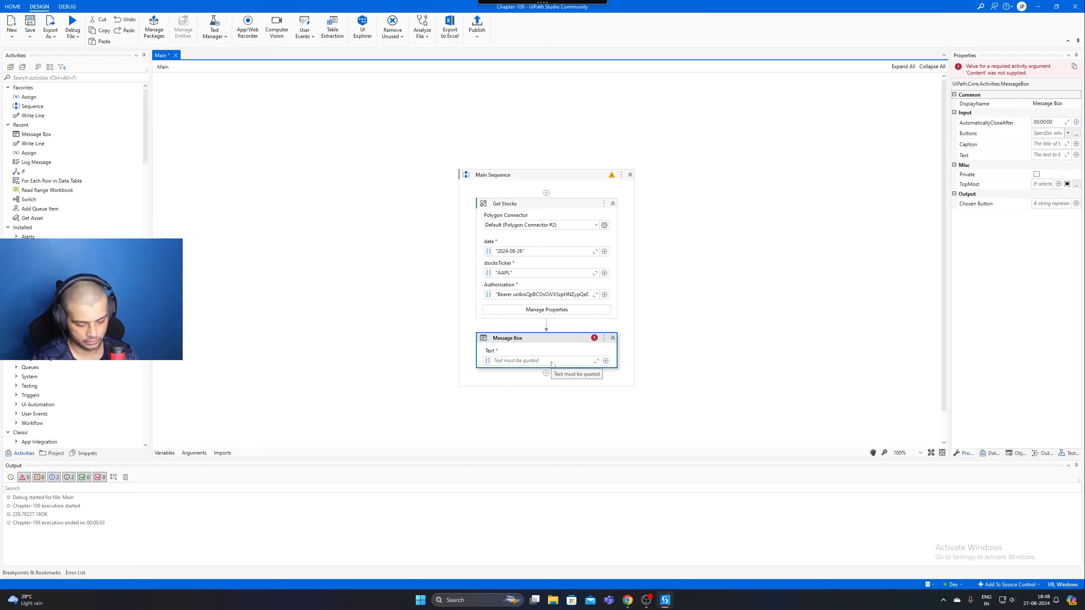
Set the Message Box text to "The stock opened at " + Open.ToString
click(552, 362)
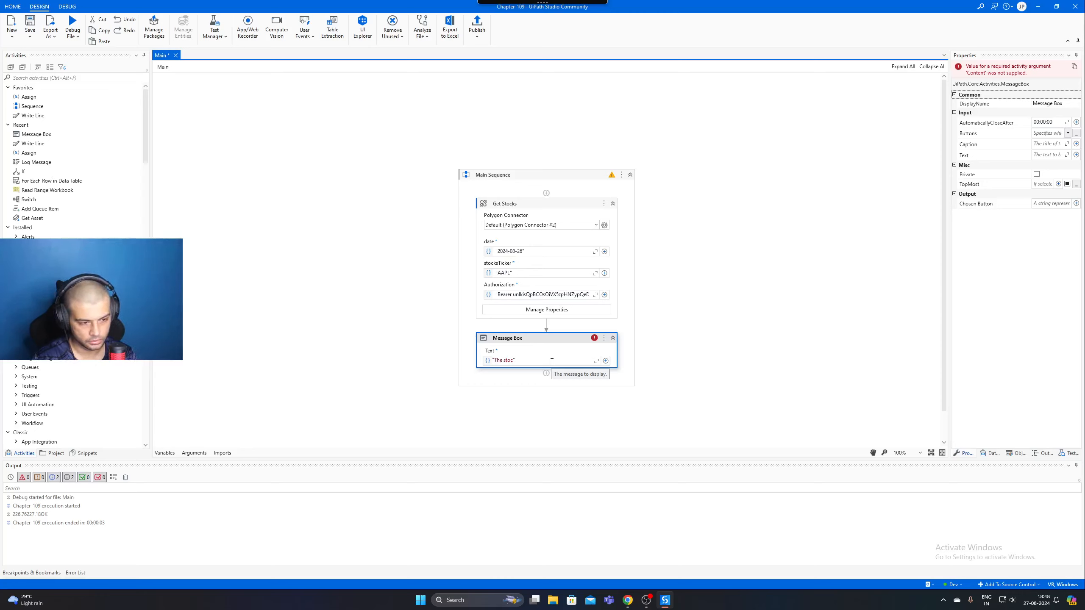
text("The stock opened a)
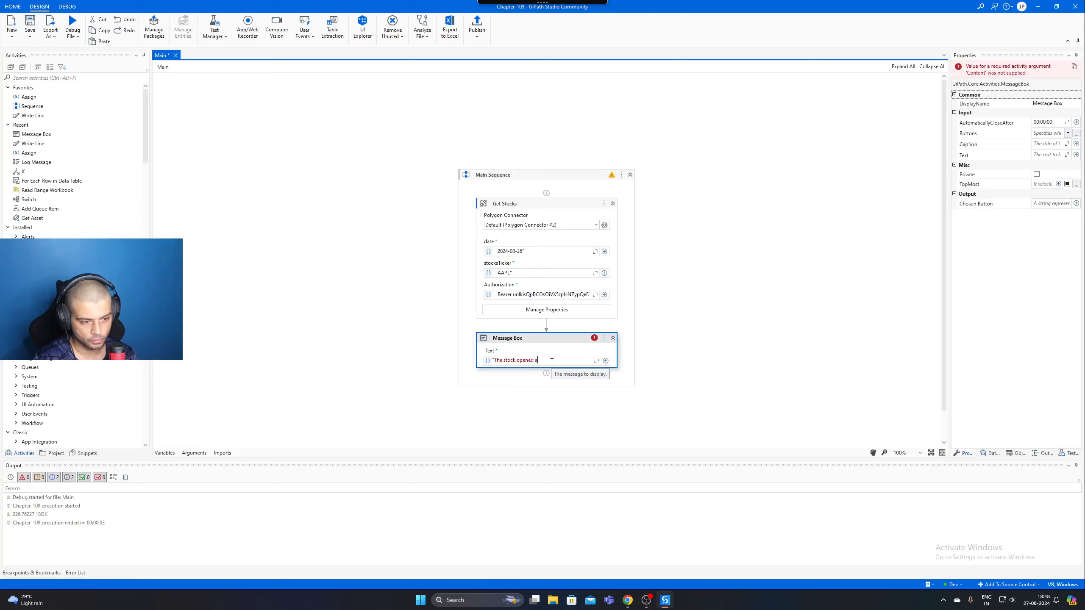
text(t " + op)
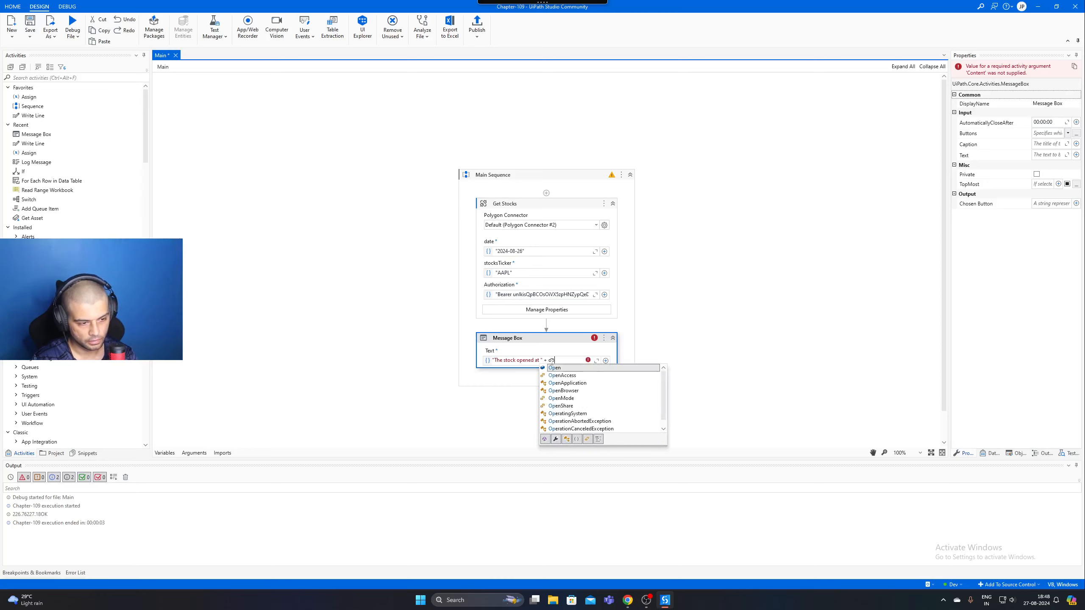
key(Tab)
text(.ToString)
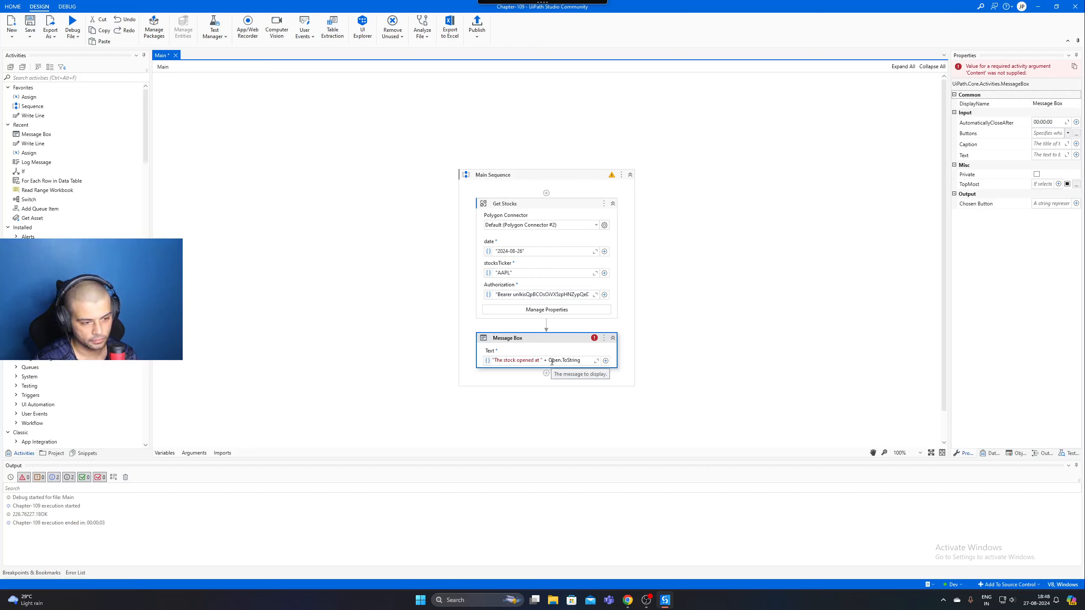
click(573, 342)
click(659, 371)
Extend the Message Box text with + vbCrLf + " and closed at " + Close.ToString in the Expression Editor
click(596, 362)
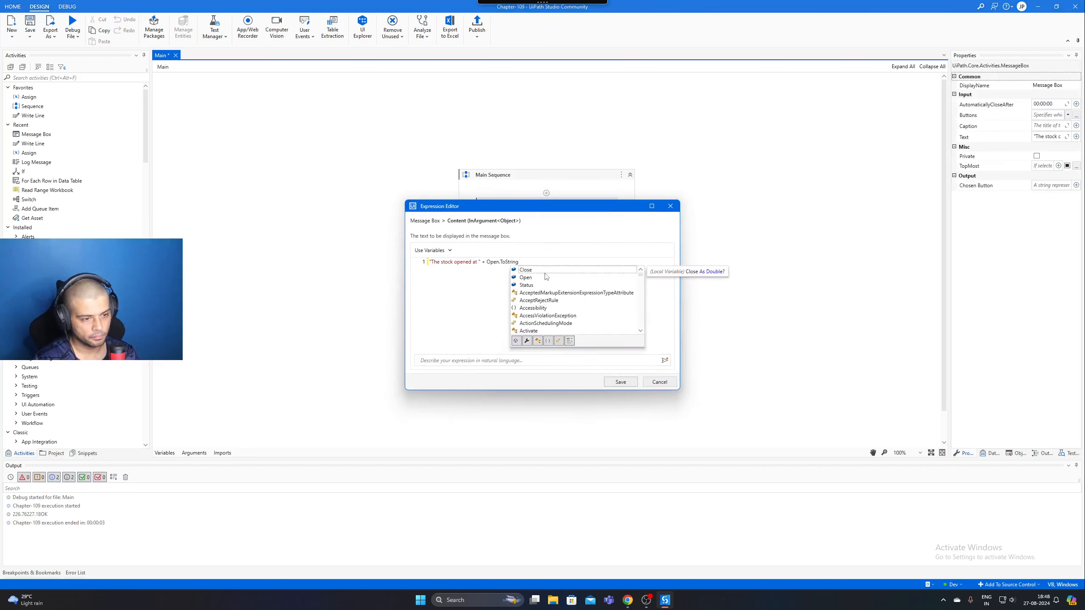
text(+ )
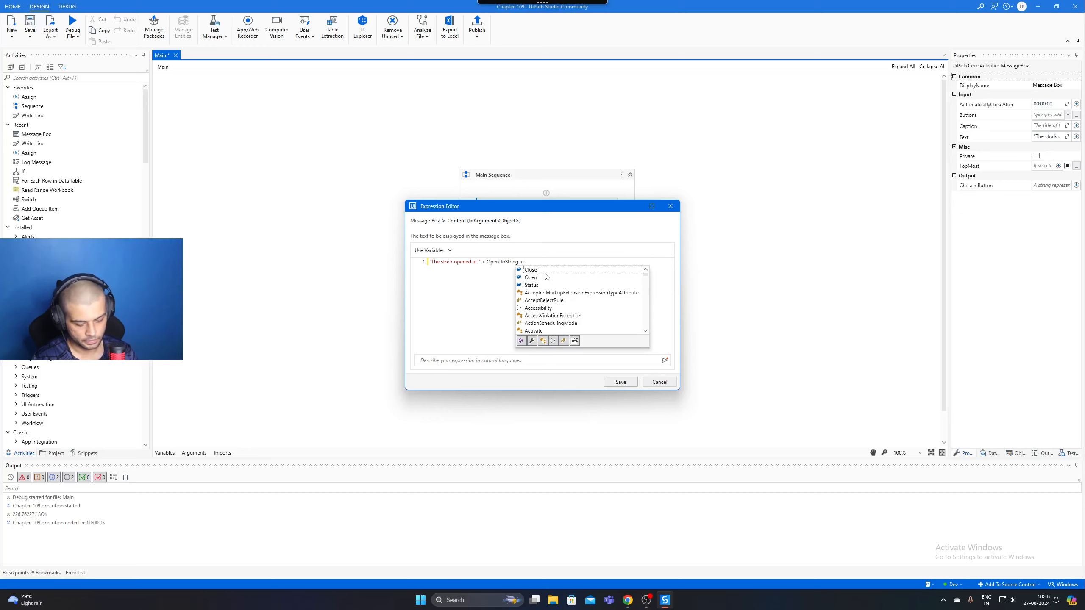
text(vbcr)
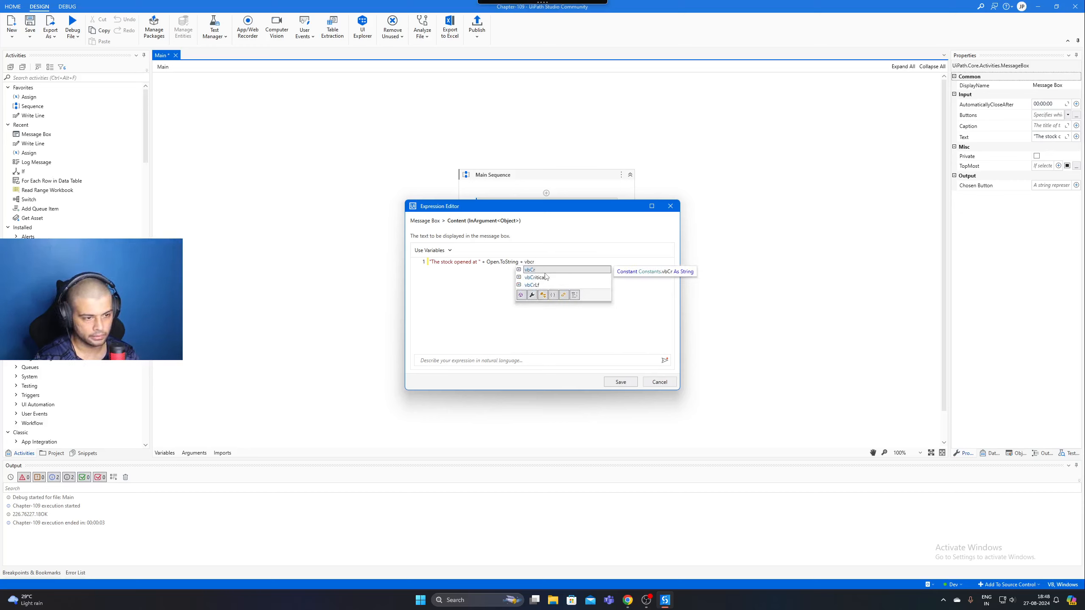
key(Tab)
text(Lf +)
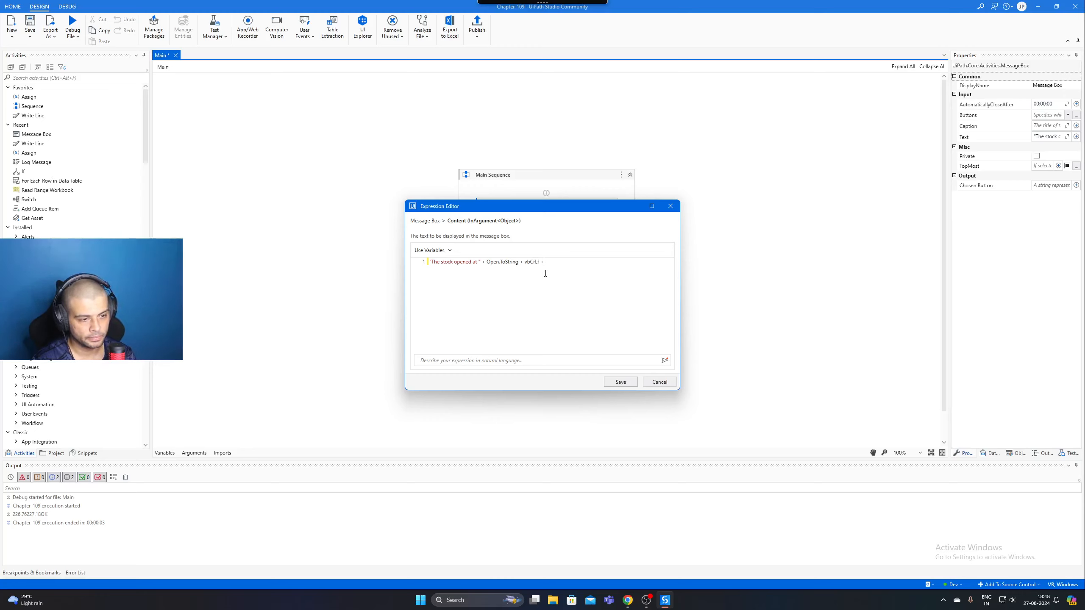
text( " and closed at )
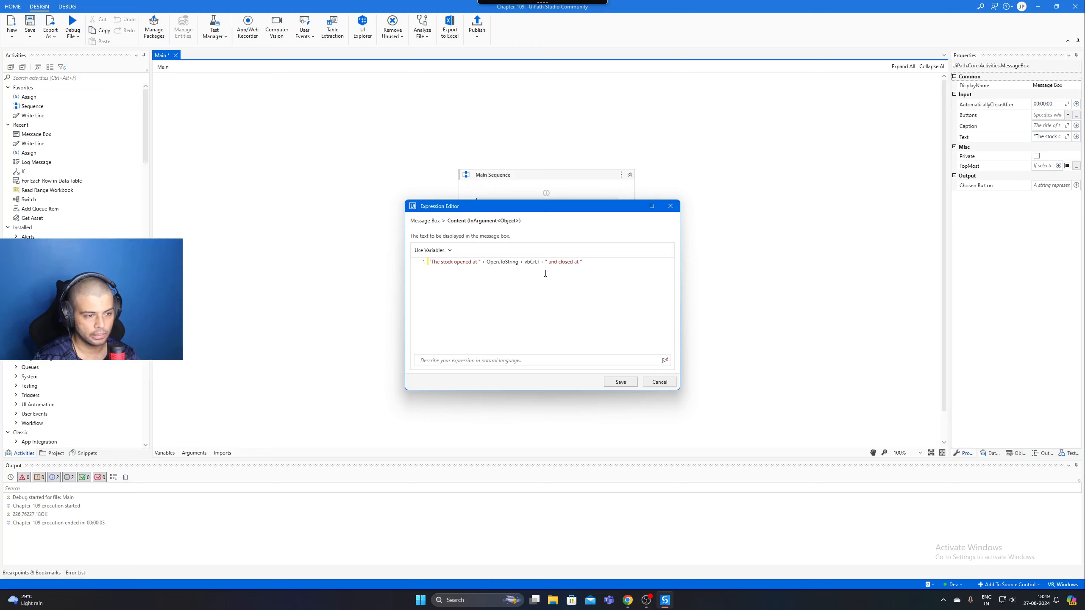
text(" + c)
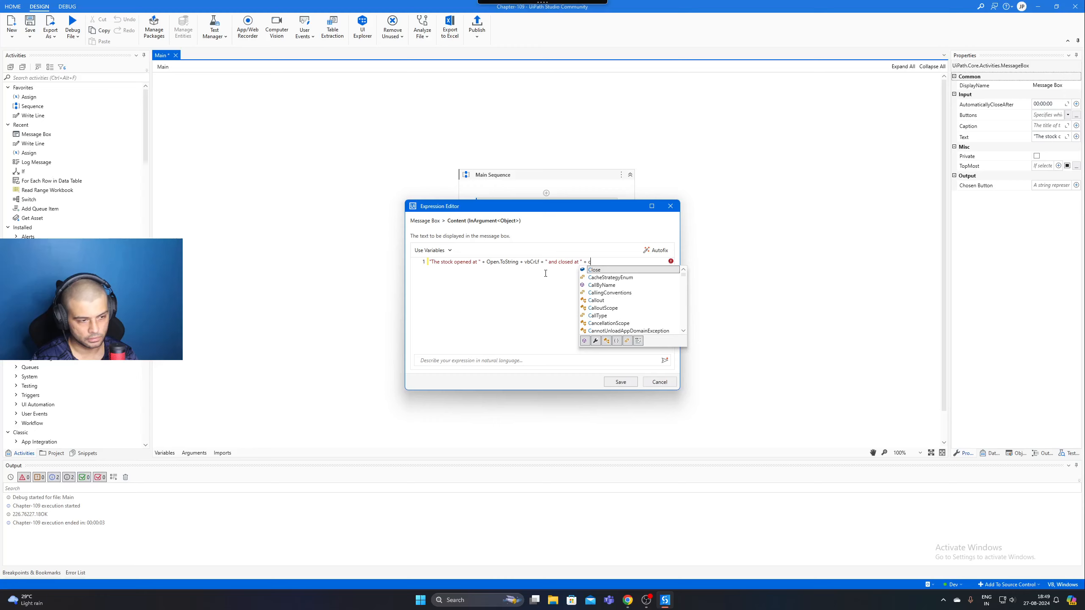
key(Tab)
text(.ToString)
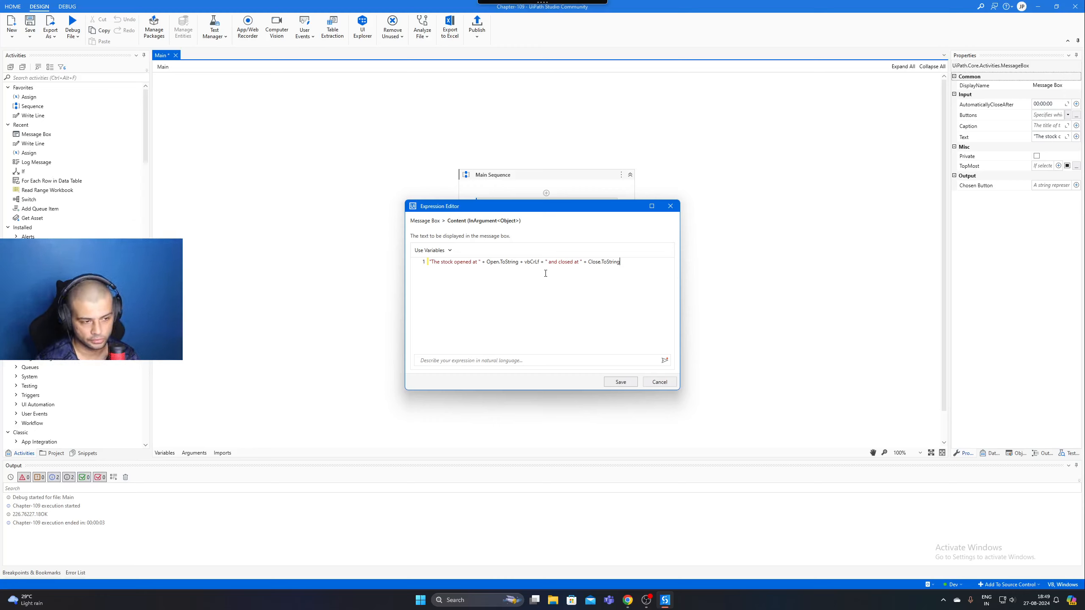
Append + vbCrLf + "and the status of the stock is " + Status, remove the space before "and closed at", and save the expression
text(+ vbc)
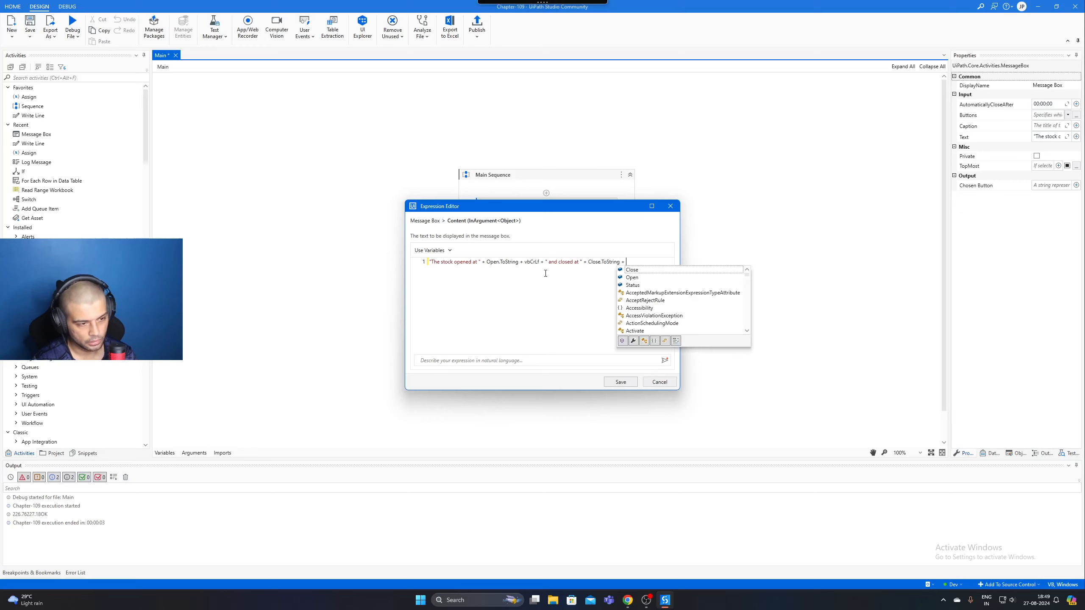
key(Tab)
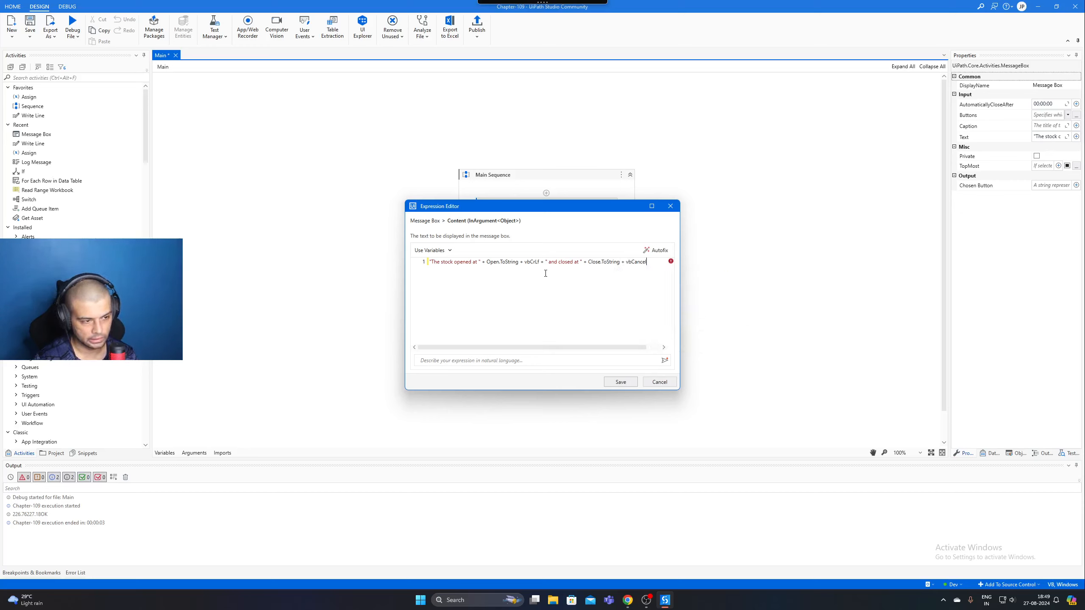
text(Lf )
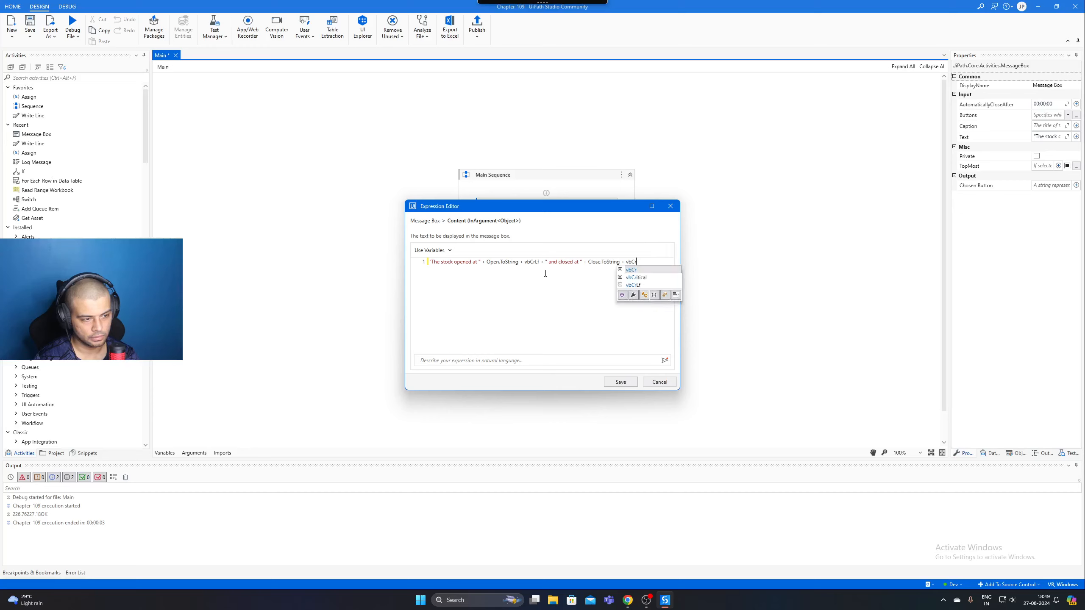
text(+ )
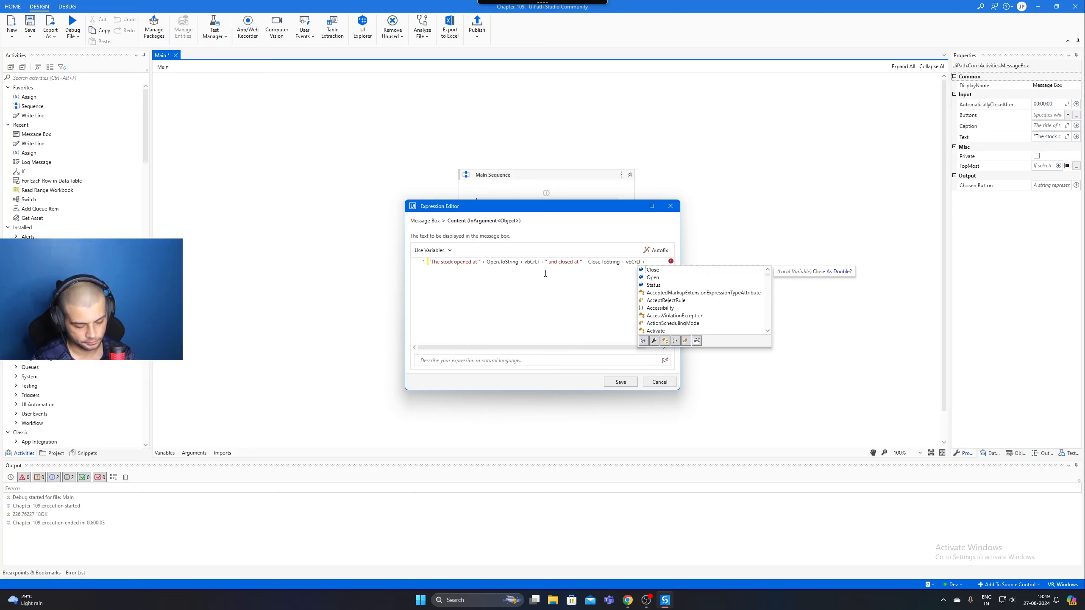
text(" and the )
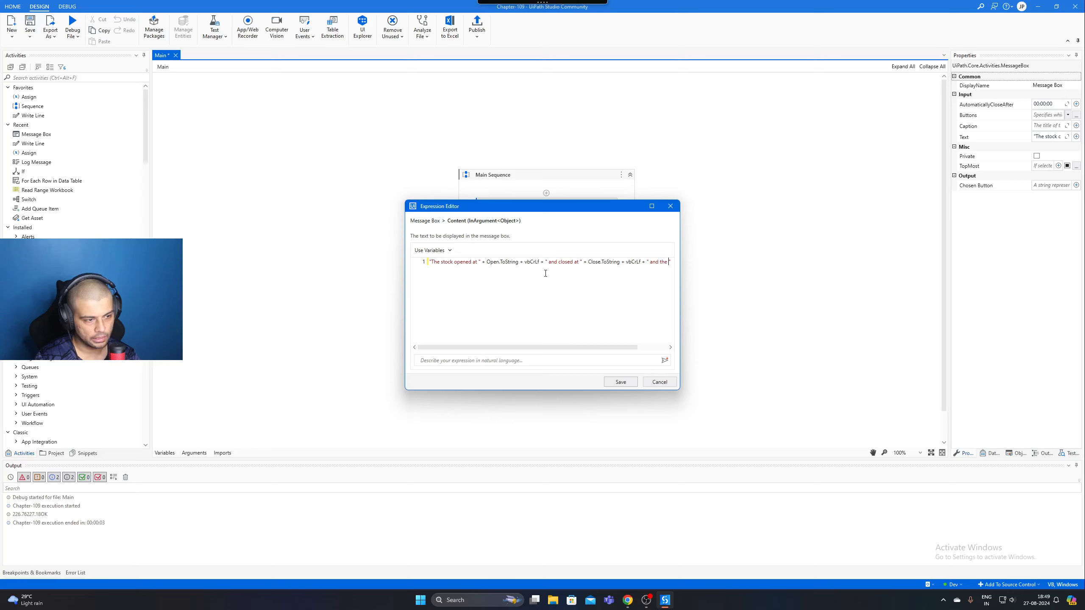
text(status of the ")
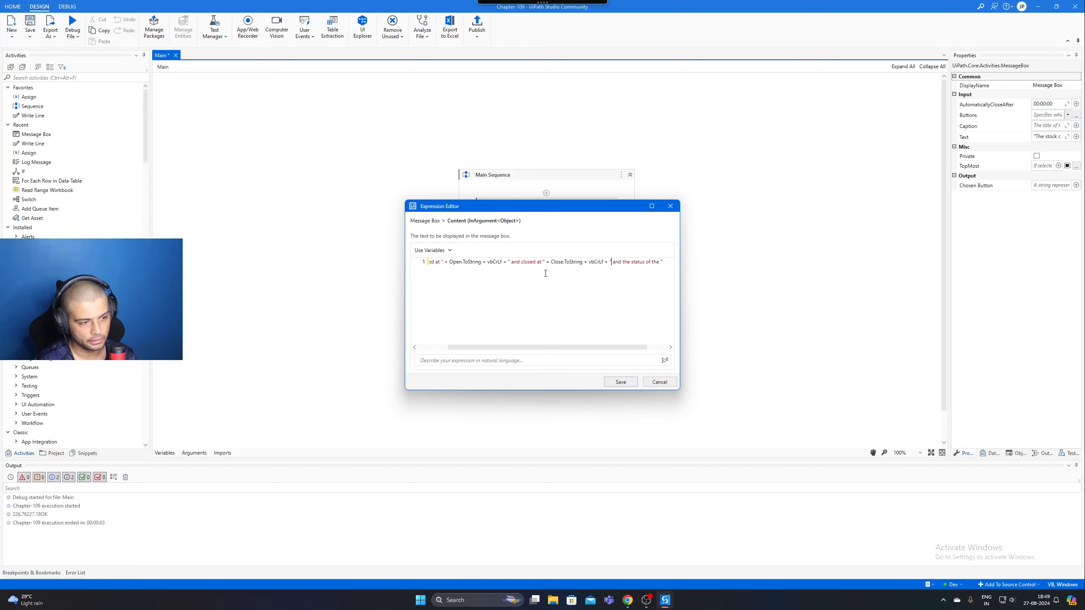
key(Delete)
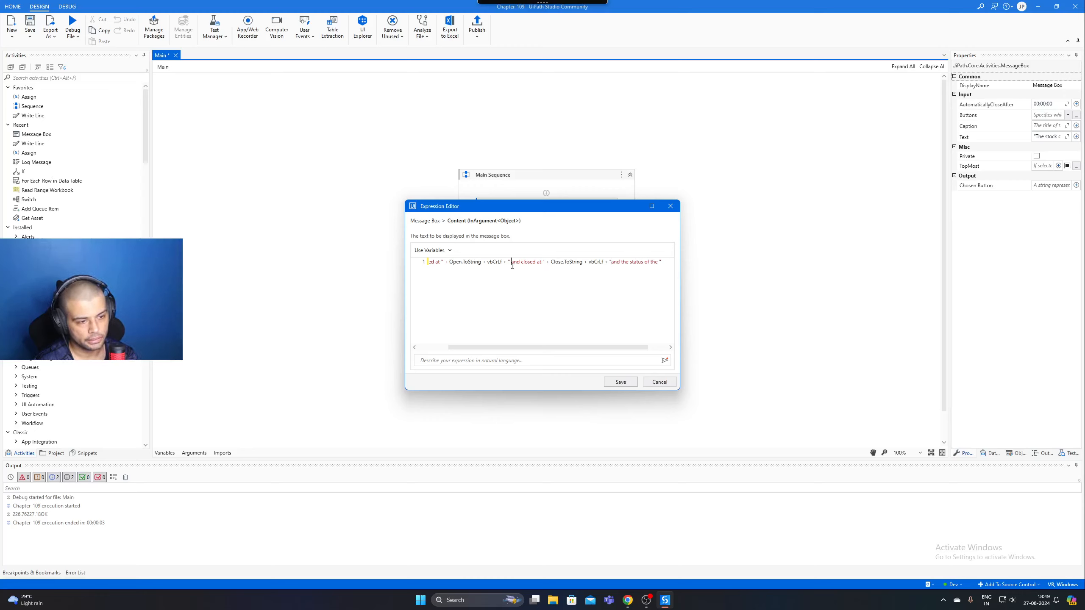
key(BackSpace)
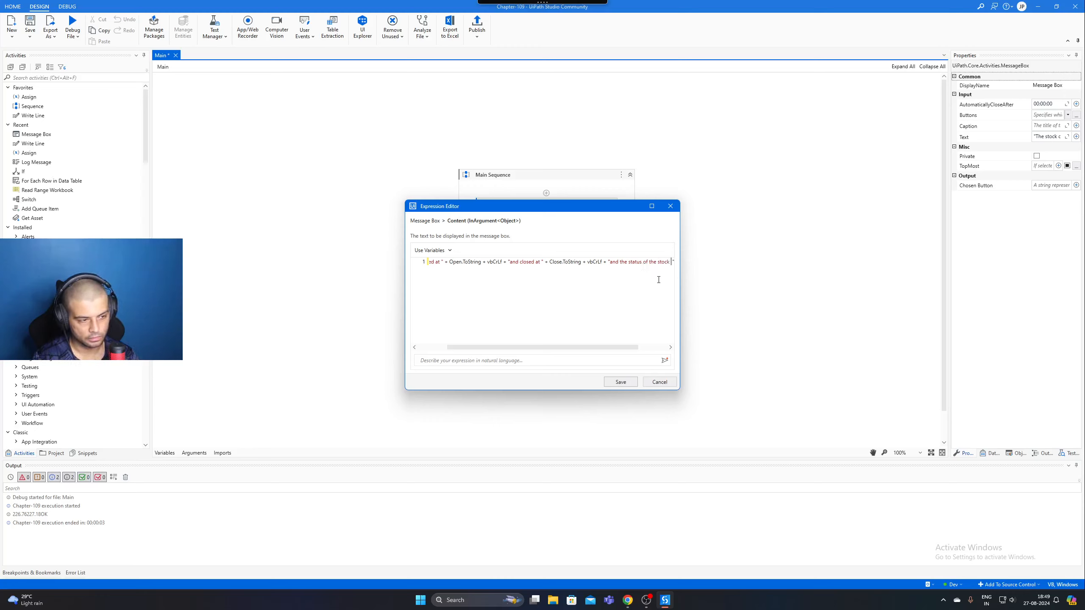
key(End)
text(+ Status)
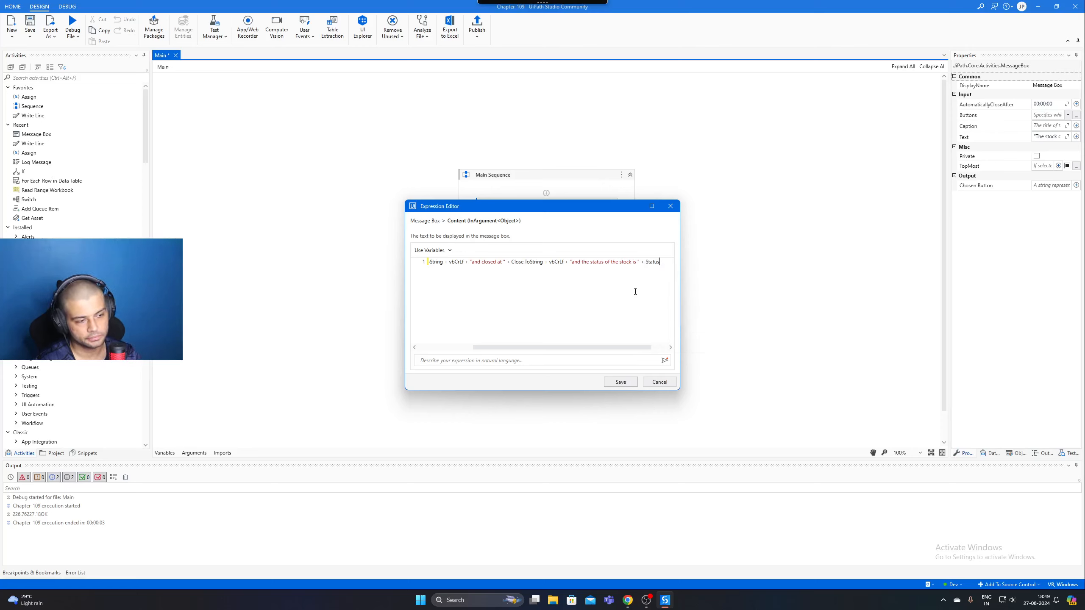
click(621, 382)
click(713, 375)
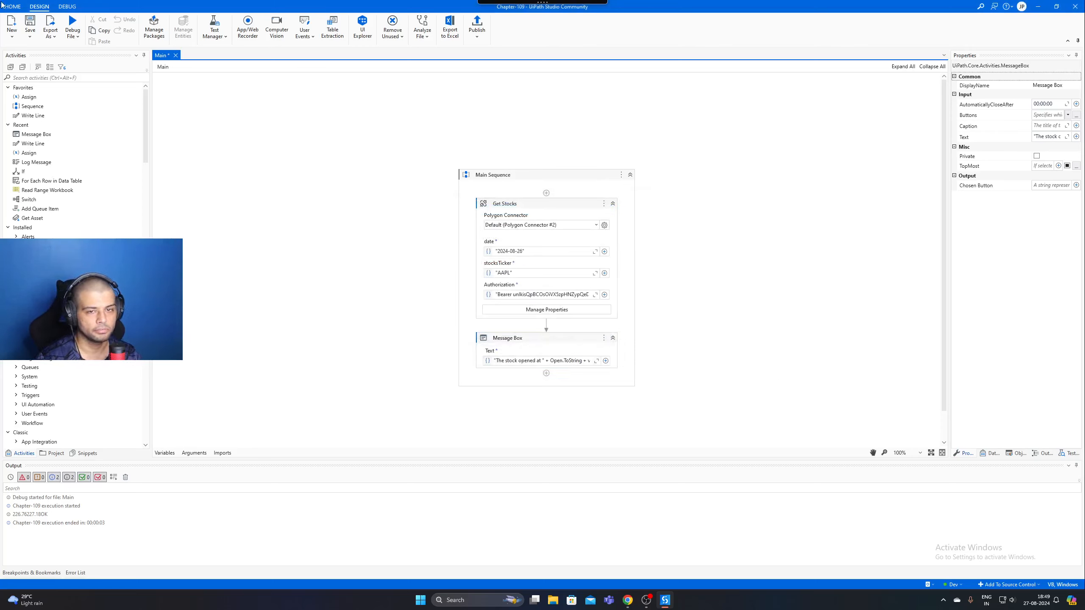
Debug the Main workflow and dismiss the message box with the stock results
click(73, 24)
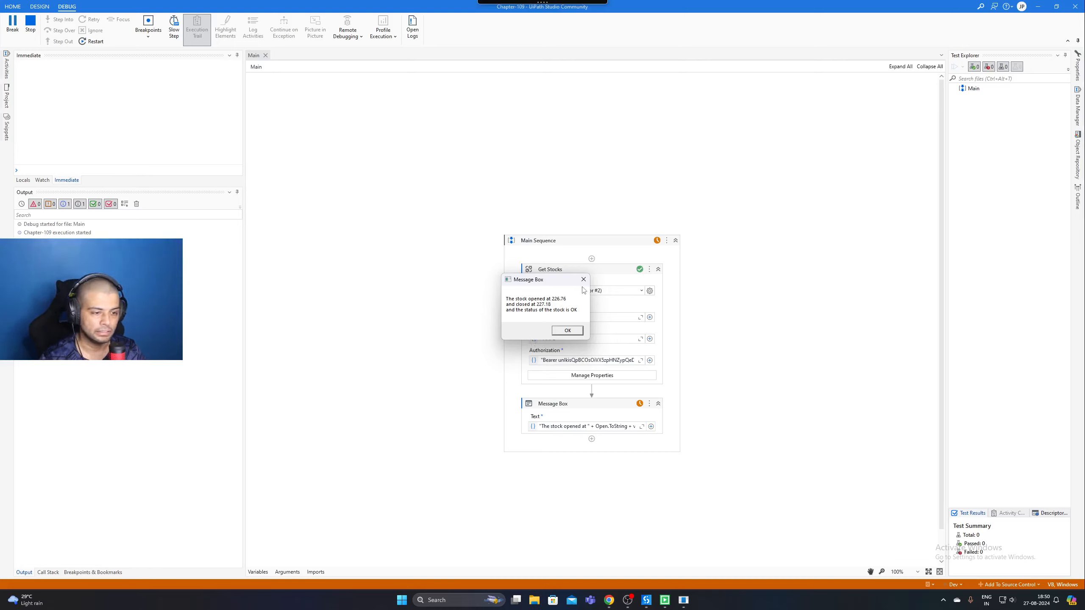
click(572, 333)
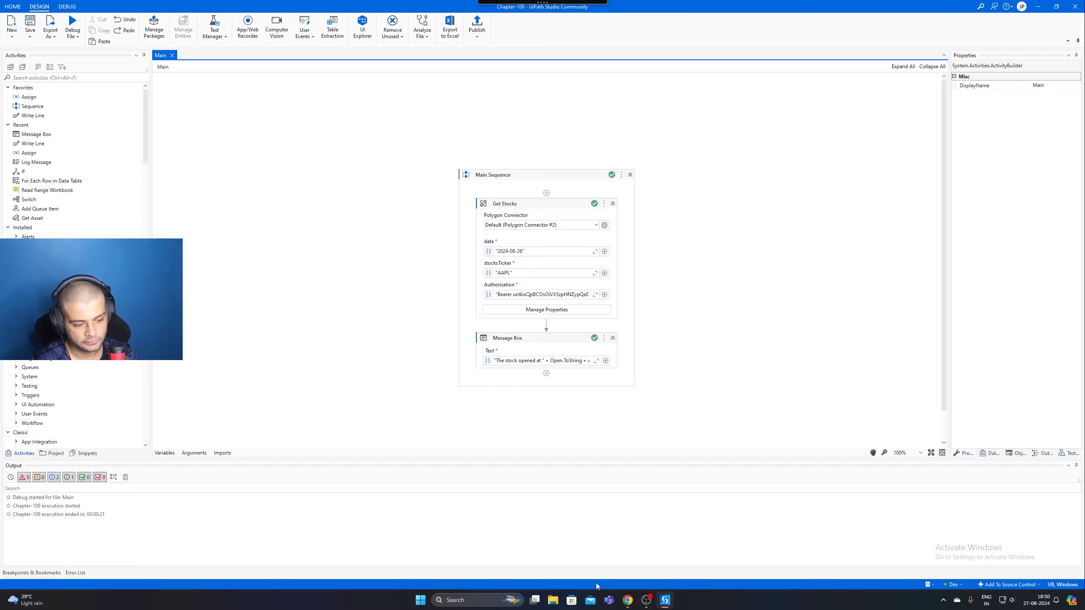
Switch to the browser's Connector Builder and view the local file and URL options for creating a connector from an API definition
click(627, 600)
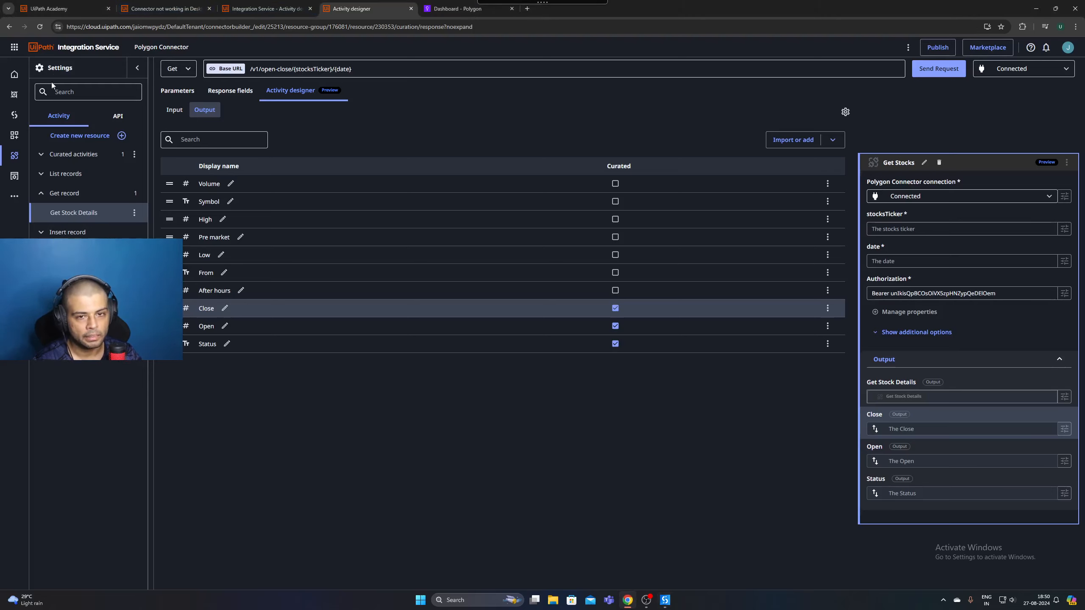
click(70, 53)
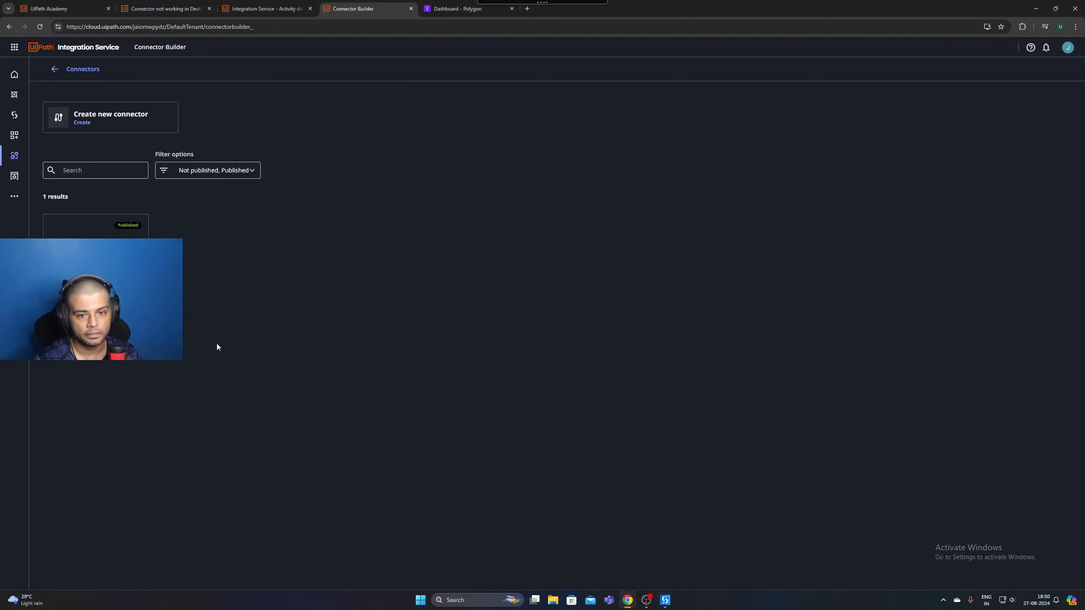
click(107, 125)
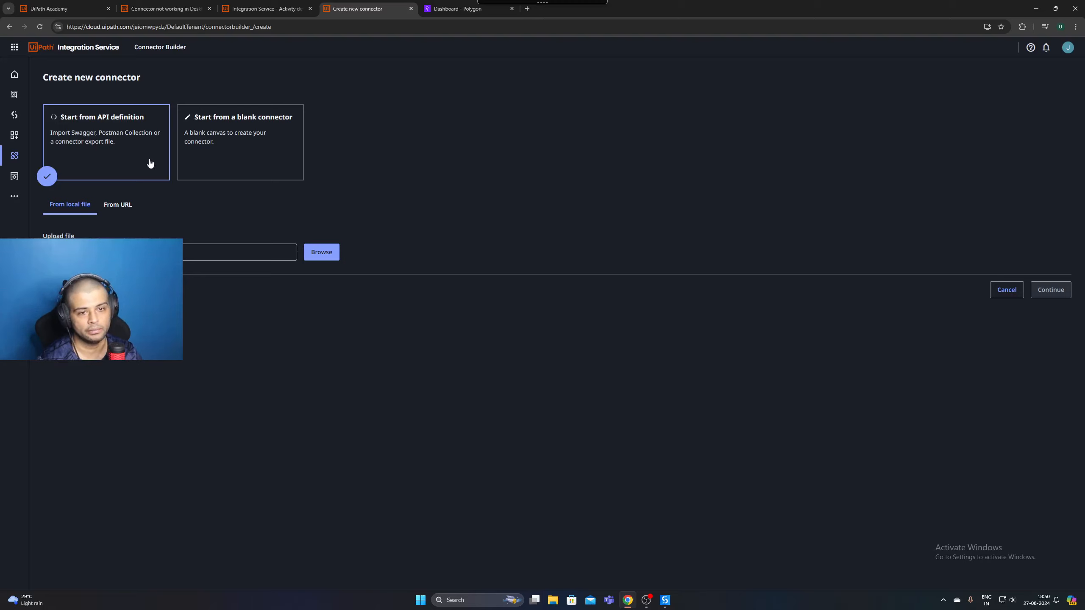
click(109, 208)
click(66, 210)
click(112, 209)
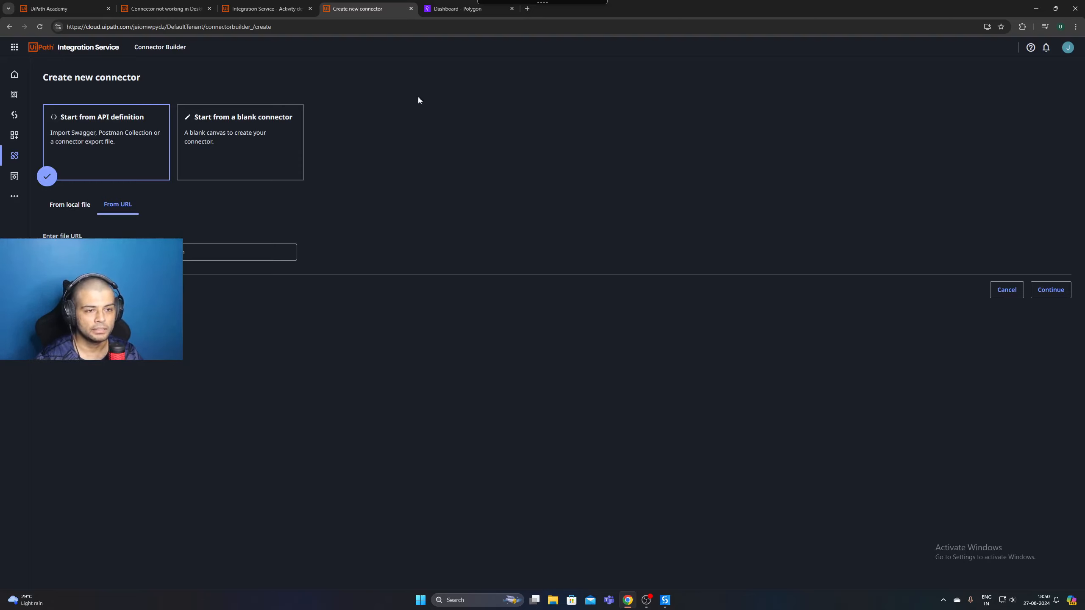
click(645, 600)
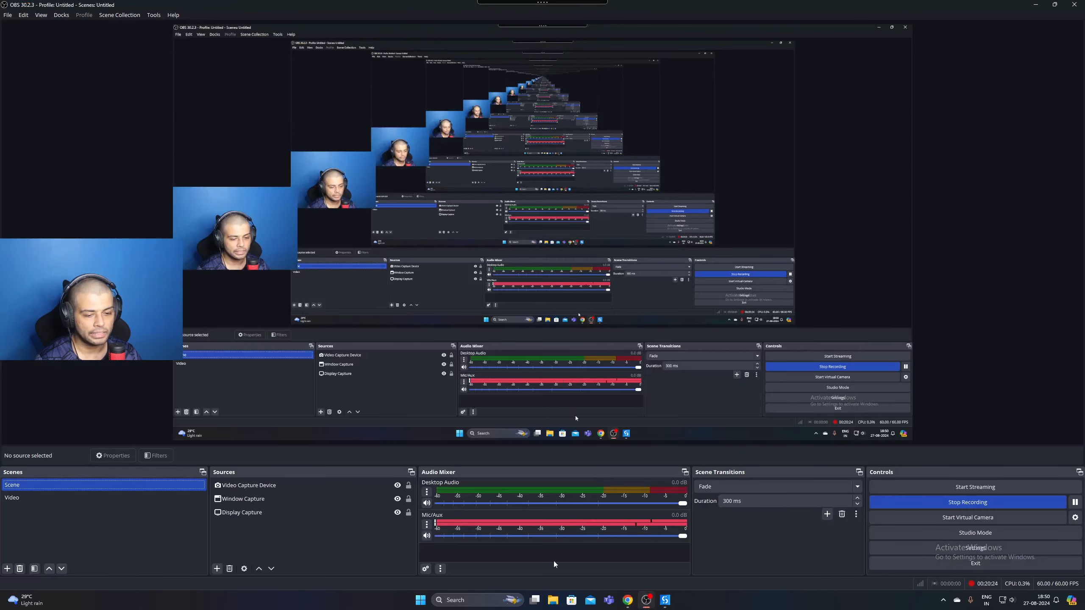
click(633, 600)
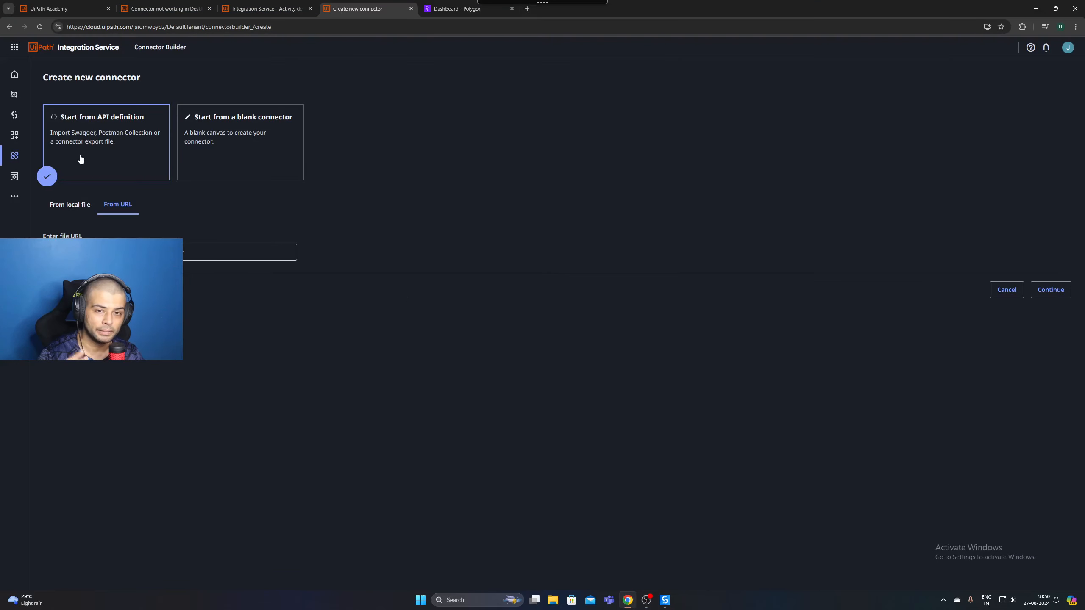
Open the Check Your Knowledge lesson of the UiPath Integration Service Overview course in UiPath Academy
click(76, 3)
scroll(346, 408, down, 10)
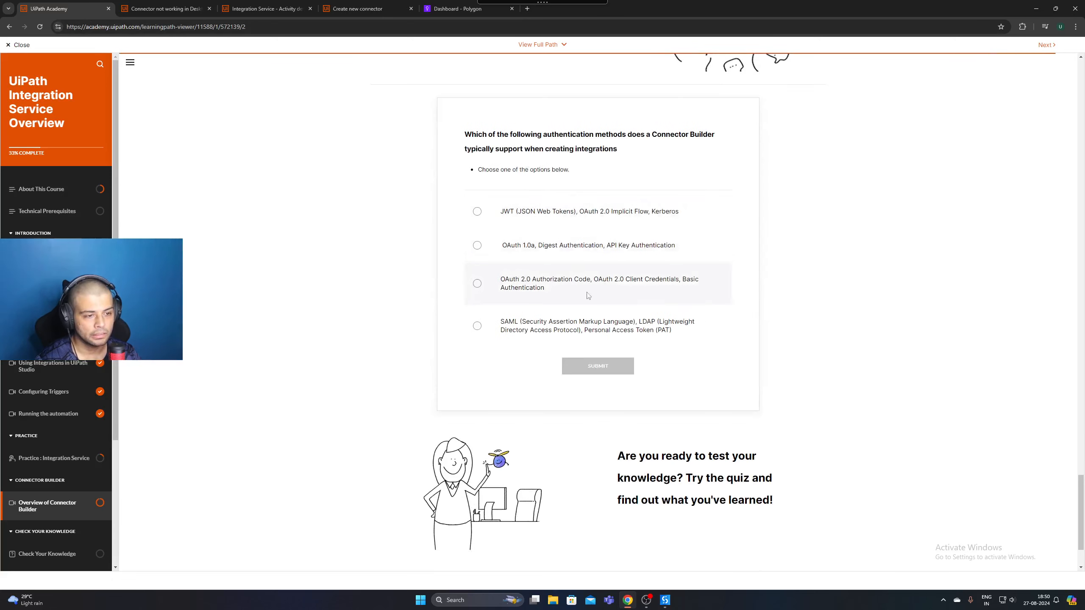
scroll(83, 467, down, 2)
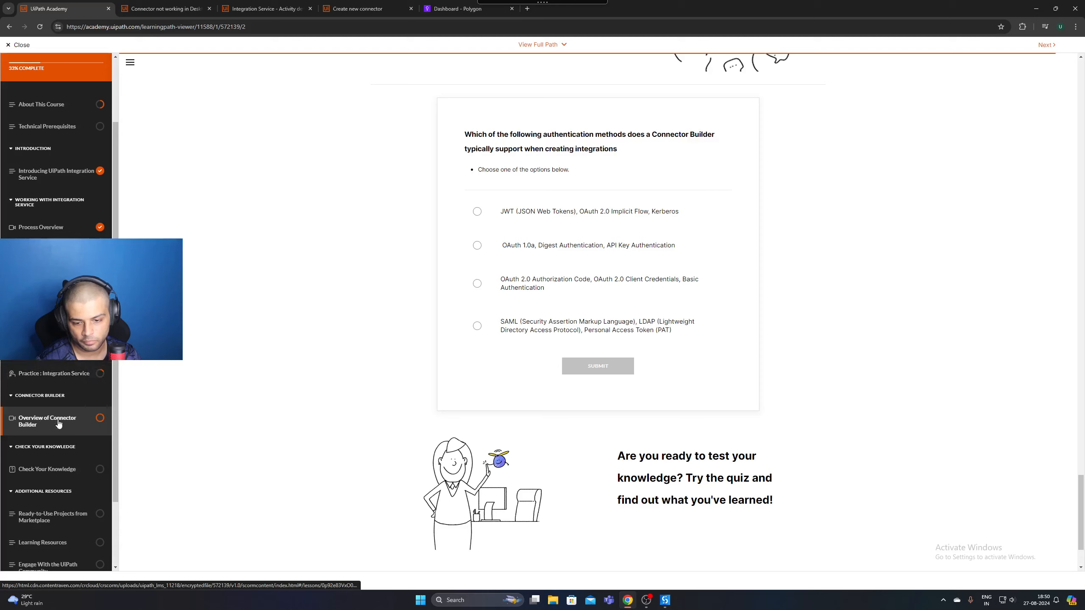
click(42, 476)
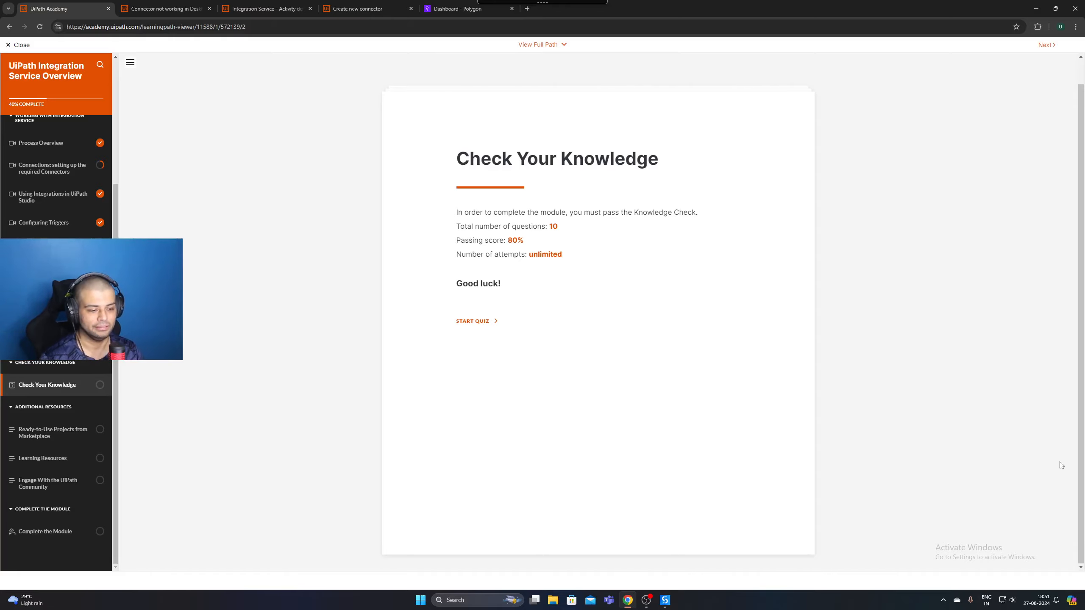
click(646, 600)
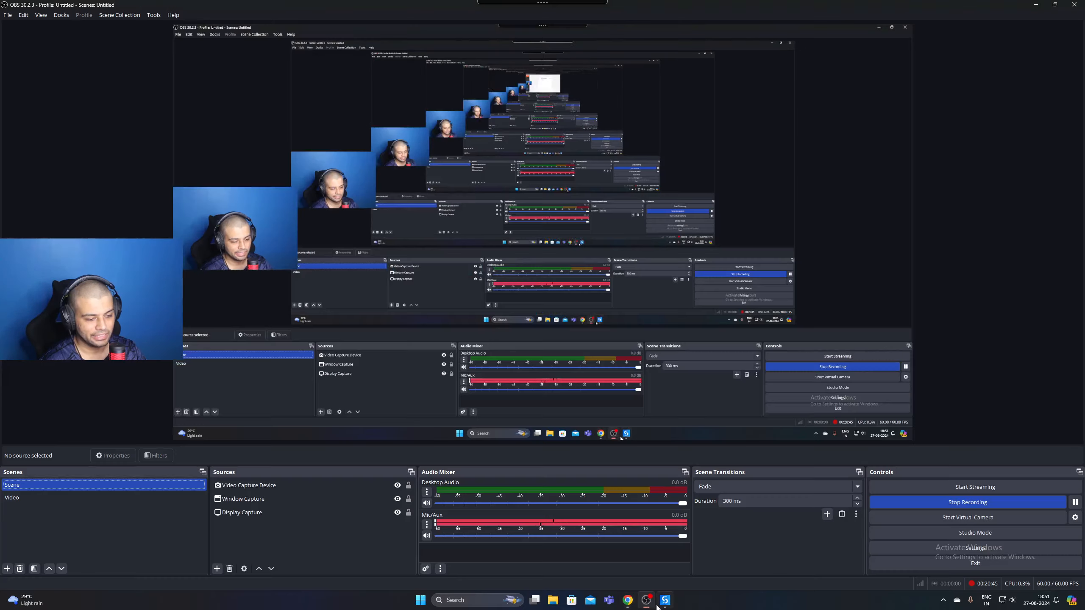
click(92, 499)
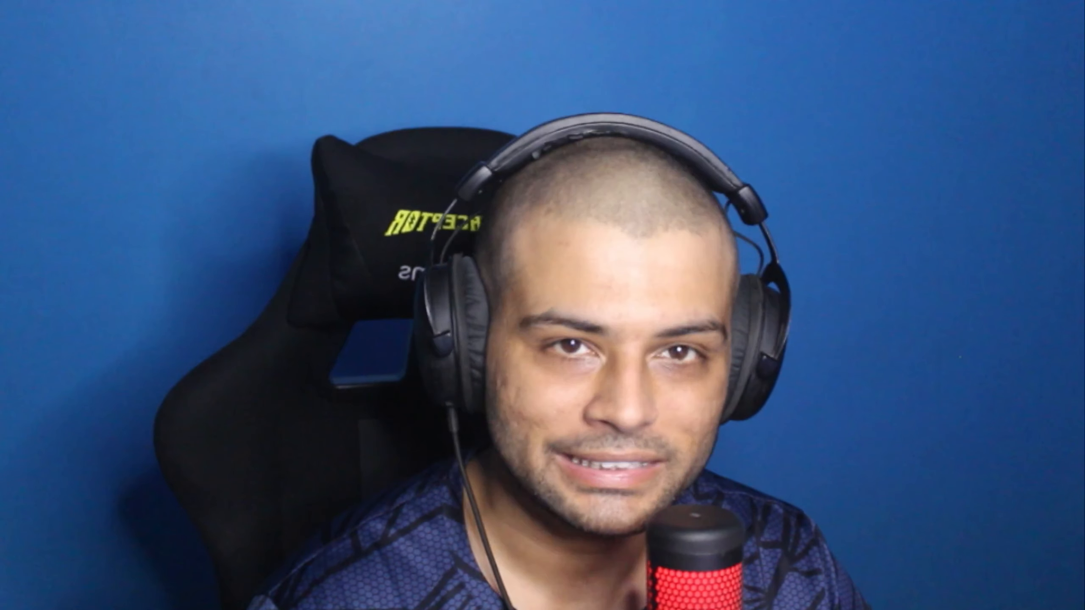